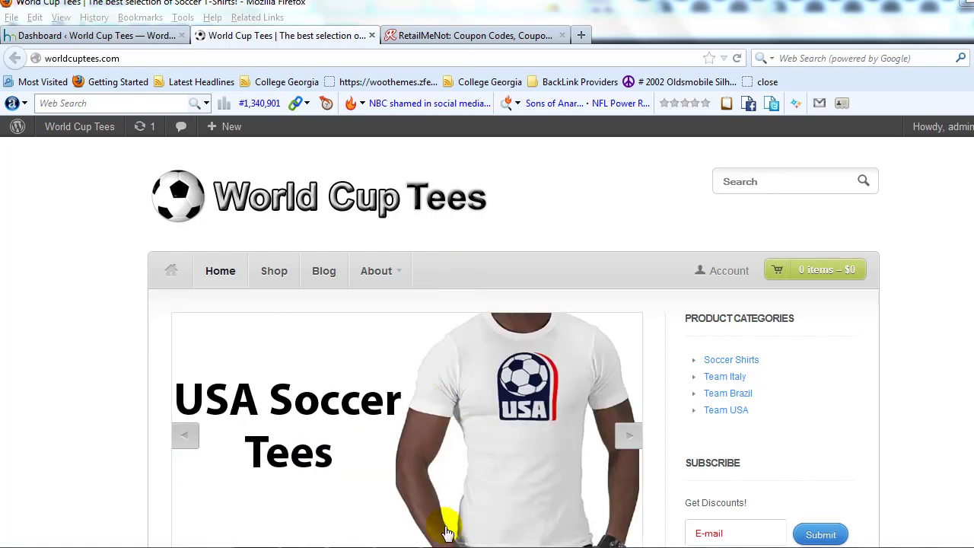
# Switch to the coupons tutorial notes in Notepad and review the discounts and codes planned for coupons 1 and 2
pyautogui.hotkey('alt', 'Tab')
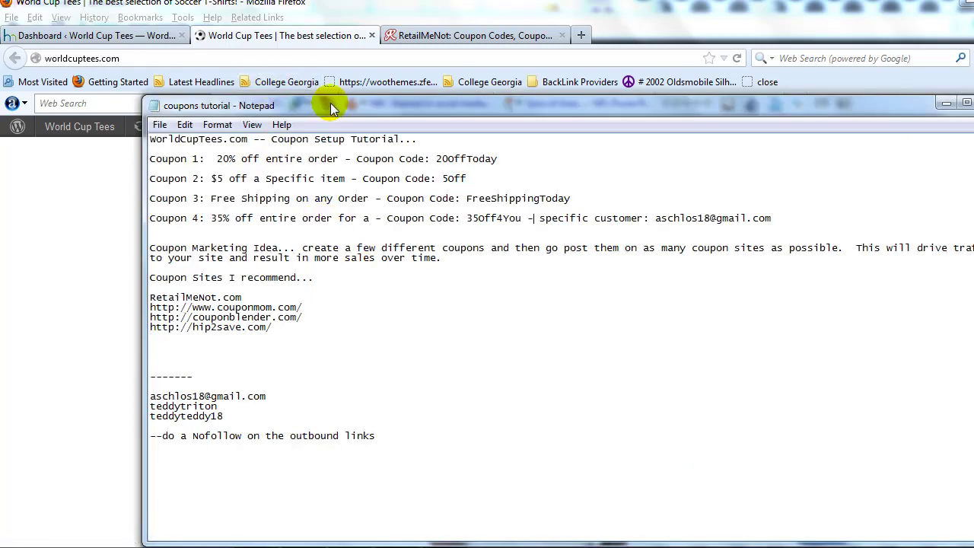
pyautogui.moveTo(330, 108); pyautogui.dragTo(331, 112)
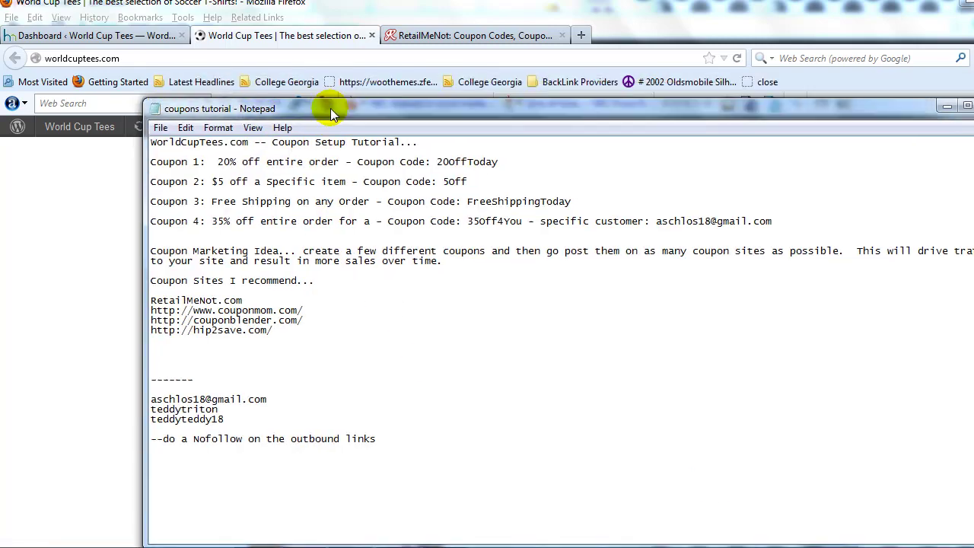
pyautogui.moveTo(218, 162); pyautogui.dragTo(336, 170)
pyautogui.click(238, 162)
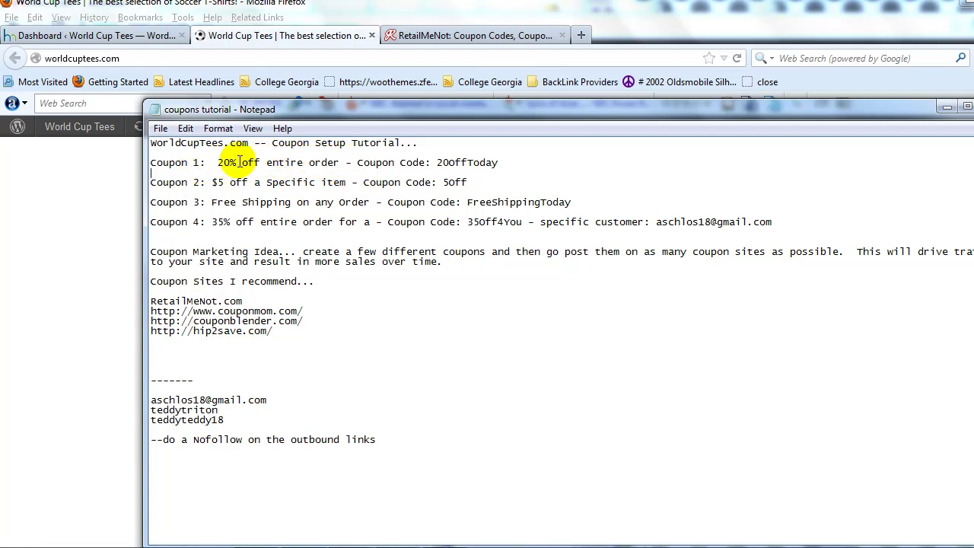
pyautogui.moveTo(226, 162); pyautogui.dragTo(362, 167)
pyautogui.click(411, 163)
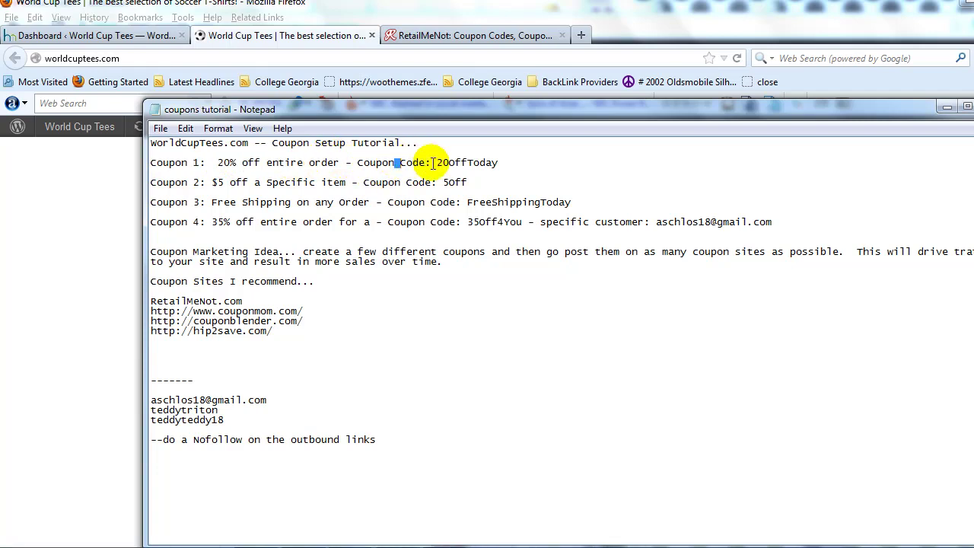
pyautogui.moveTo(443, 163); pyautogui.dragTo(493, 162)
pyautogui.click(502, 163)
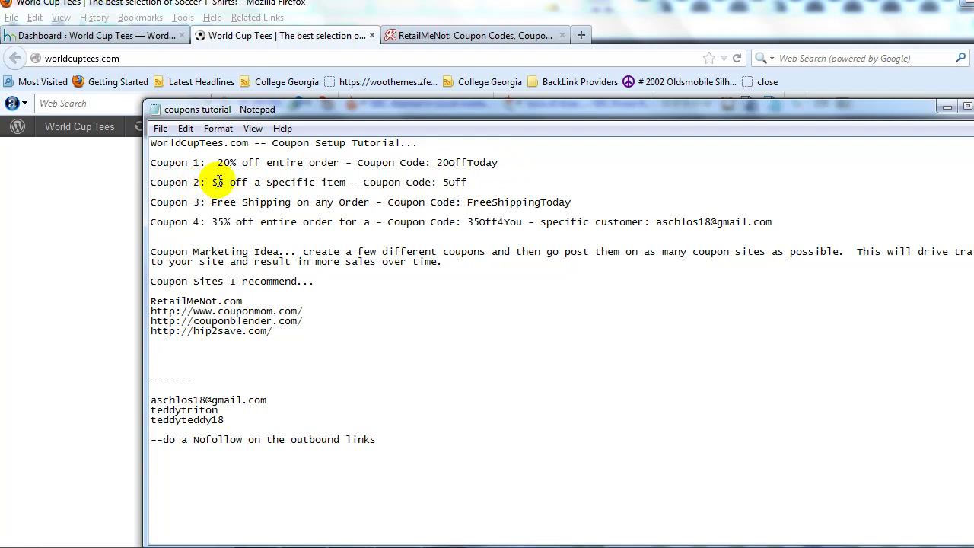
pyautogui.moveTo(215, 181); pyautogui.dragTo(346, 186)
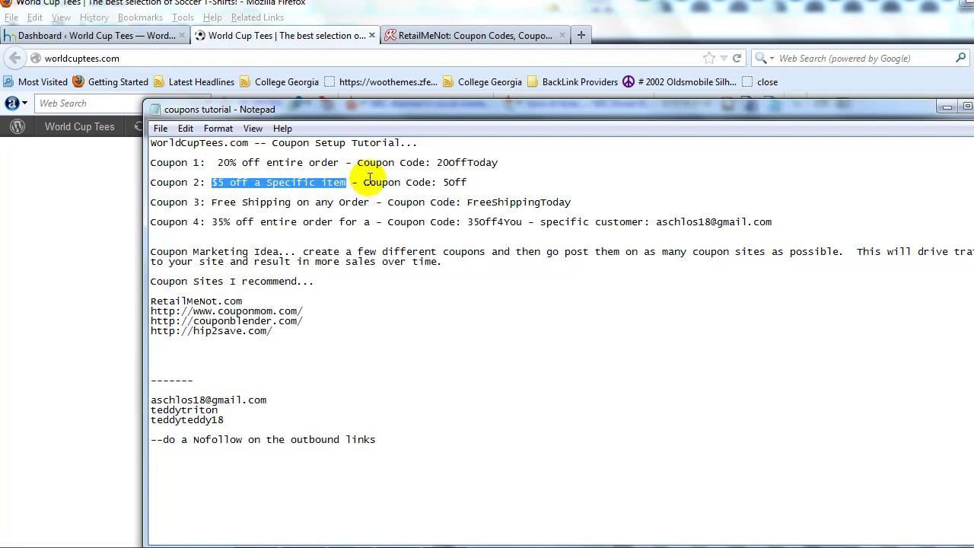
# Switch to the World Cup Tees storefront in Firefox and examine the featured products and their prices
pyautogui.click(401, 47)
pyautogui.scroll(-7, 239, 287)
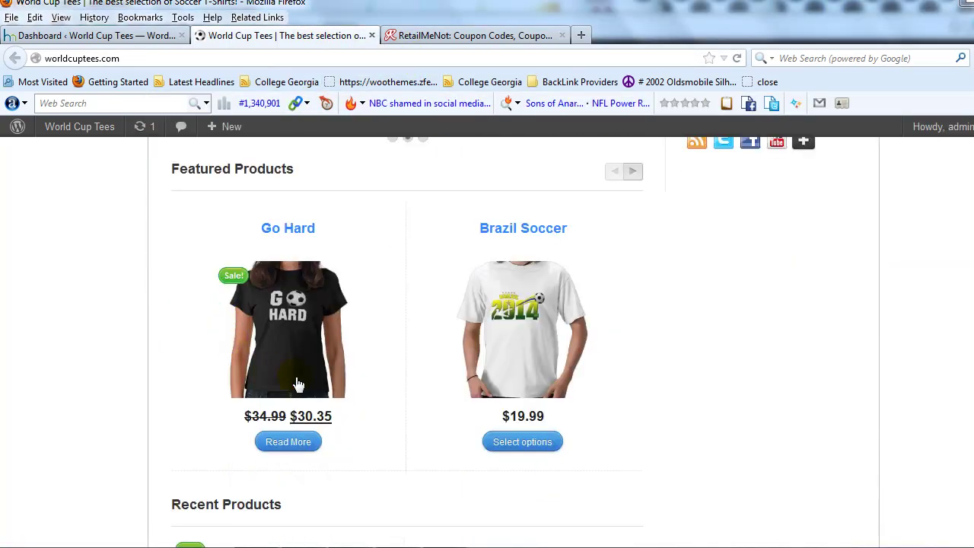
pyautogui.scroll(-2, 365, 314)
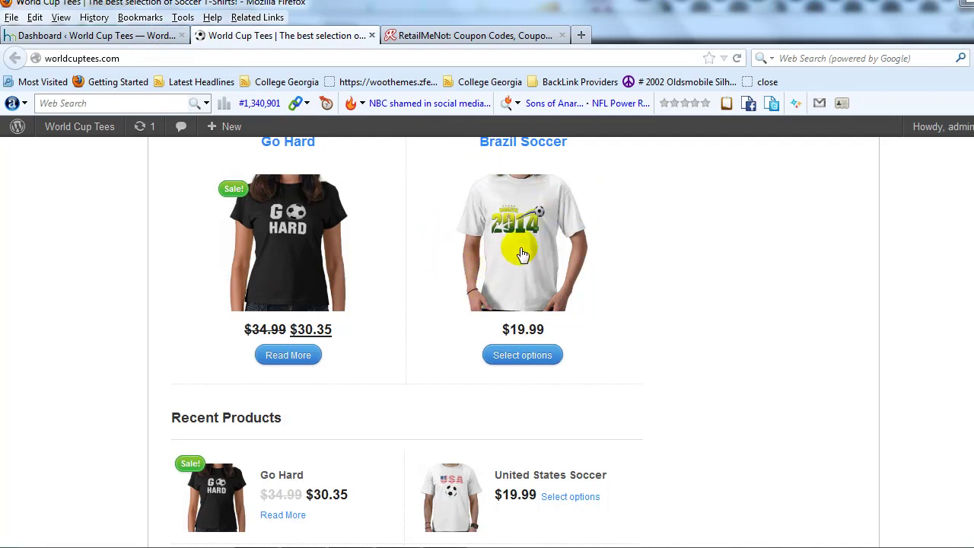
pyautogui.click(84, 36)
pyautogui.click(343, 35)
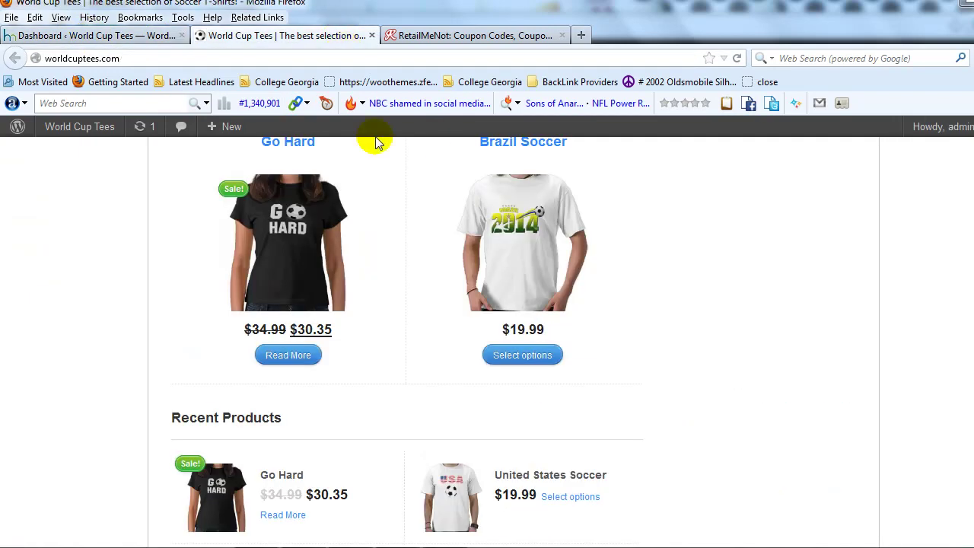
# Return to the Notepad coupon notes and review the free shipping offer, the customer-specific discount and the first coupon's discount
pyautogui.click(386, 541)
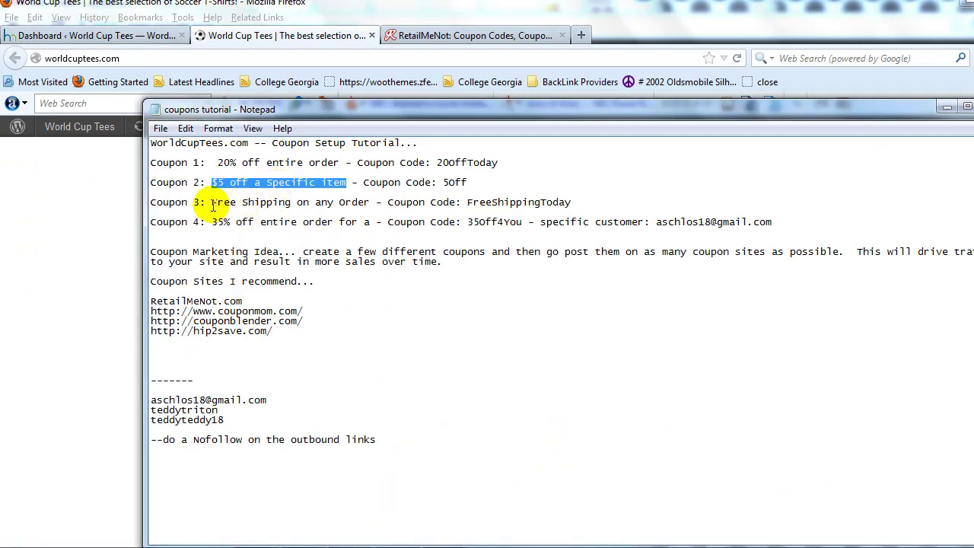
pyautogui.moveTo(212, 202); pyautogui.dragTo(365, 206)
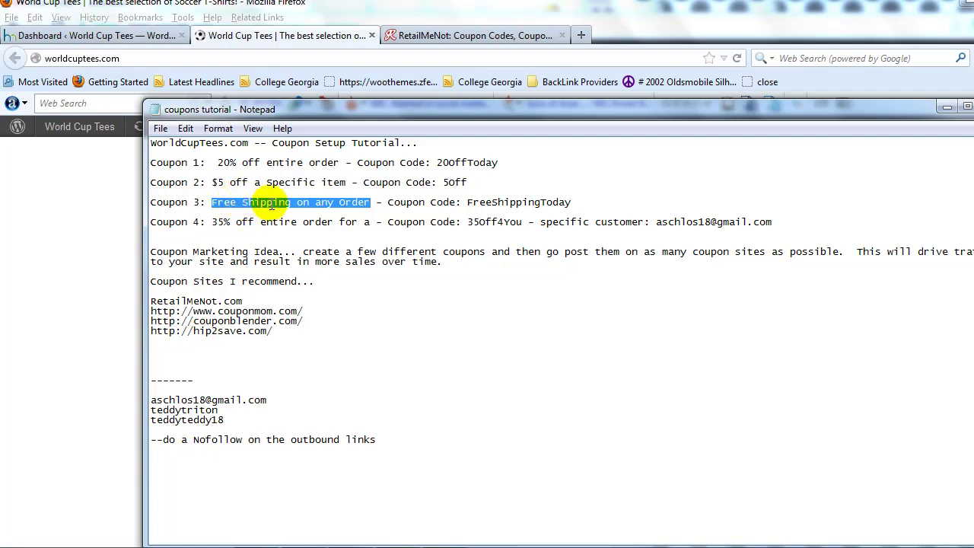
pyautogui.click(252, 191)
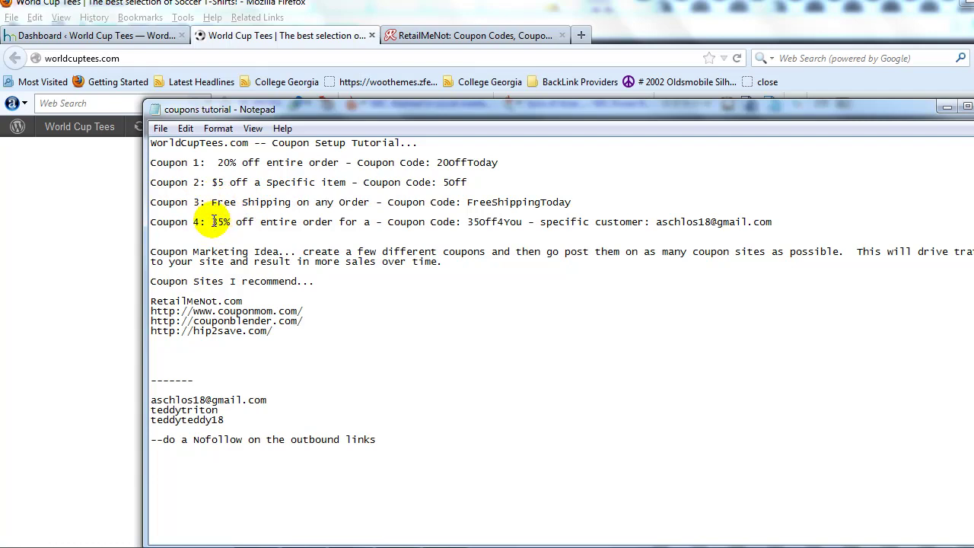
pyautogui.moveTo(213, 222); pyautogui.dragTo(312, 222)
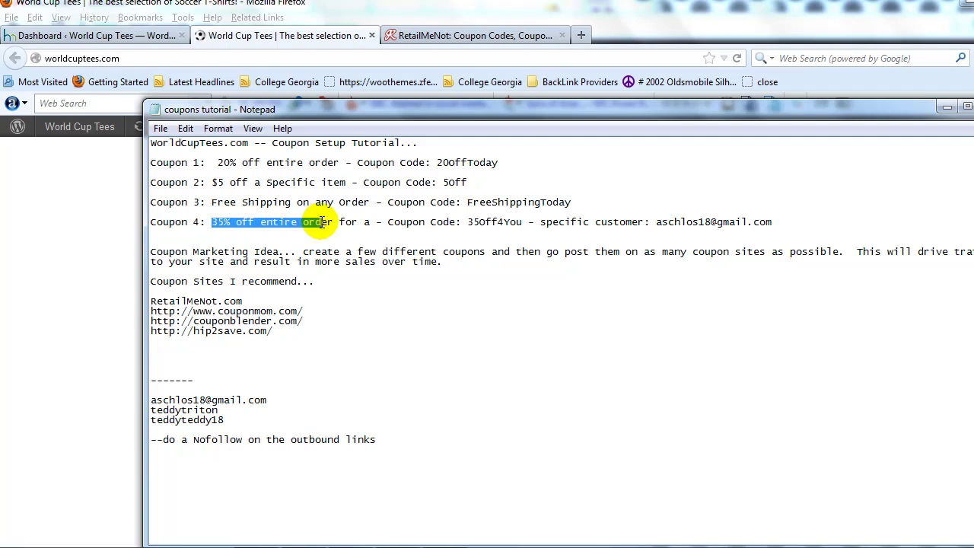
pyautogui.click(382, 222)
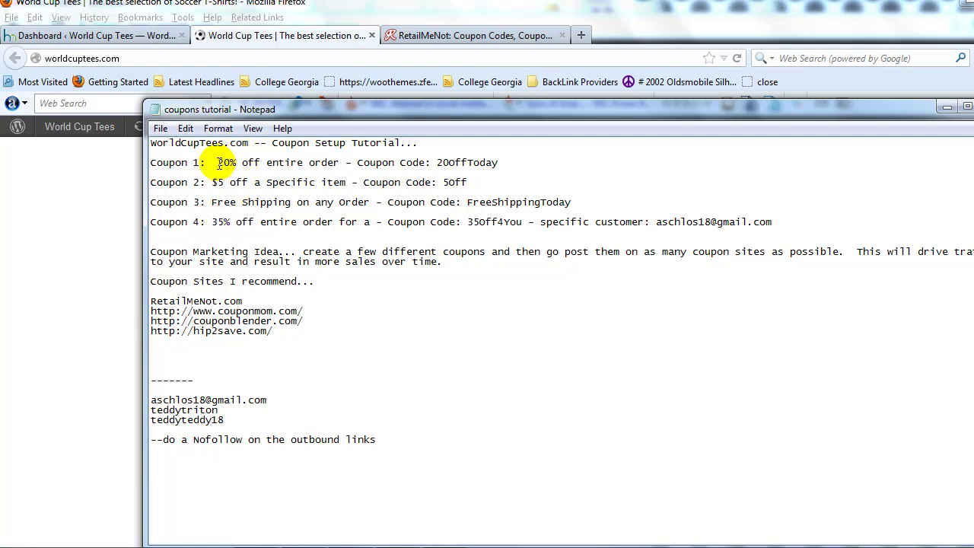
pyautogui.moveTo(218, 164); pyautogui.dragTo(318, 167)
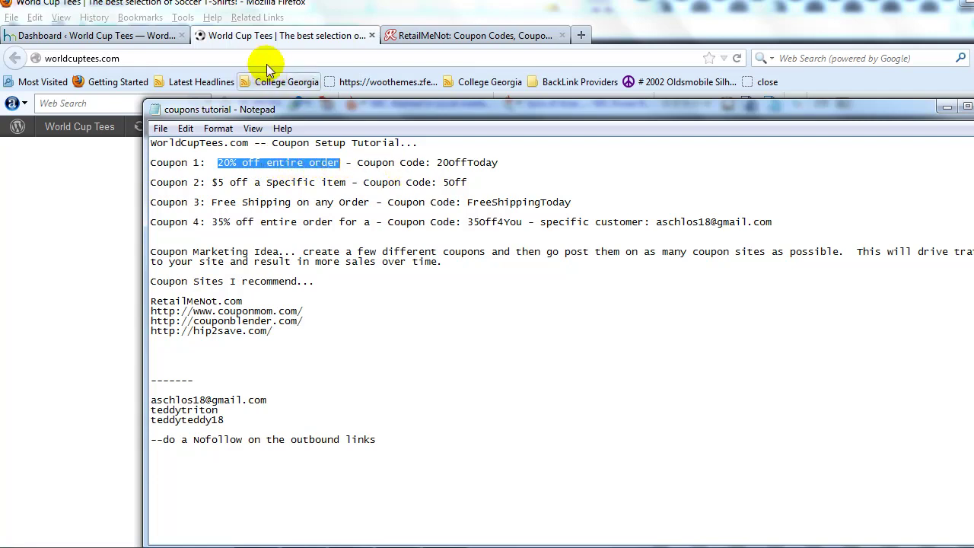
# Switch back to Firefox and look over the store's homepage from the header to the featured and recent products
pyautogui.click(267, 38)
pyautogui.scroll(8, 394, 257)
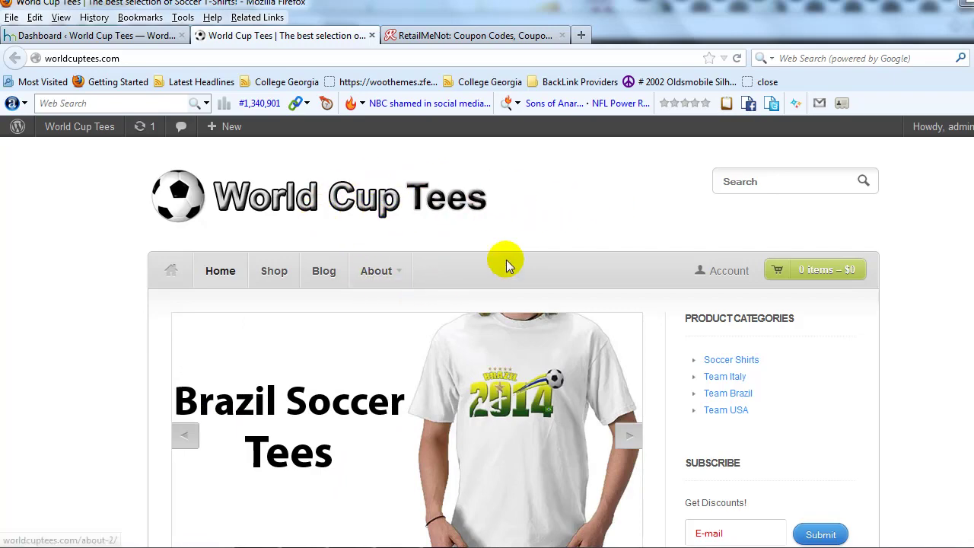
pyautogui.scroll(-10, 506, 259)
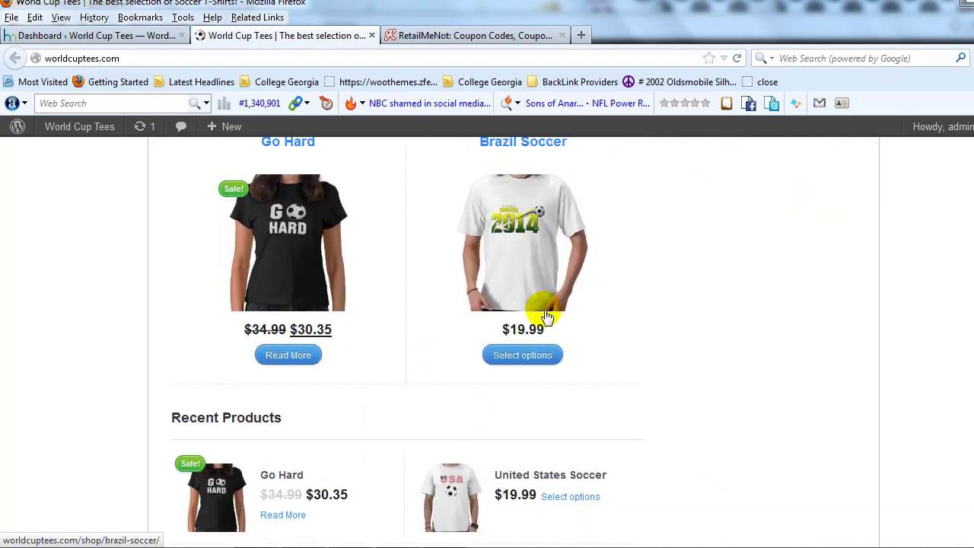
pyautogui.scroll(10, 546, 316)
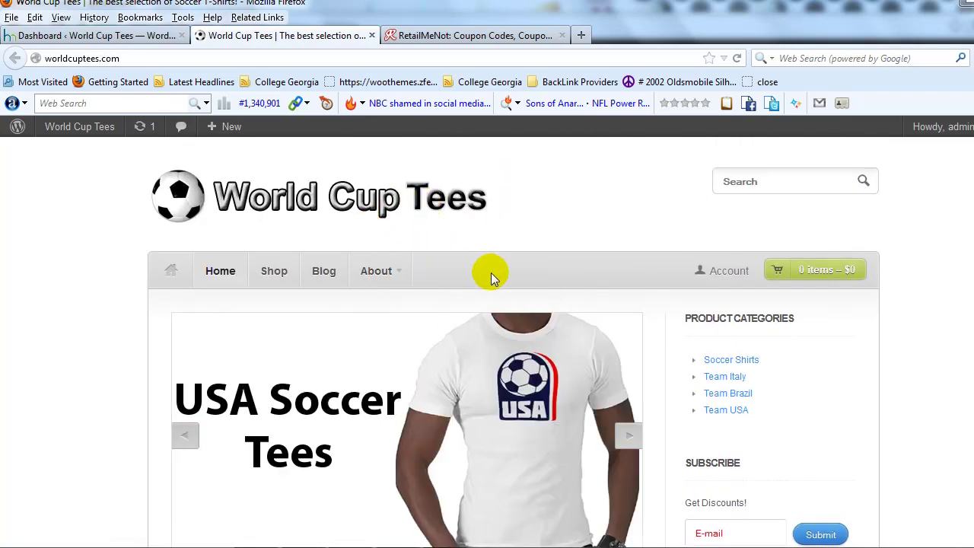
# Go to the WooCommerce coupons in the site's WordPress dashboard and start adding a new coupon
pyautogui.click(143, 38)
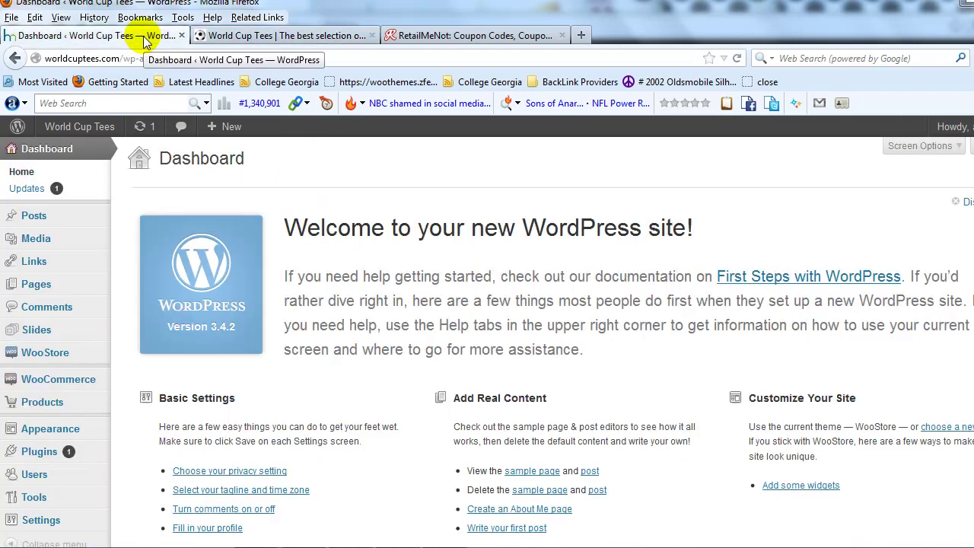
pyautogui.moveTo(86, 391)
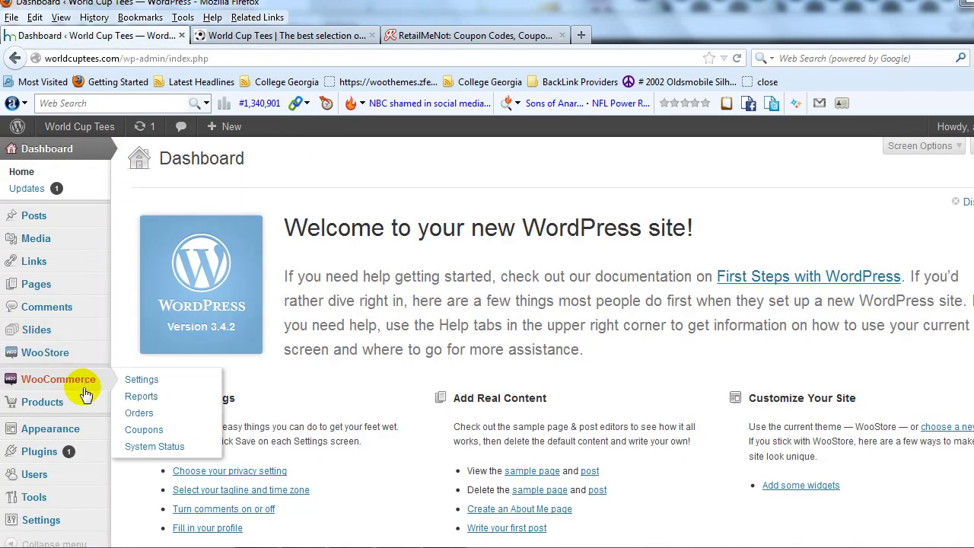
pyautogui.click(137, 431)
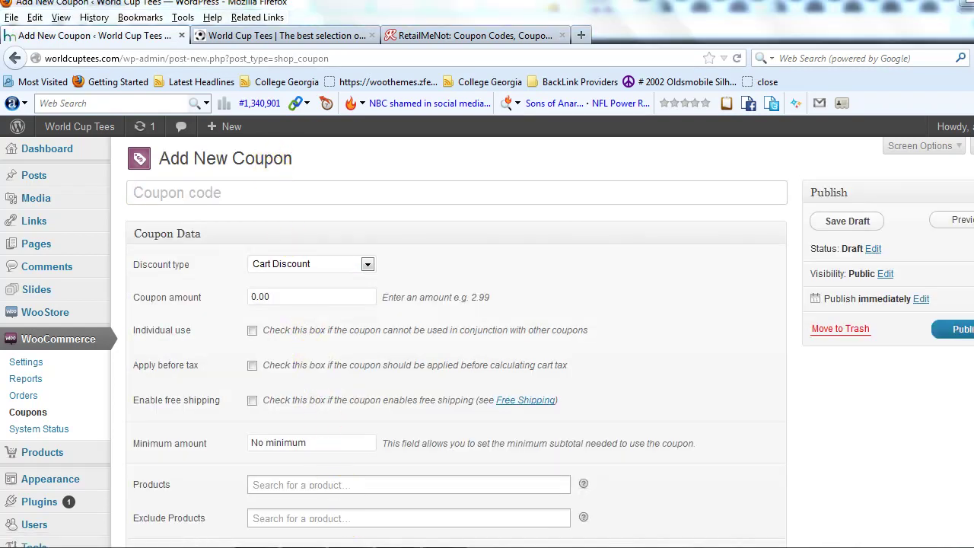
# Switch to the Notepad notes and copy the coupon code 20OffToday of the 20% off entire order coupon
pyautogui.hotkey('alt', 'Tab')
pyautogui.click(304, 186)
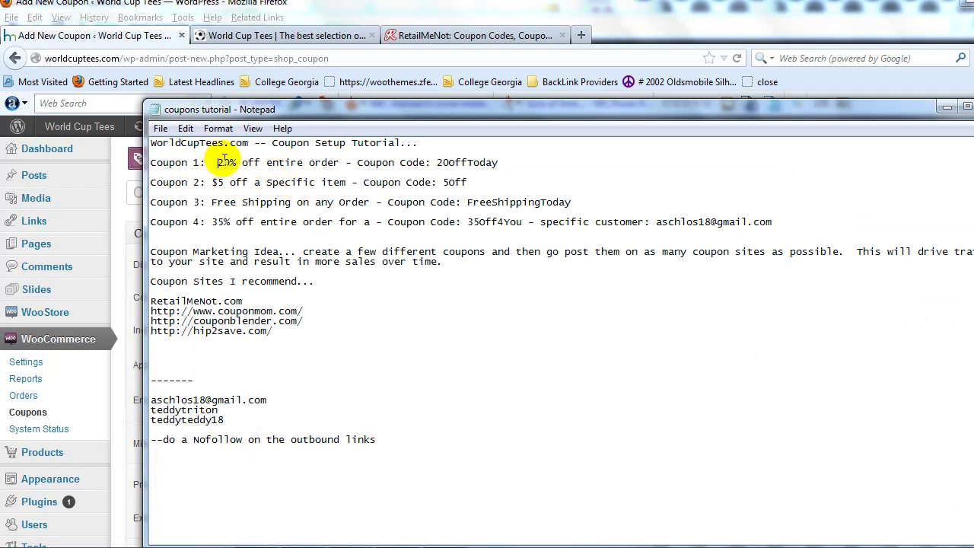
pyautogui.moveTo(220, 162); pyautogui.dragTo(340, 163)
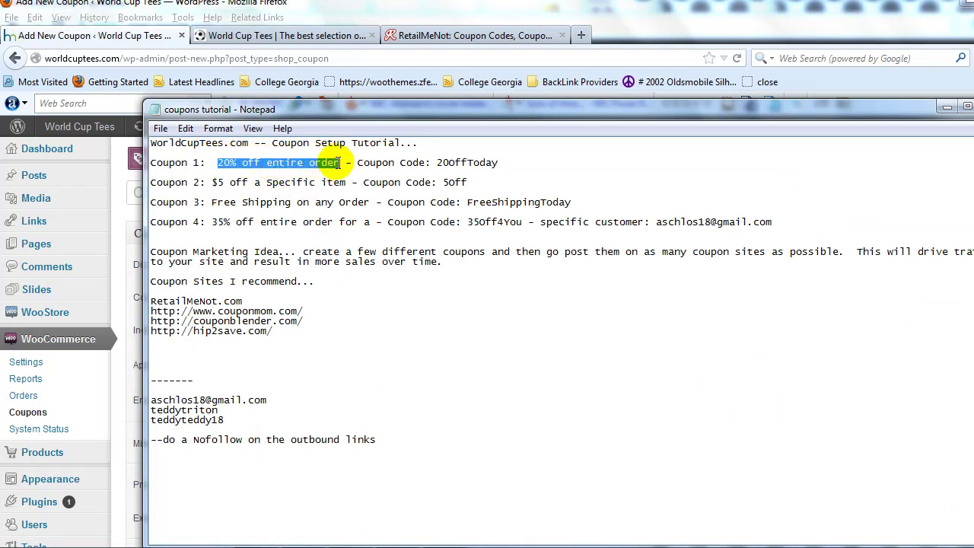
pyautogui.click(381, 163)
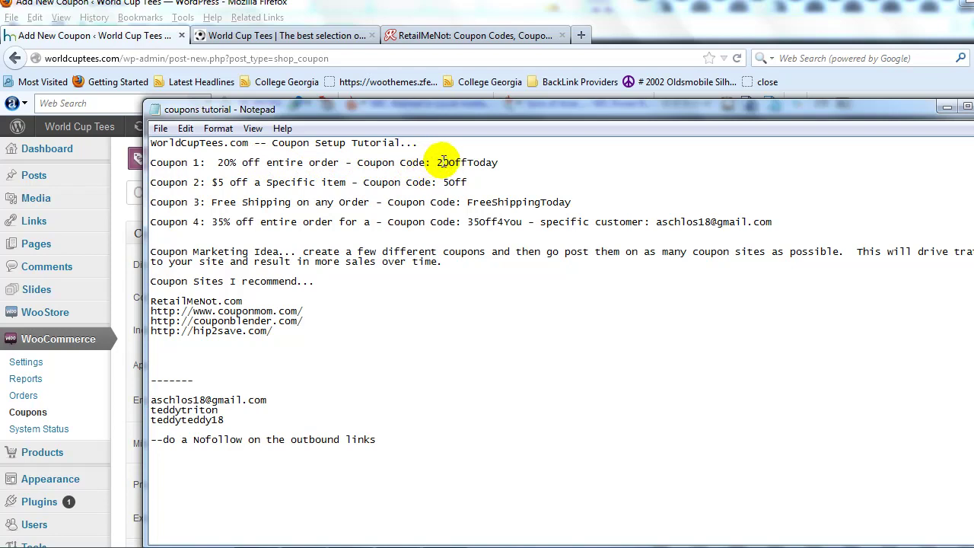
pyautogui.moveTo(437, 162); pyautogui.dragTo(498, 162)
pyautogui.rightClick(492, 161)
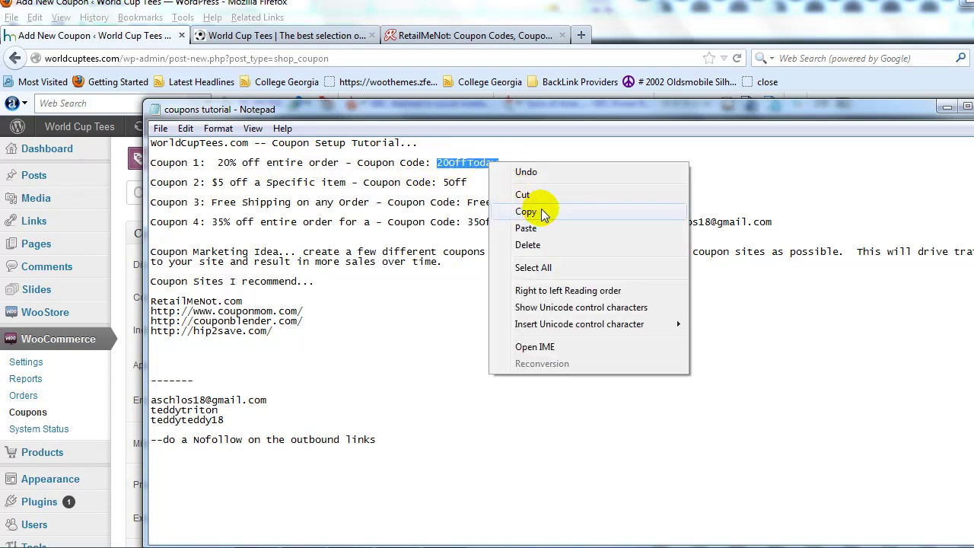
pyautogui.click(543, 210)
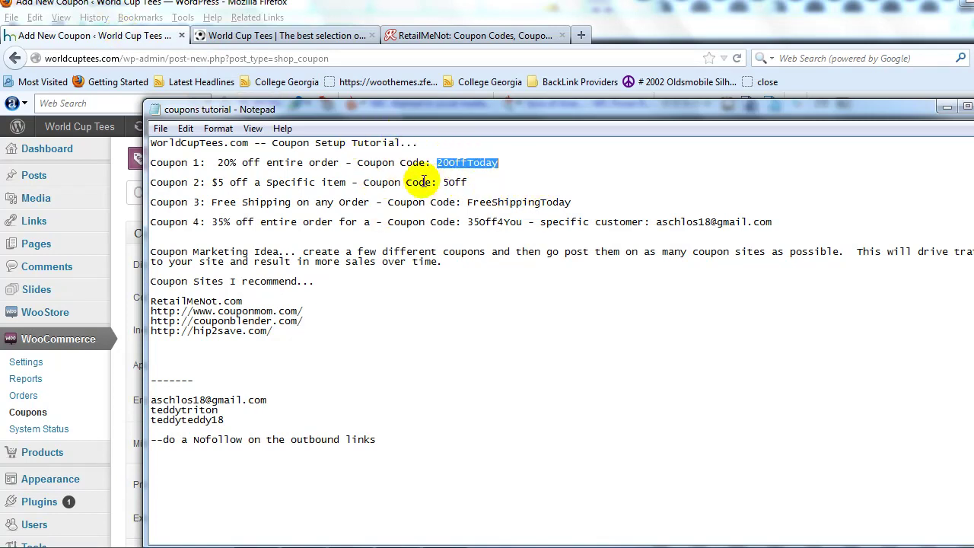
# Return to the new coupon form in Firefox and paste 20OffToday as the coupon code
pyautogui.click(116, 43)
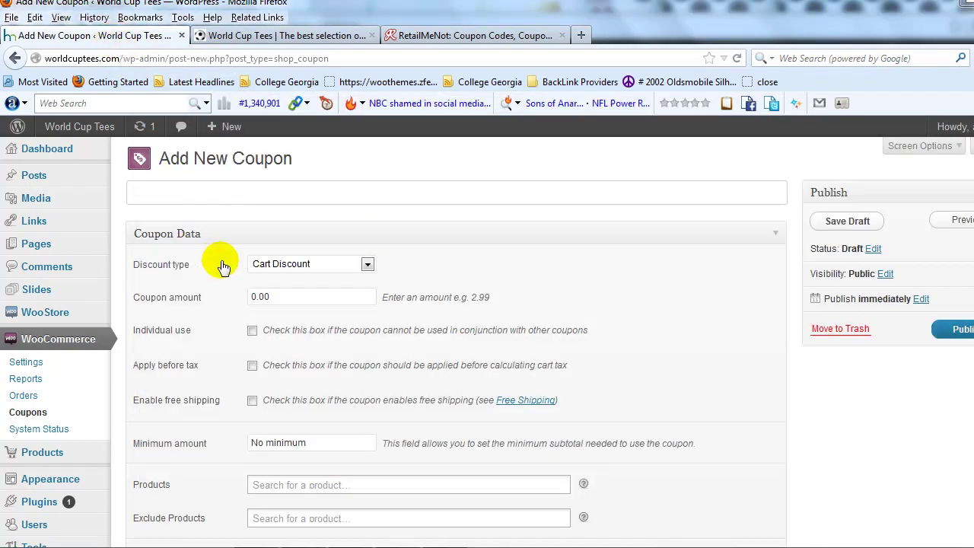
pyautogui.click(217, 194)
pyautogui.rightClick(217, 197)
pyautogui.click(258, 259)
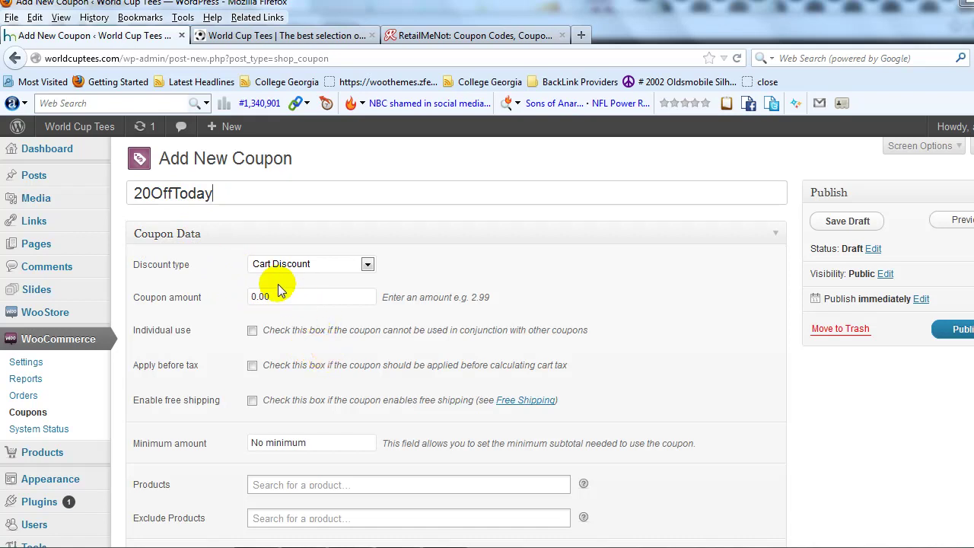
# Try the available cart and product discount types for the coupon, ending on Cart Discount
pyautogui.click(357, 264)
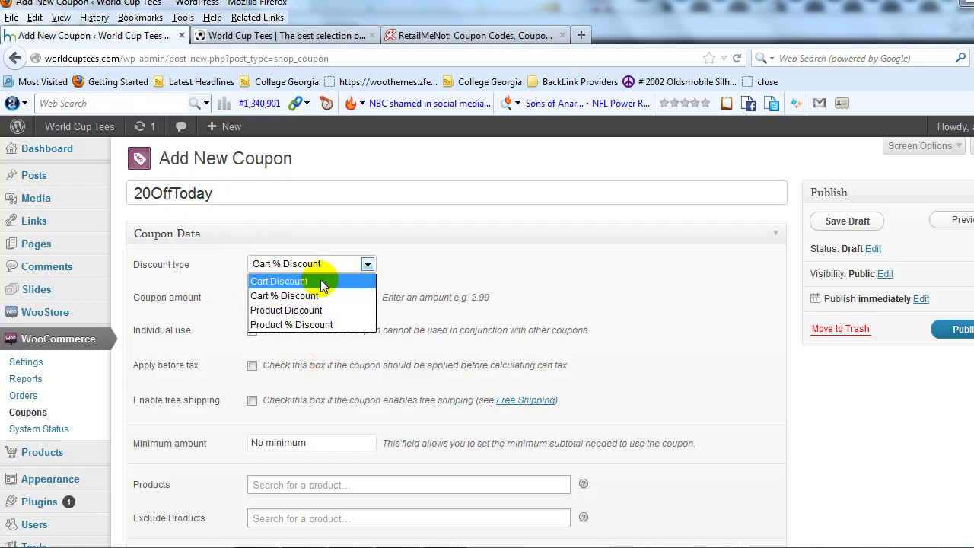
pyautogui.click(277, 283)
pyautogui.click(282, 264)
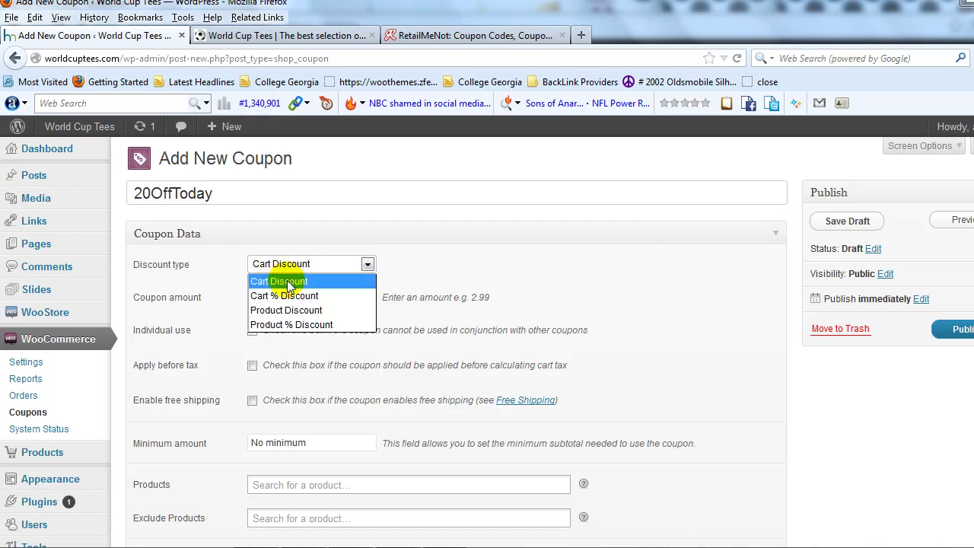
pyautogui.click(289, 301)
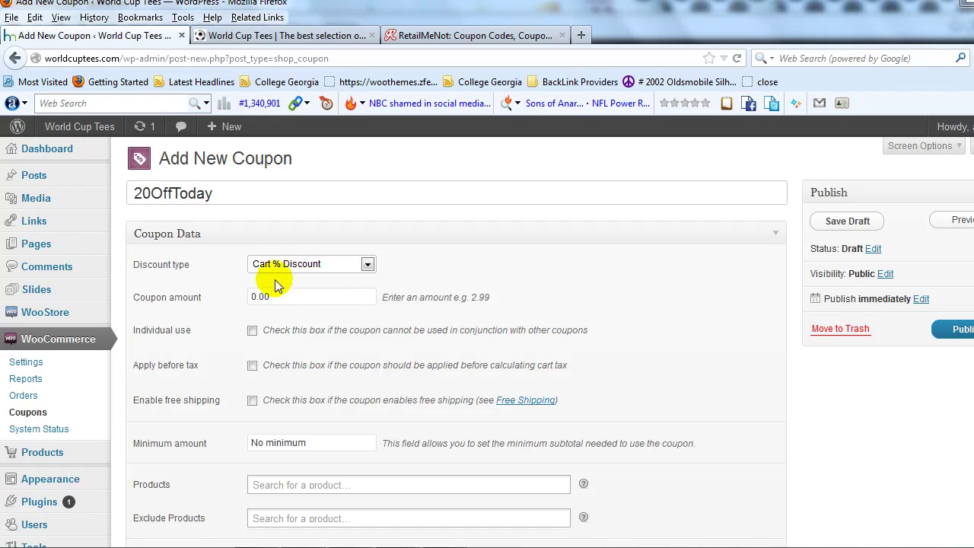
pyautogui.click(300, 263)
pyautogui.click(287, 309)
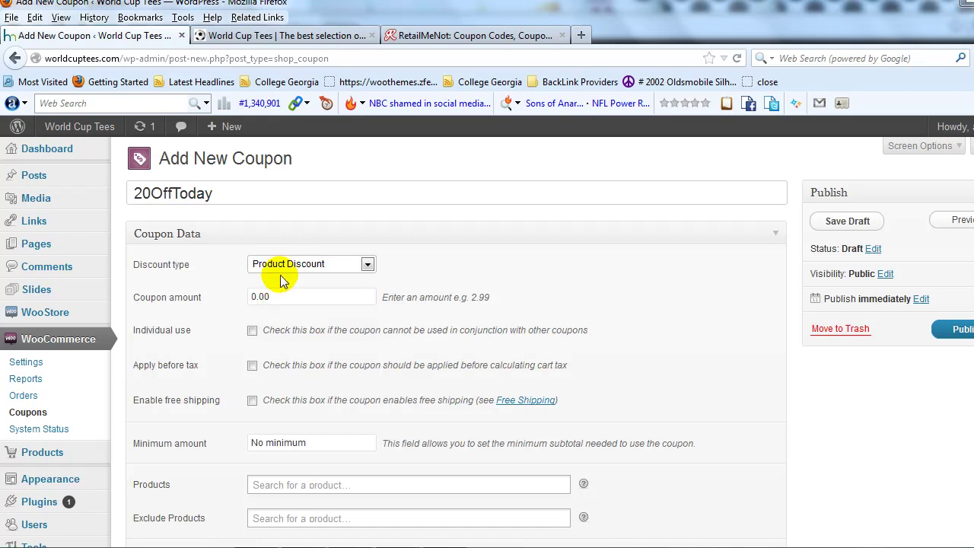
pyautogui.click(332, 263)
pyautogui.click(311, 326)
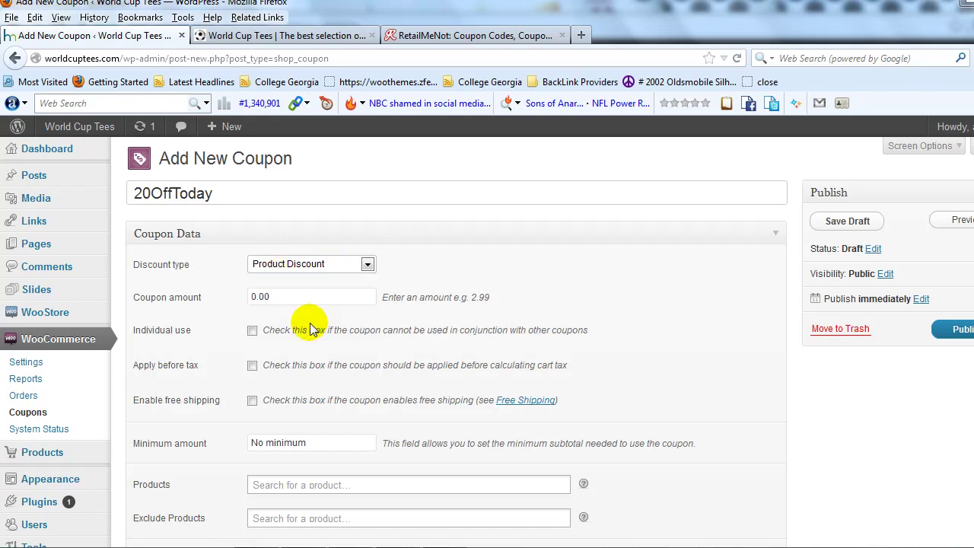
pyautogui.click(323, 266)
pyautogui.click(327, 281)
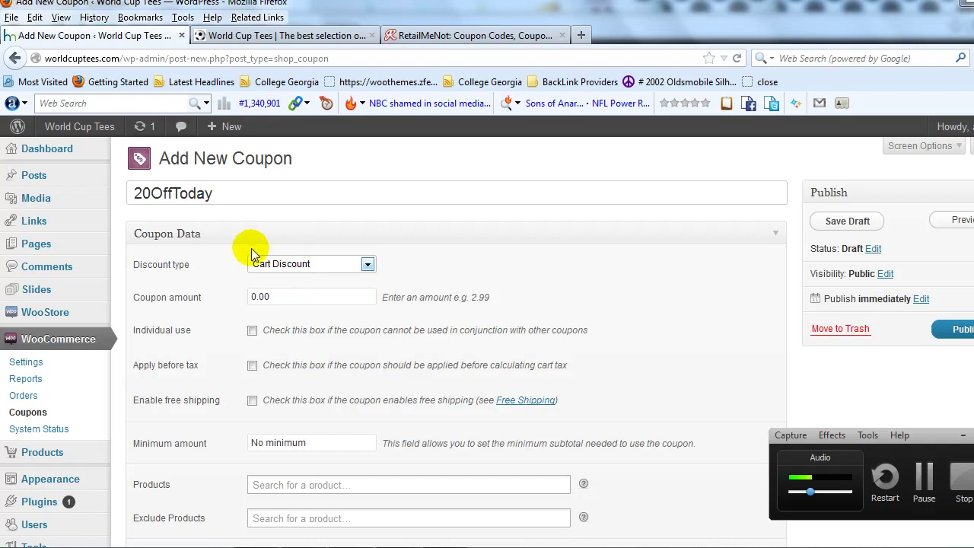
# Try the Cart % Discount, Product Discount and Product % Discount types for the coupon
pyautogui.click(288, 272)
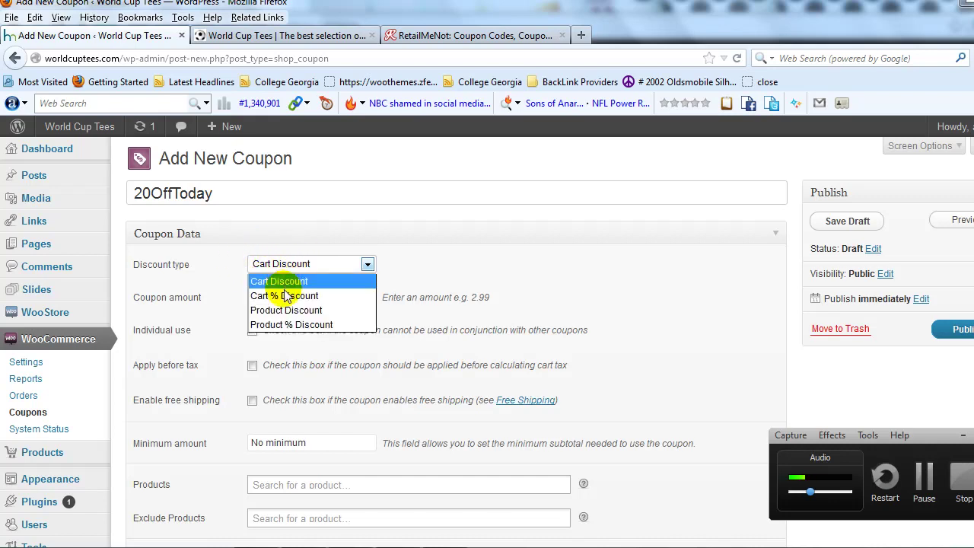
pyautogui.click(287, 294)
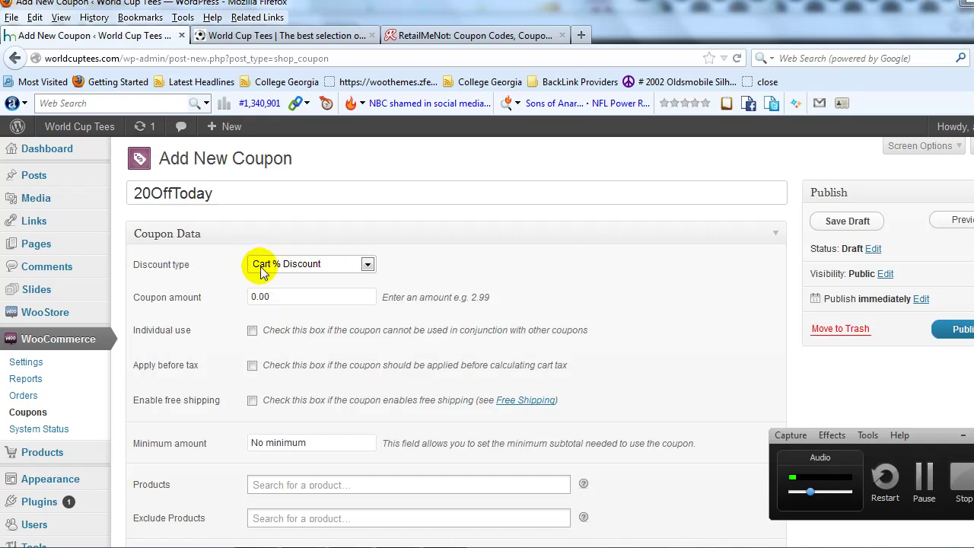
pyautogui.click(283, 266)
pyautogui.click(287, 308)
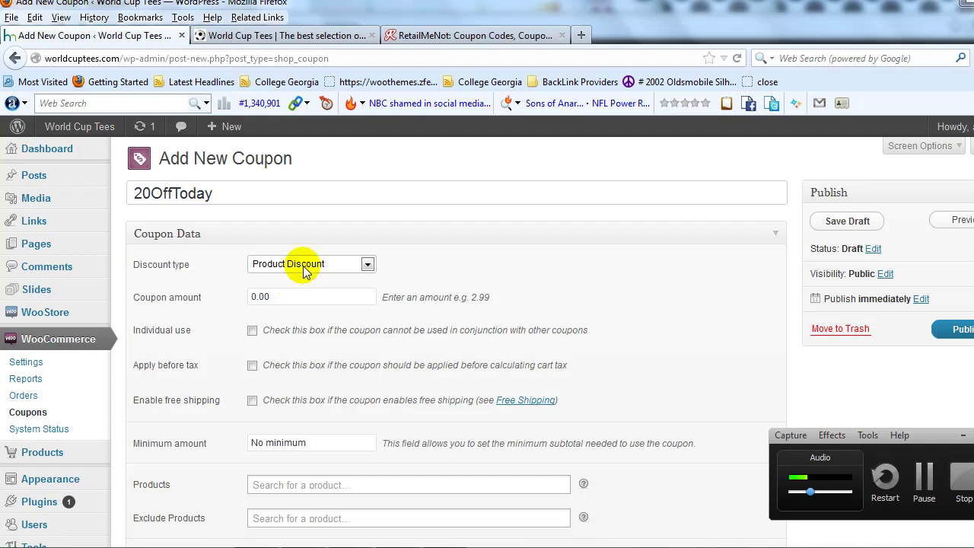
pyautogui.click(305, 263)
pyautogui.click(313, 328)
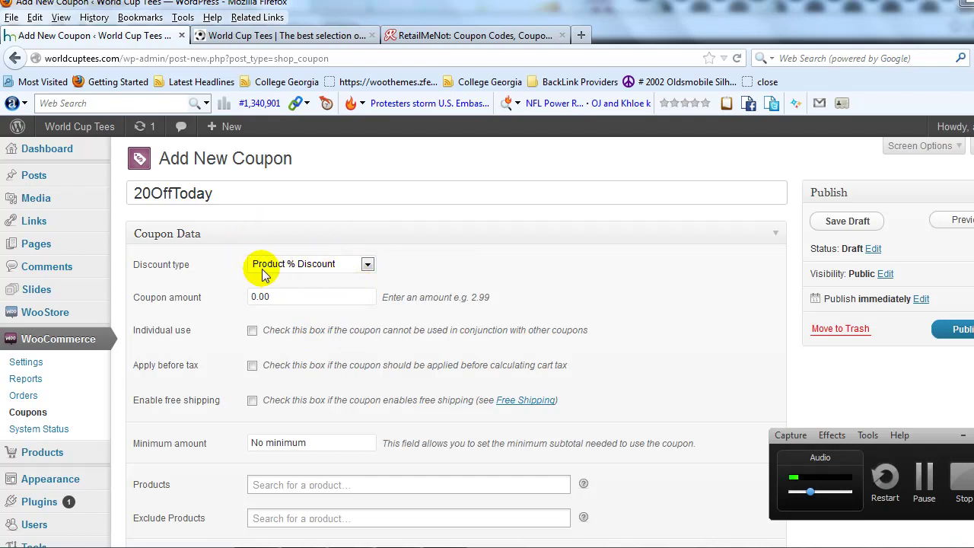
pyautogui.click(302, 263)
pyautogui.click(451, 270)
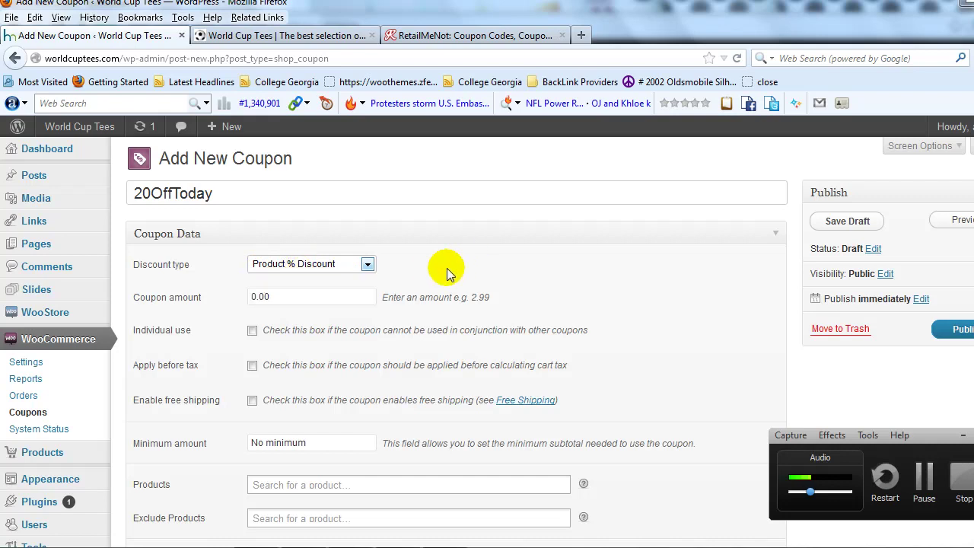
pyautogui.click(342, 263)
pyautogui.click(395, 263)
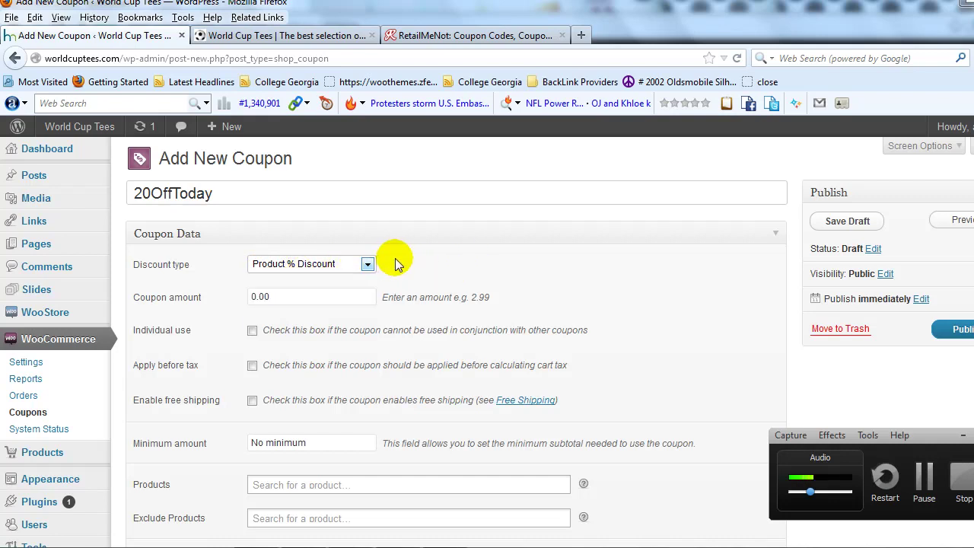
# Set the coupon's discount type to Cart % Discount with an amount of 20 and enable individual use
pyautogui.click(366, 264)
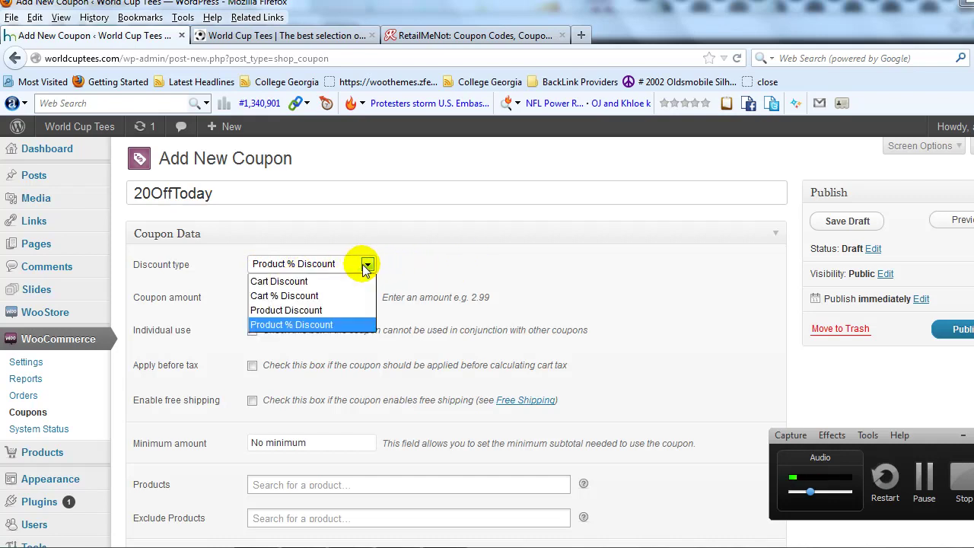
pyautogui.click(287, 295)
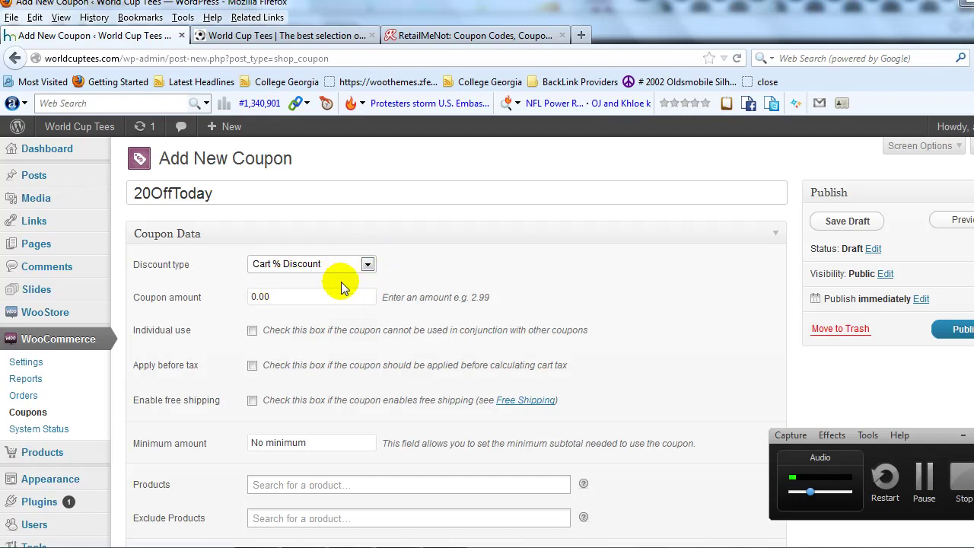
pyautogui.click(255, 296)
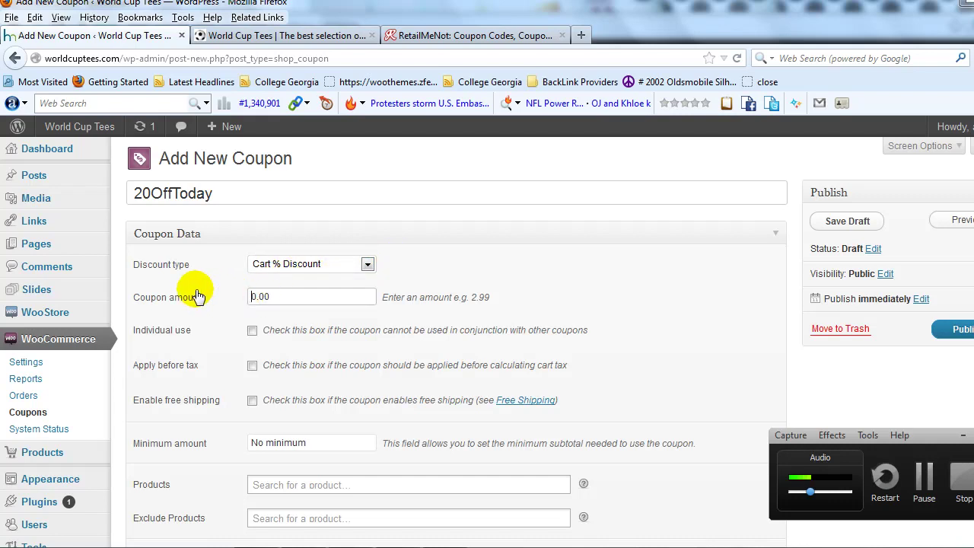
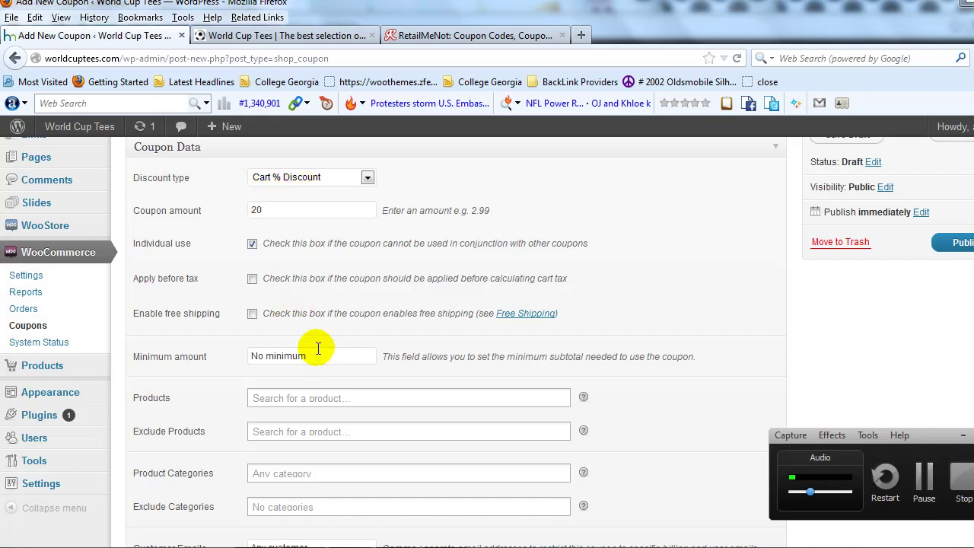
# Try a minimum amount of 20 for the coupon and clear it again
pyautogui.scroll(-2, 318, 349)
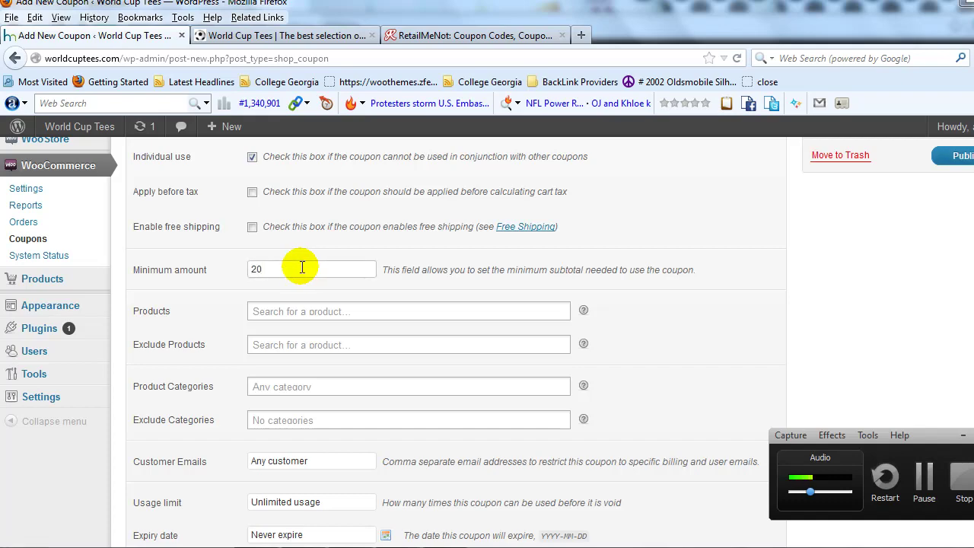
pyautogui.scroll(4, 302, 268)
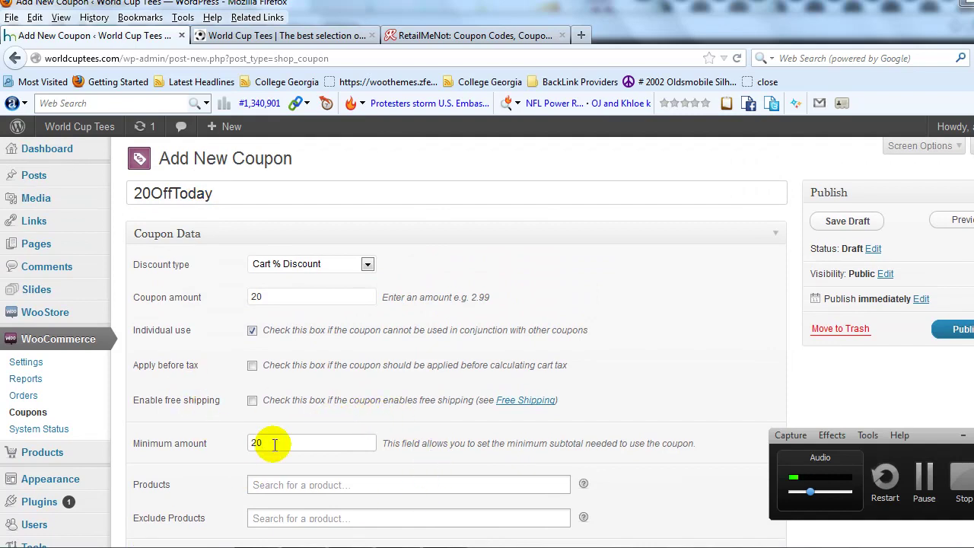
pyautogui.moveTo(286, 437); pyautogui.dragTo(205, 432)
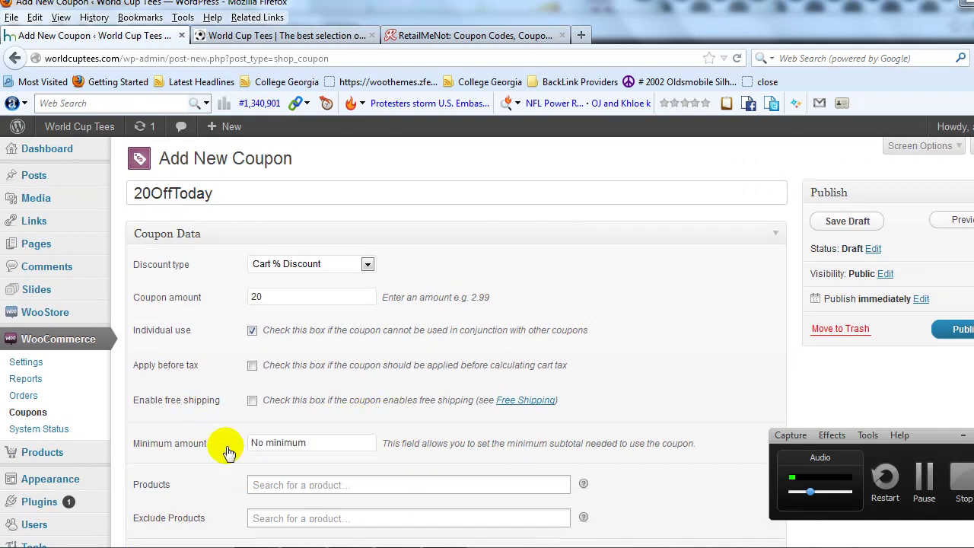
# Set the coupon's expiry date to 2012-09-30
pyautogui.scroll(-4, 400, 395)
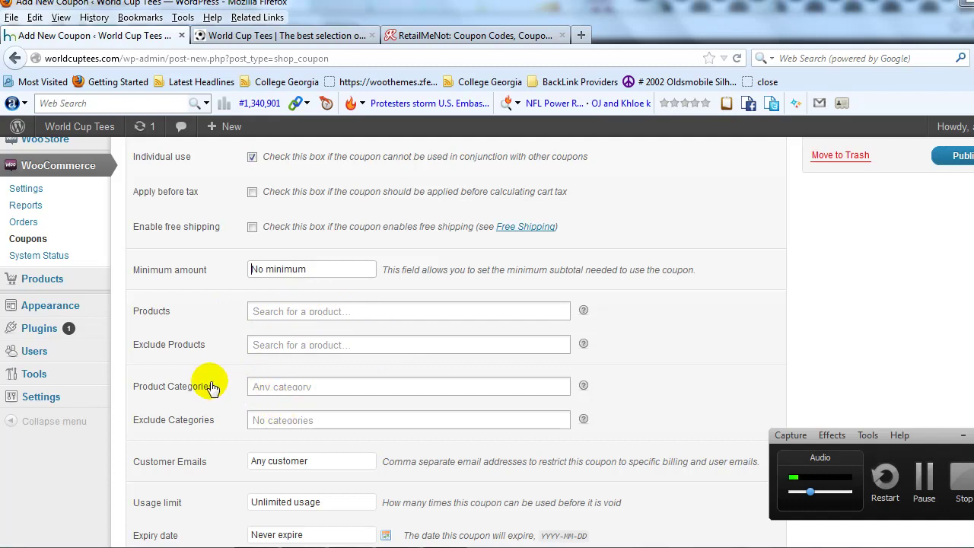
pyautogui.scroll(-2, 219, 401)
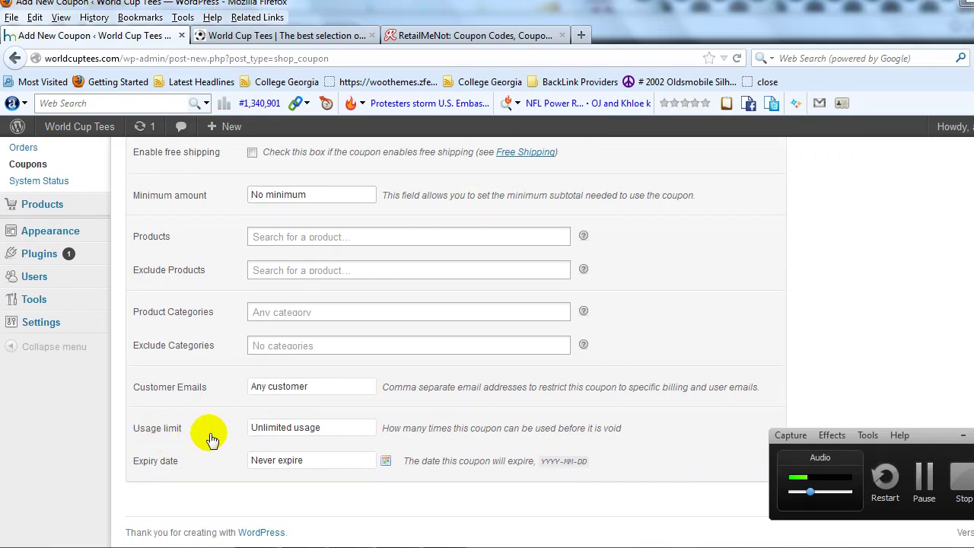
pyautogui.click(318, 429)
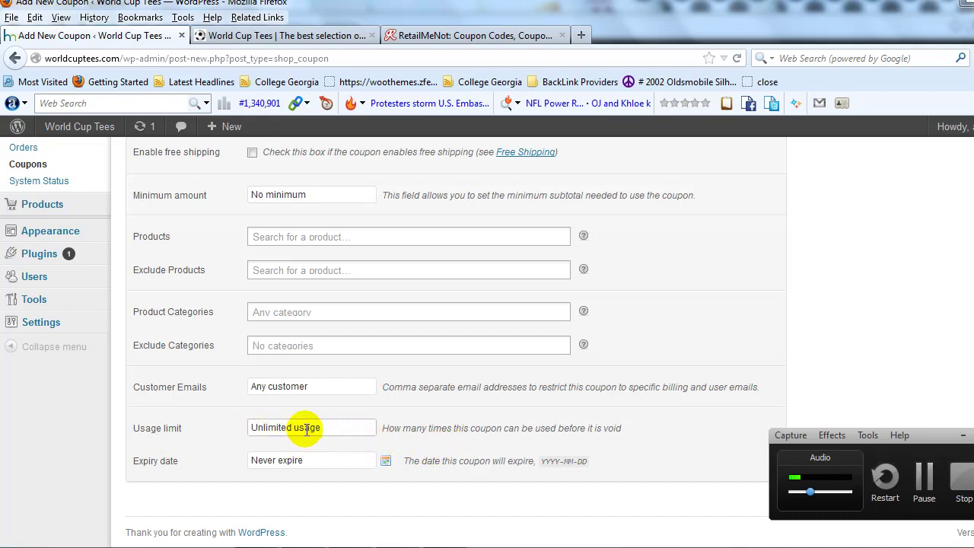
pyautogui.click(407, 449)
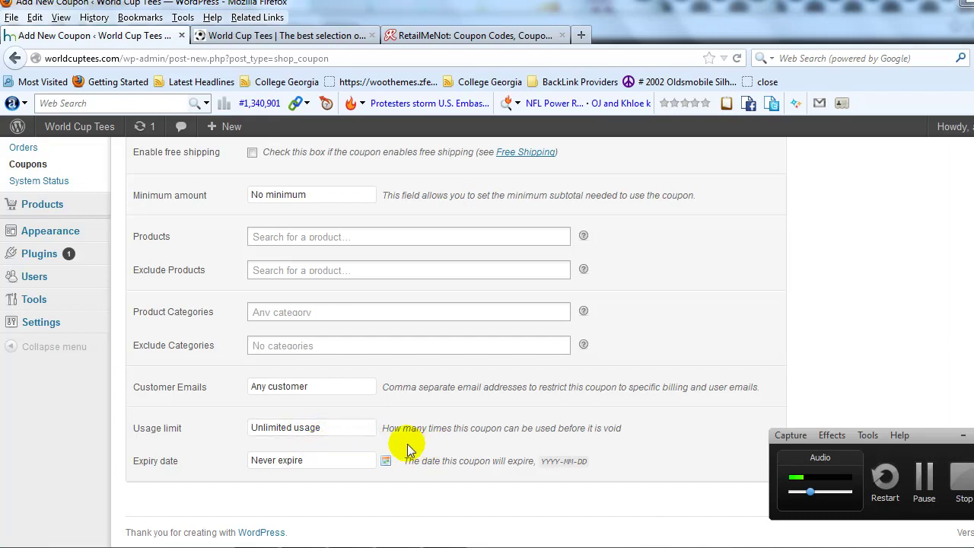
pyautogui.click(295, 467)
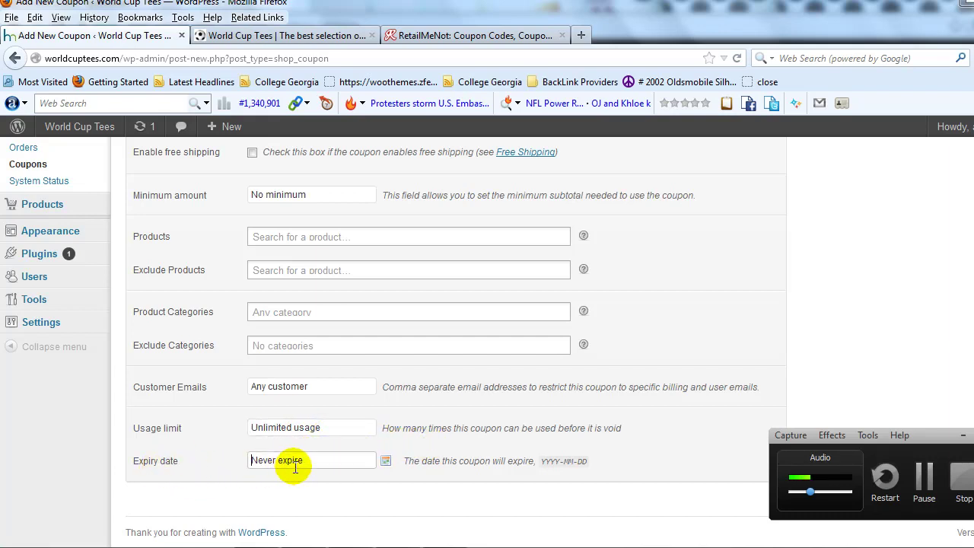
pyautogui.click(386, 461)
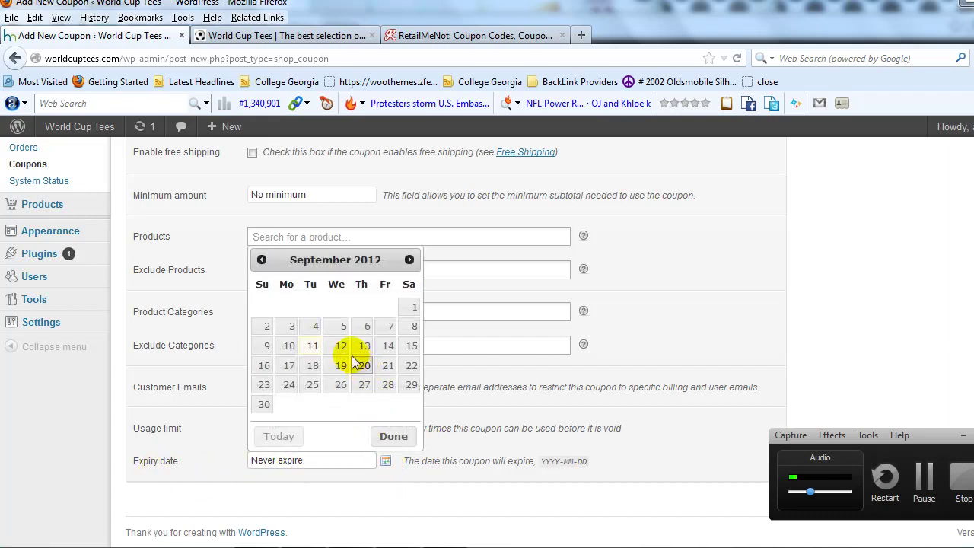
pyautogui.click(264, 406)
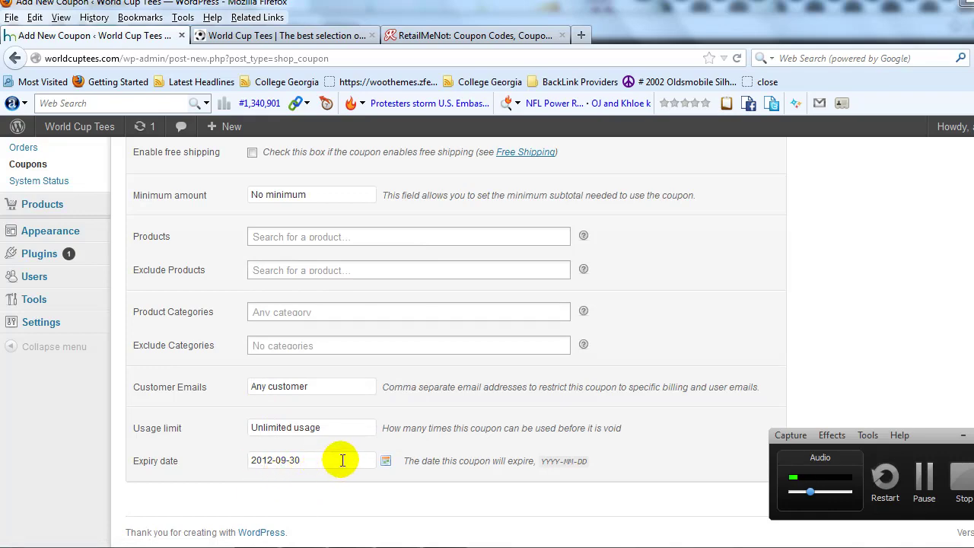
# Review the 20OffToday coupon's settings from discount type to expiry date and publish the coupon
pyautogui.scroll(6, 365, 449)
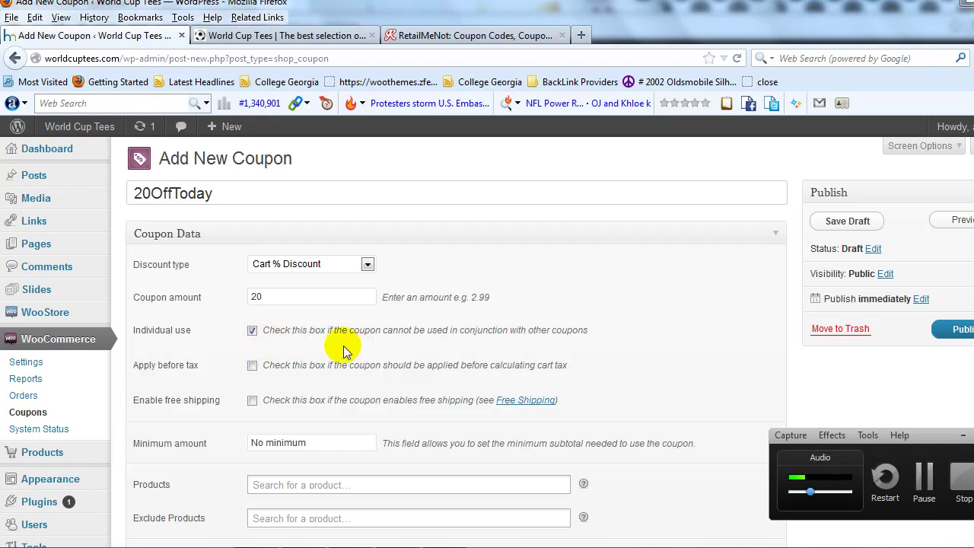
pyautogui.scroll(-2, 371, 351)
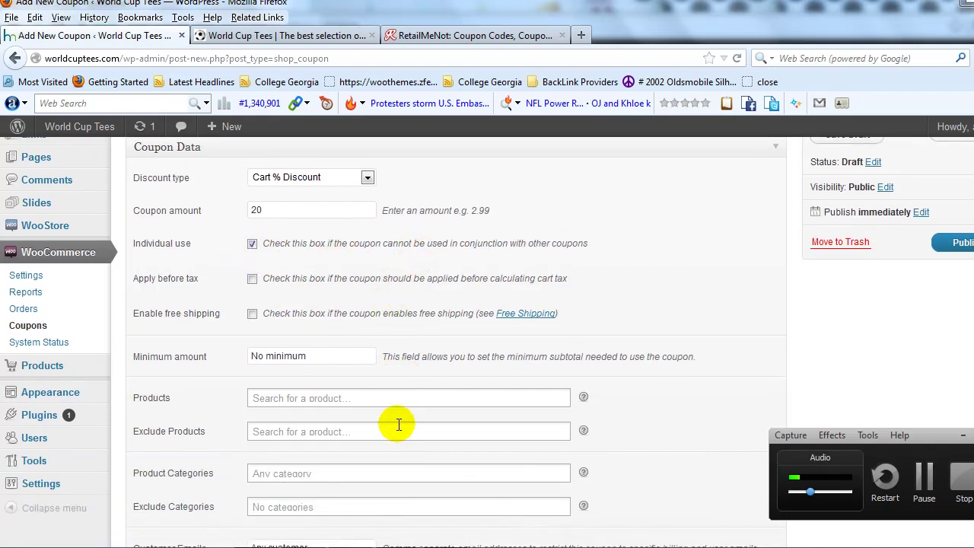
pyautogui.scroll(-4, 393, 422)
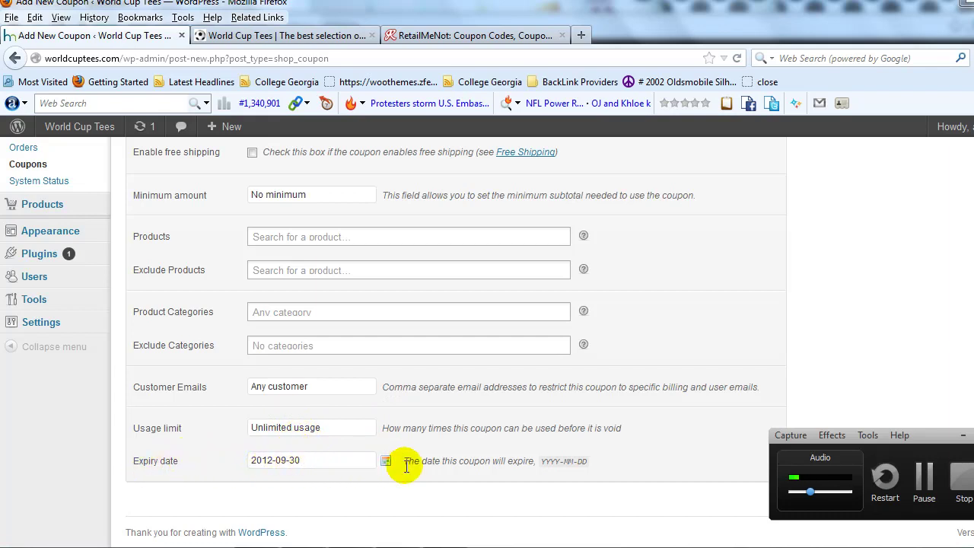
pyautogui.scroll(6, 402, 463)
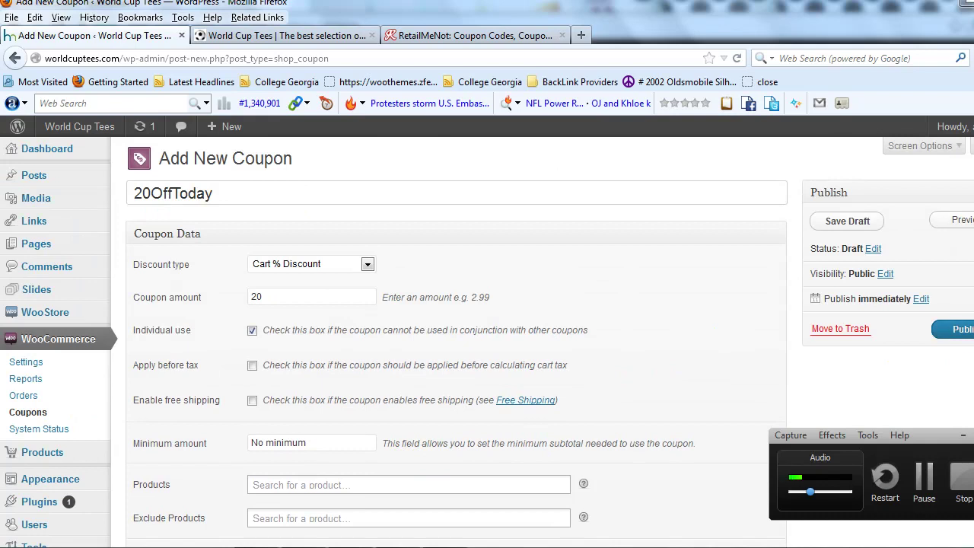
pyautogui.click(957, 330)
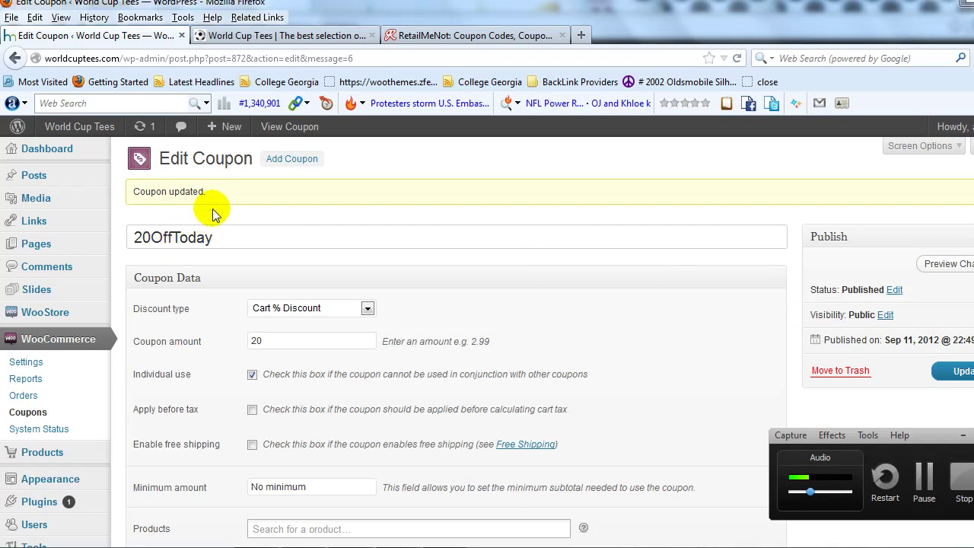
# Copy the coupon code 20OffToday from the published coupon
pyautogui.doubleClick(169, 237)
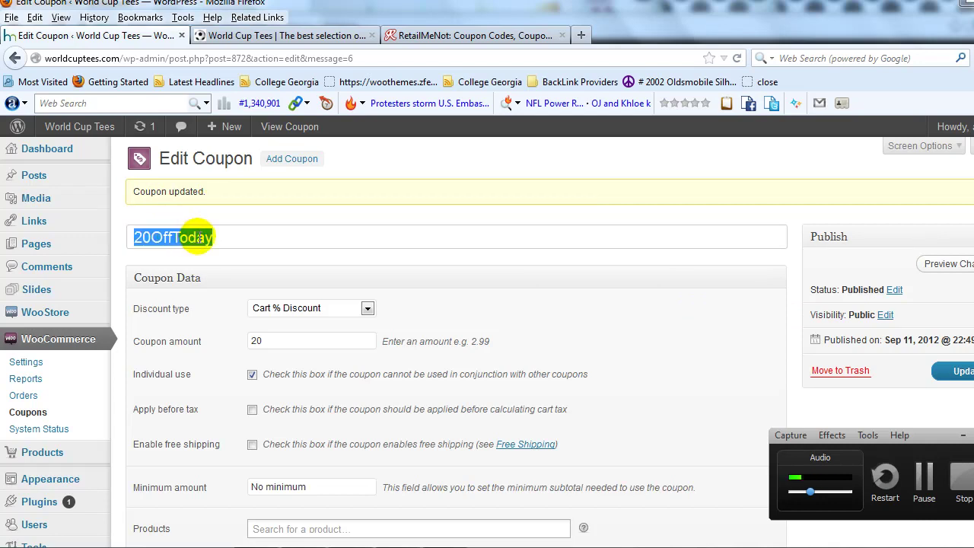
pyautogui.rightClick(199, 237)
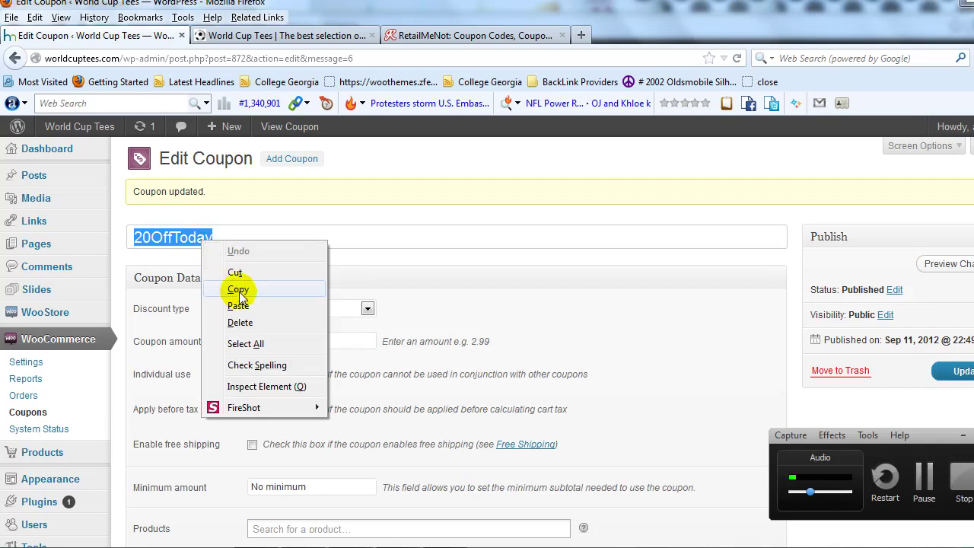
pyautogui.click(235, 287)
# Switch to the World Cup Tees storefront and open the featured Brazil Soccer shirt's options
pyautogui.click(326, 38)
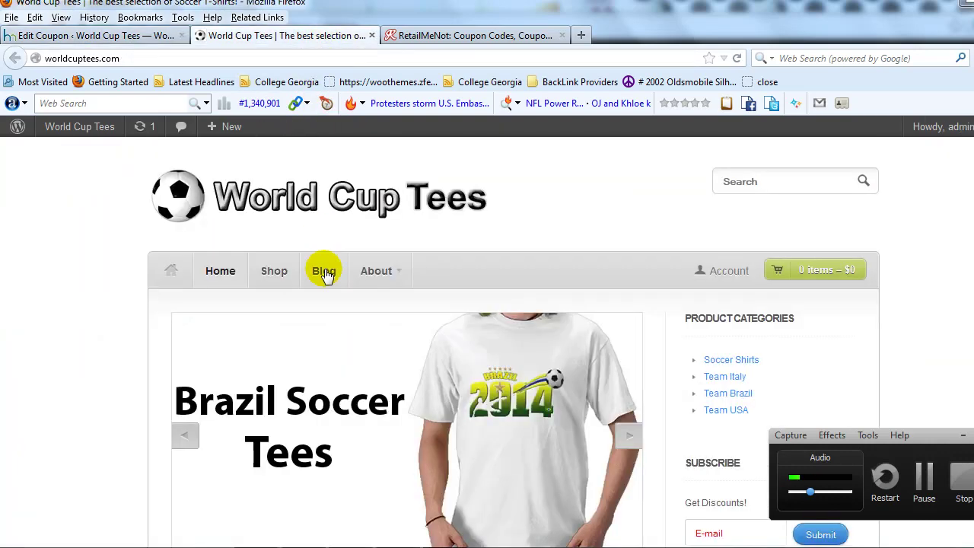
pyautogui.scroll(-5, 187, 297)
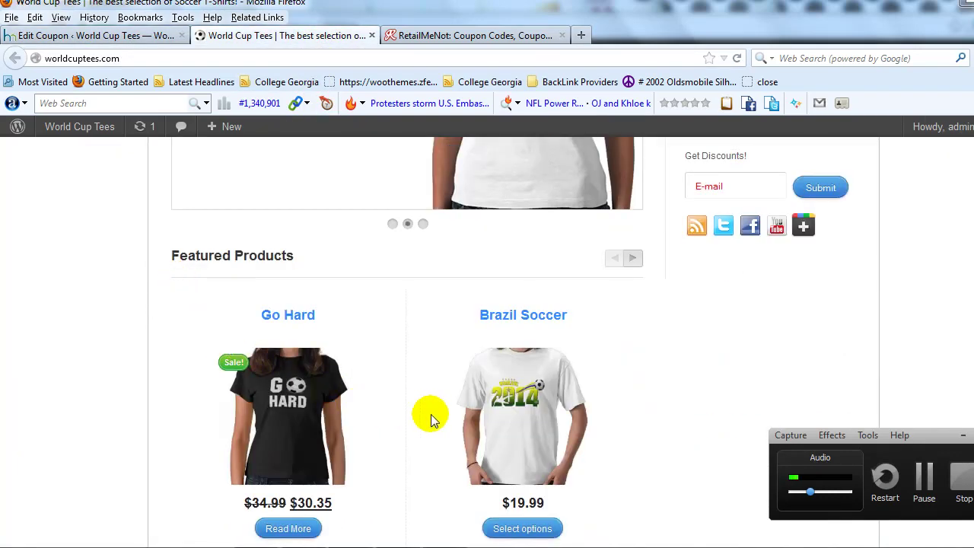
pyautogui.click(541, 525)
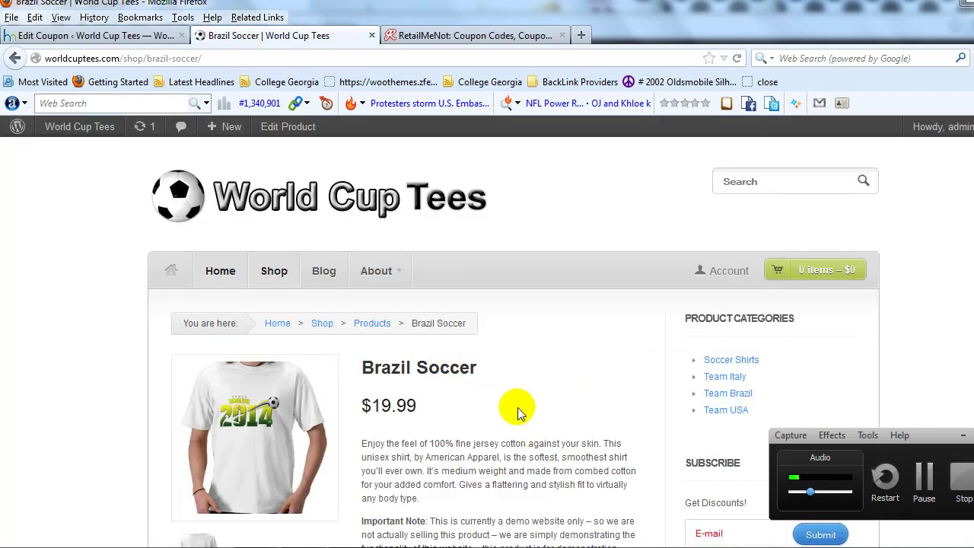
# Add two Brazil Soccer shirts in size Medium to the cart
pyautogui.scroll(-5, 441, 349)
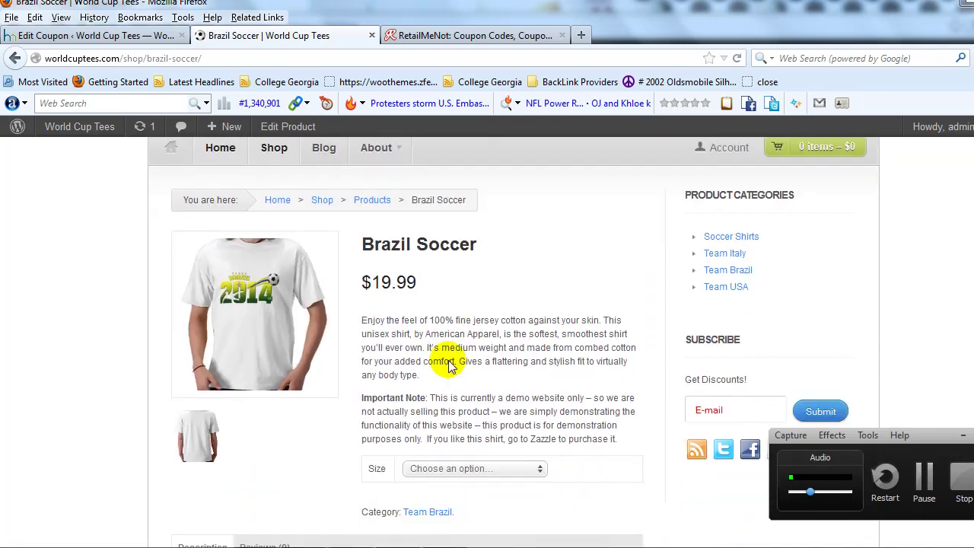
pyautogui.scroll(-1, 444, 361)
pyautogui.click(452, 334)
pyautogui.click(457, 371)
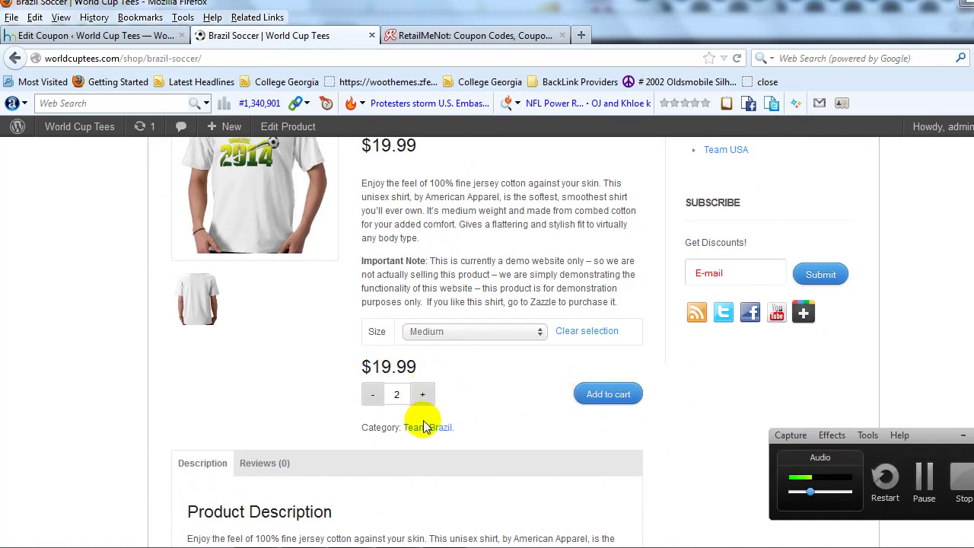
pyautogui.click(598, 394)
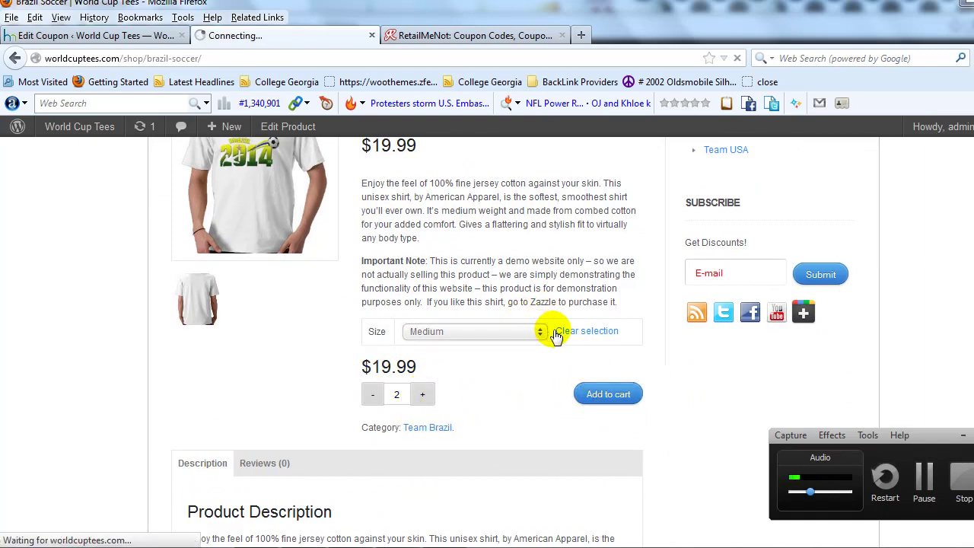
# Open the cart with the two Brazil Soccer shirts and apply the copied coupon code 20OffToday
pyautogui.scroll(-1, 559, 316)
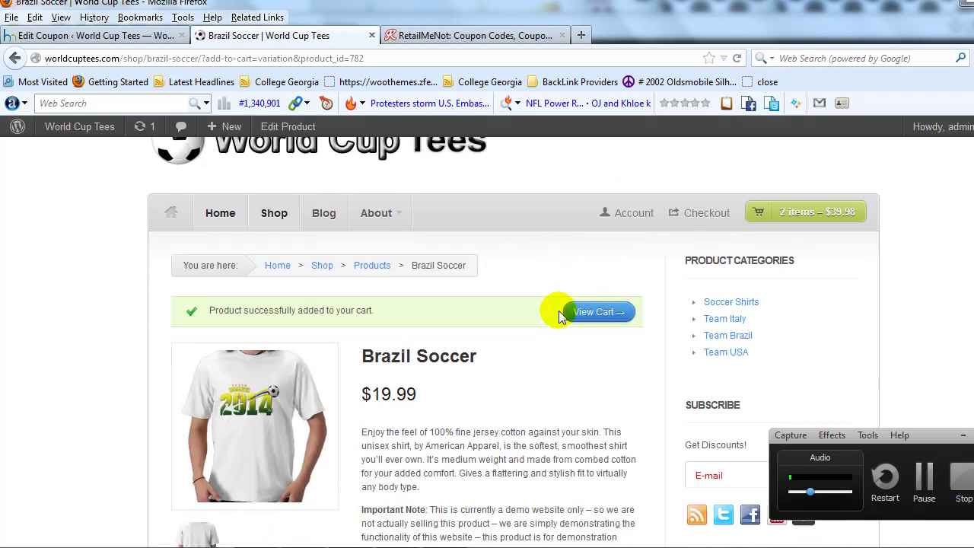
pyautogui.scroll(-2, 558, 313)
pyautogui.scroll(3, 591, 315)
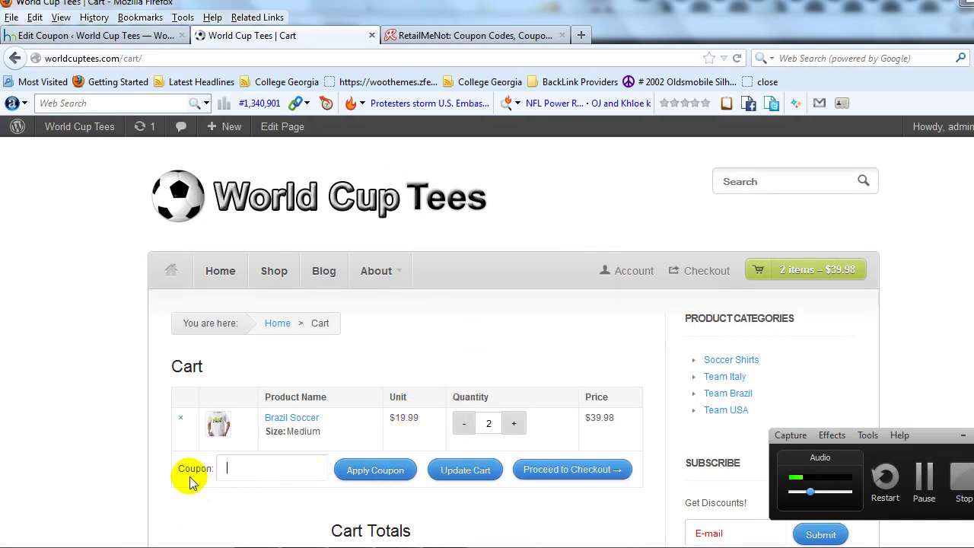
pyautogui.rightClick(250, 465)
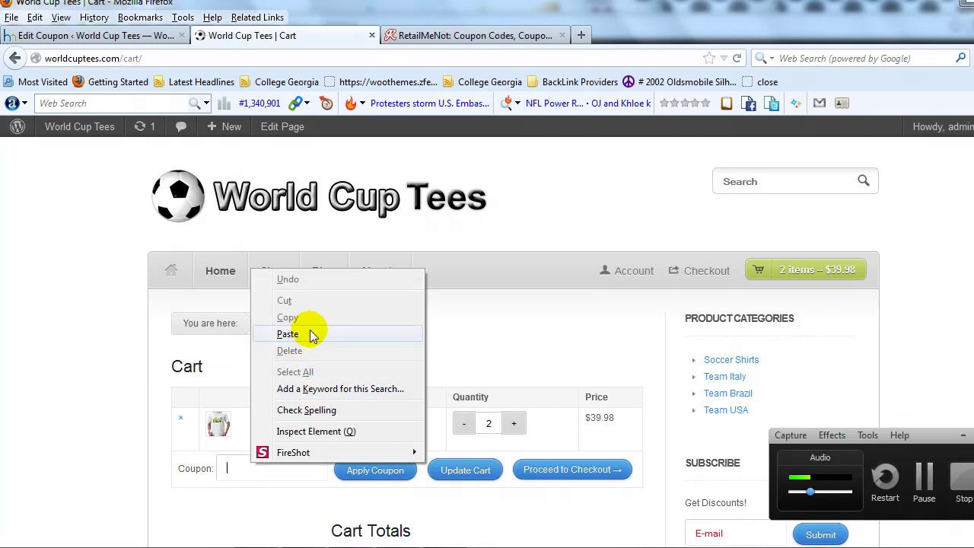
pyautogui.click(311, 332)
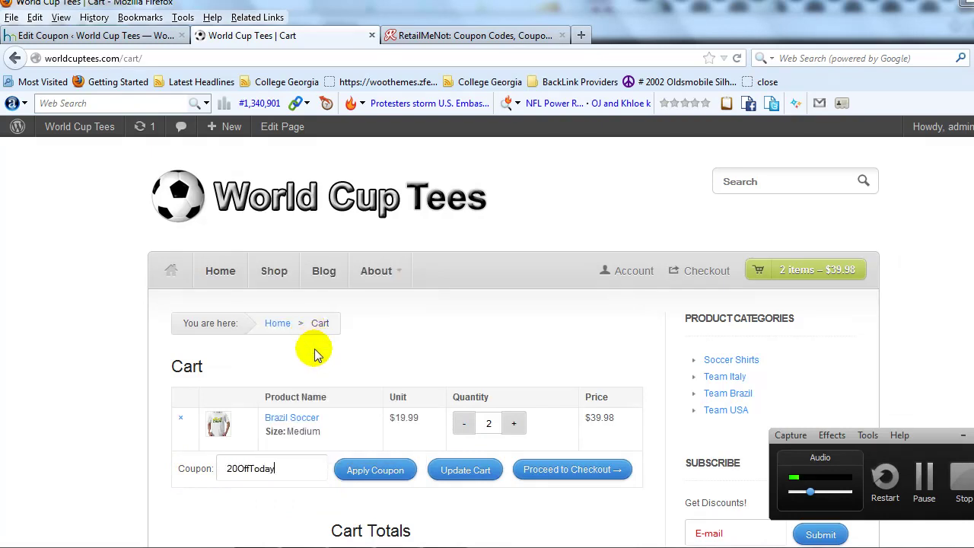
pyautogui.click(375, 470)
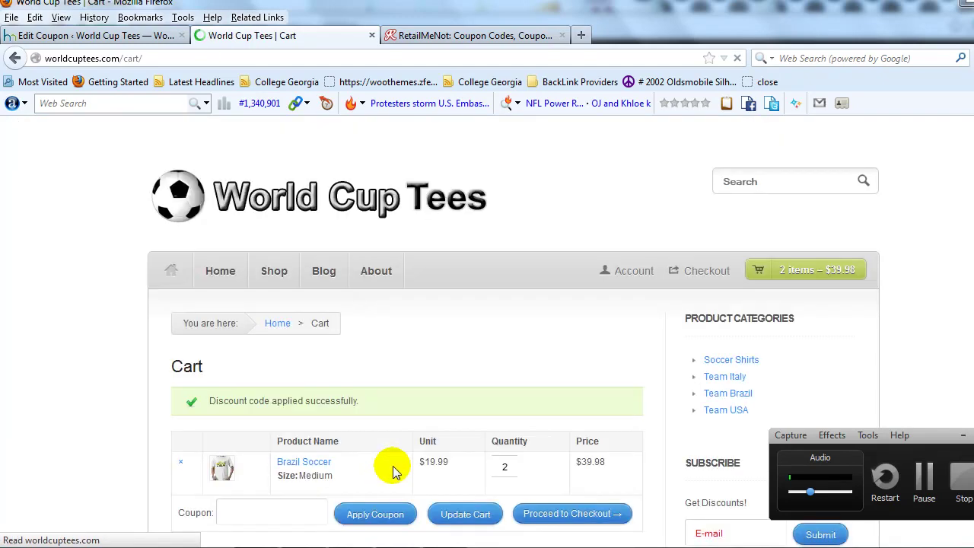
# Review the cart totals, checking the order discount and the order total after applying the coupon
pyautogui.scroll(-2, 395, 461)
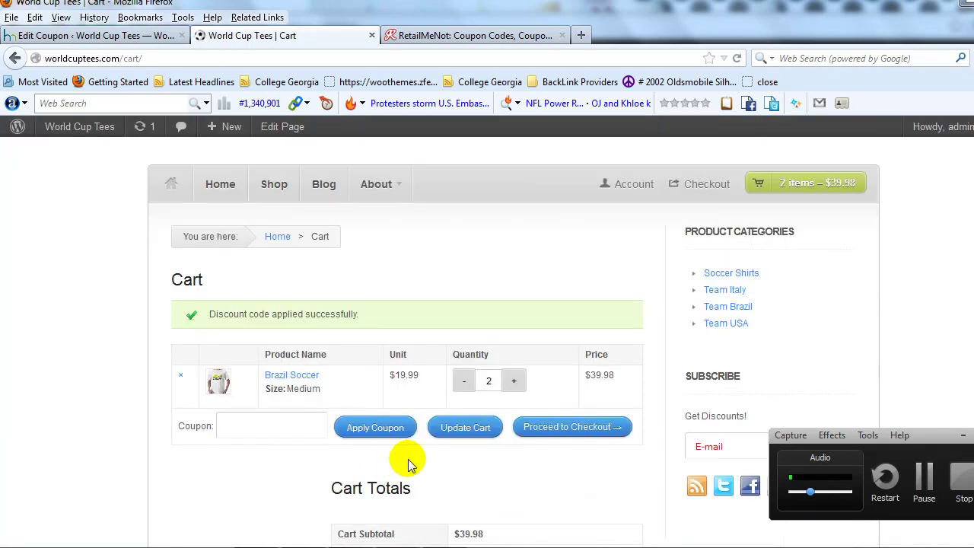
pyautogui.scroll(-4, 259, 381)
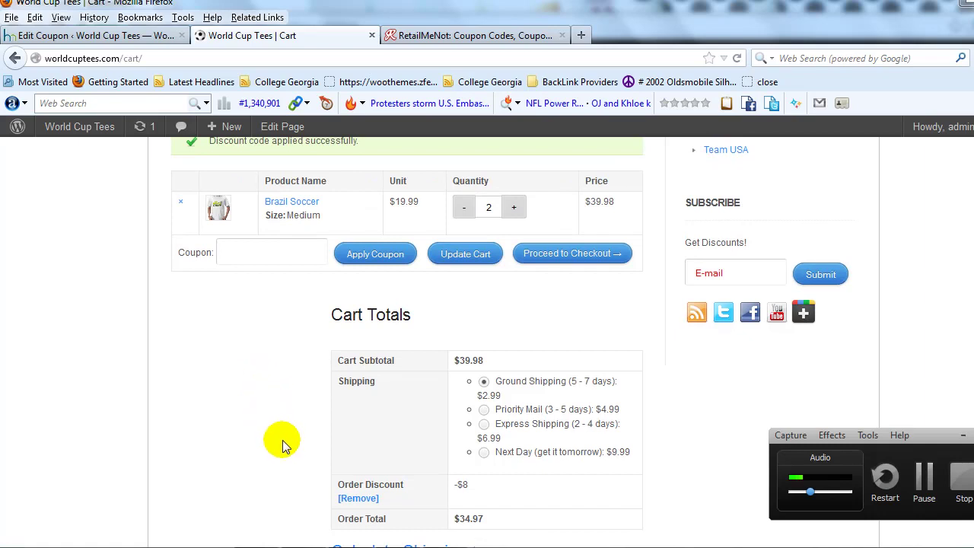
pyautogui.scroll(-2, 282, 439)
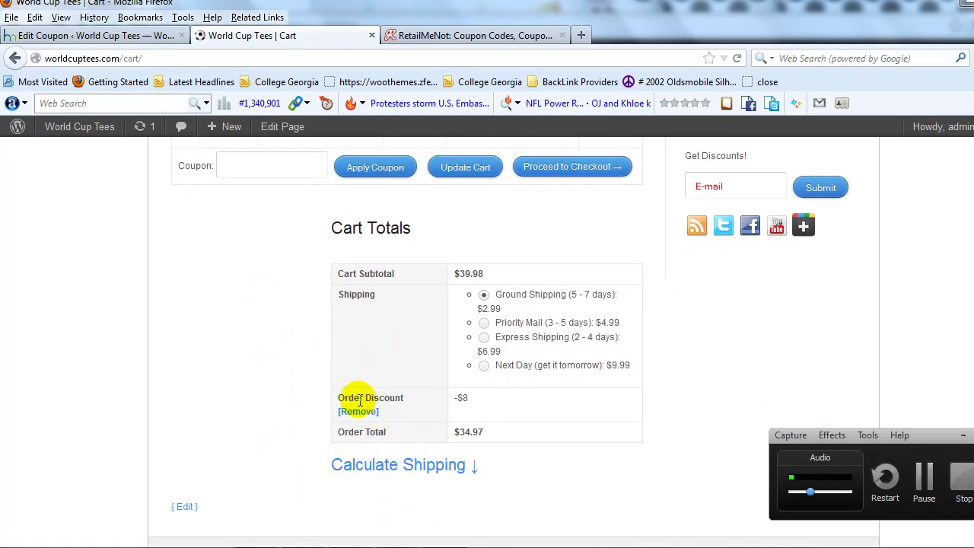
pyautogui.moveTo(344, 397); pyautogui.dragTo(404, 397)
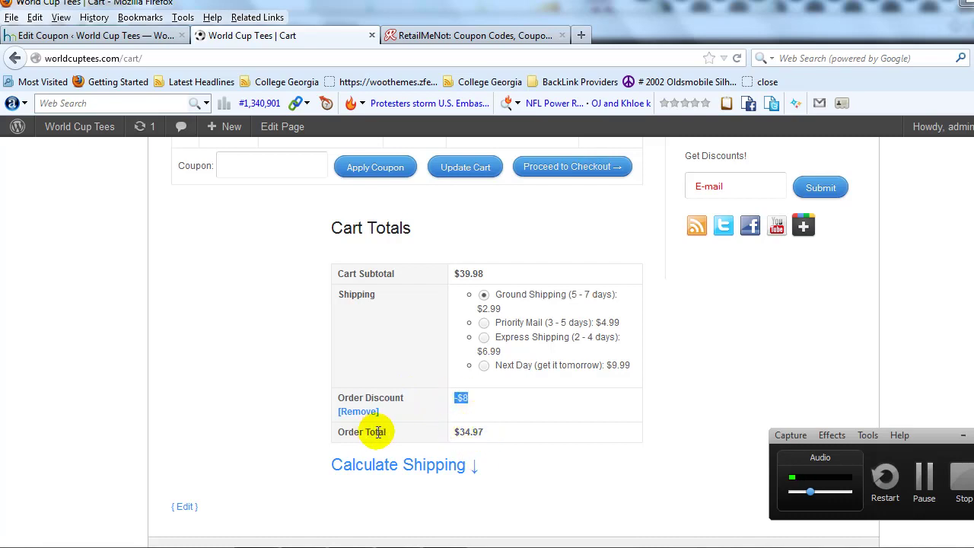
pyautogui.moveTo(453, 431); pyautogui.dragTo(482, 430)
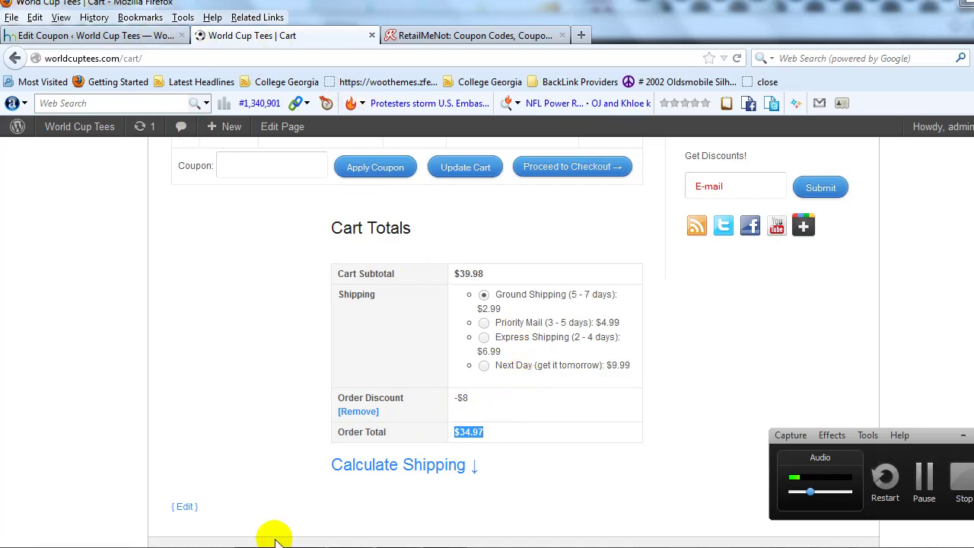
# Switch to the coupons tutorial notes in Notepad and review the entries for Coupon 1 and Coupon 2
pyautogui.click(380, 547)
pyautogui.moveTo(188, 163); pyautogui.dragTo(270, 166)
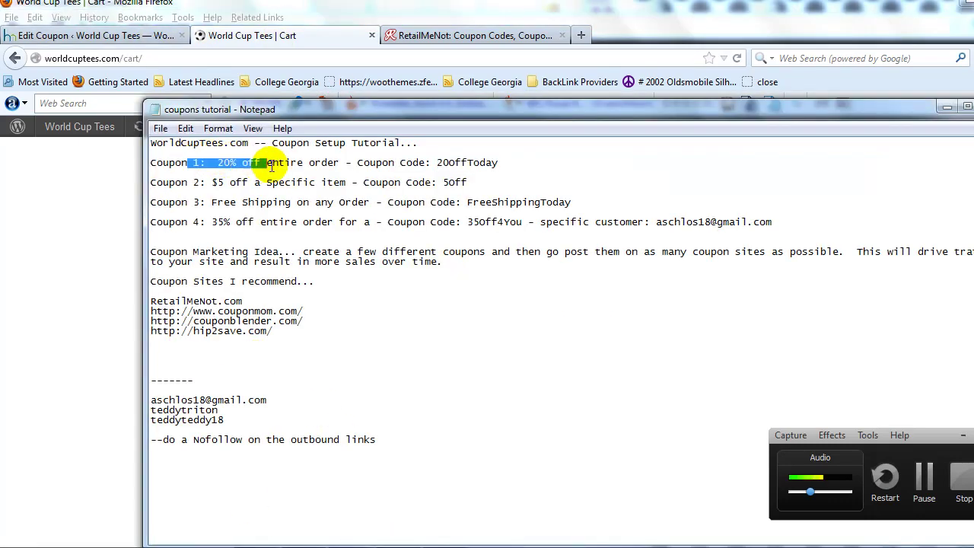
pyautogui.moveTo(363, 164); pyautogui.dragTo(428, 166)
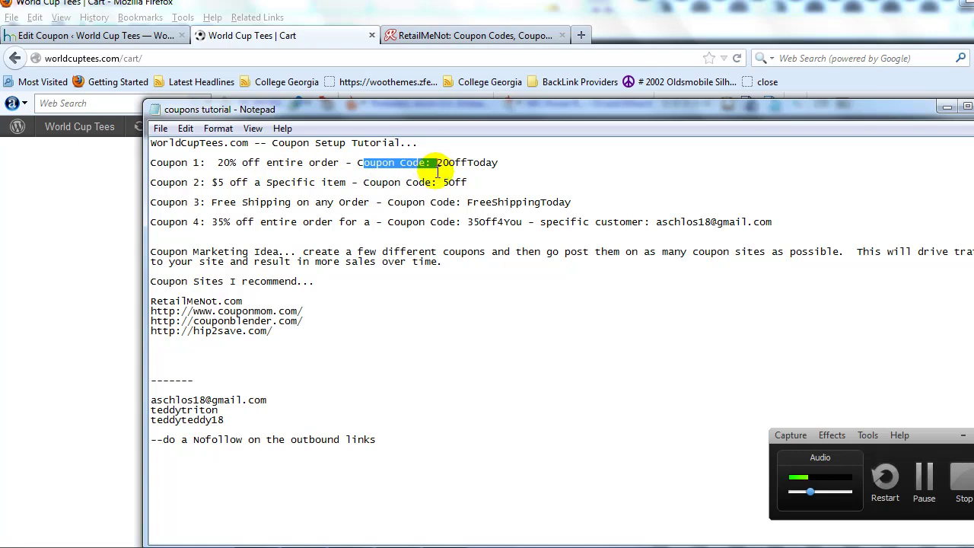
pyautogui.click(437, 171)
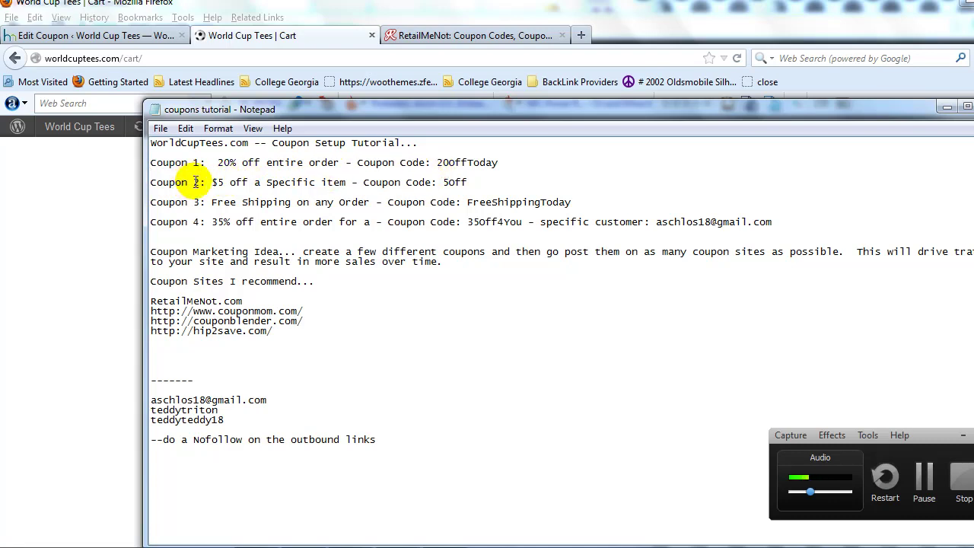
pyautogui.moveTo(213, 183); pyautogui.dragTo(327, 181)
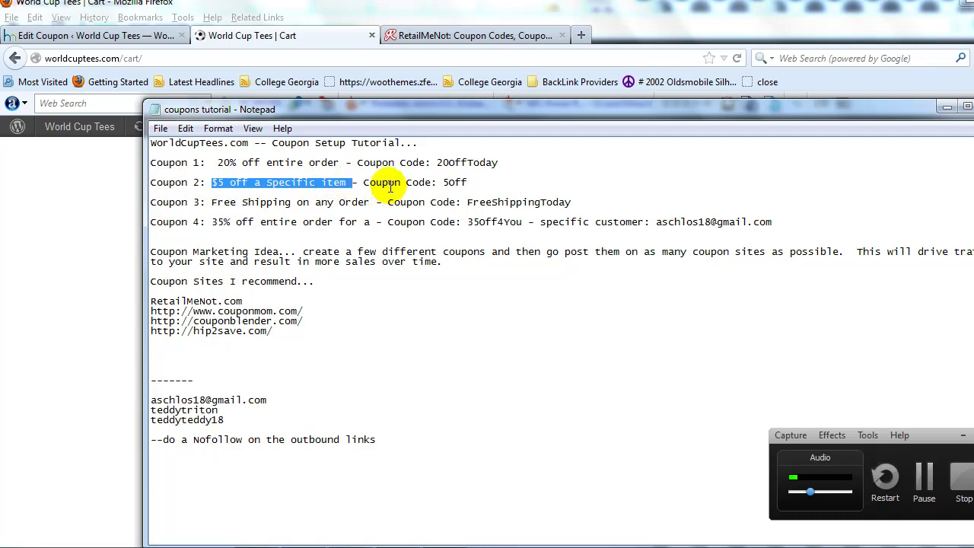
# Return the storefront to its home page, and start a new coupon in the store admin, leaving the 20OffToday edit page
pyautogui.click(313, 38)
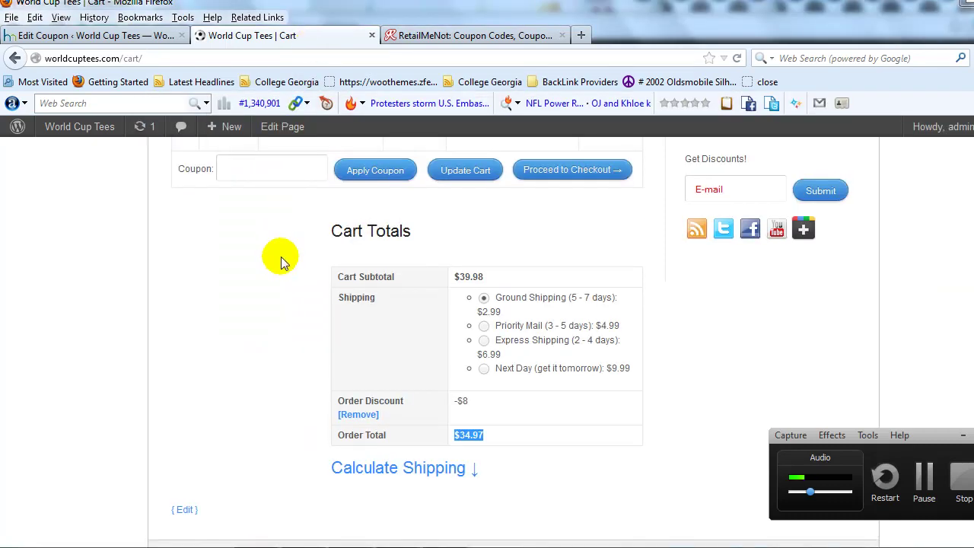
pyautogui.scroll(5, 279, 261)
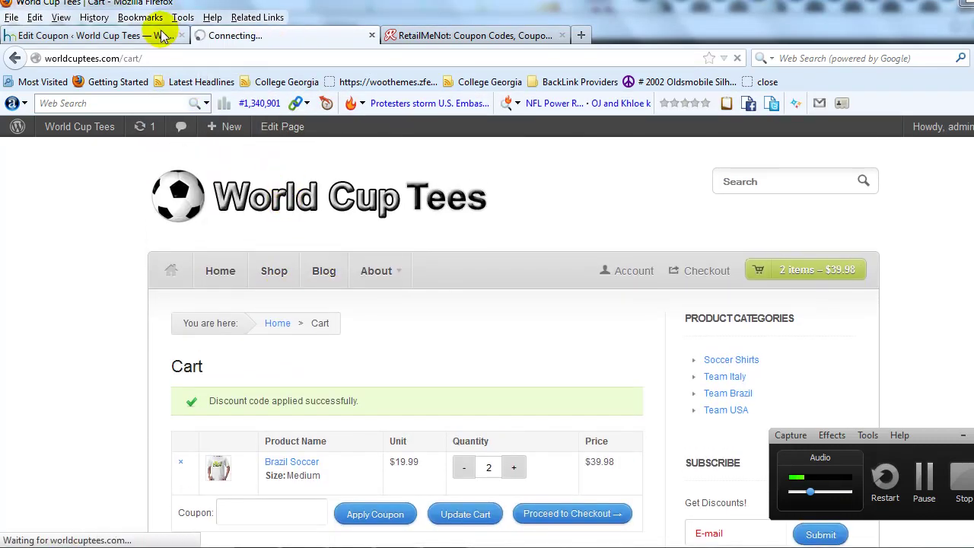
pyautogui.click(156, 35)
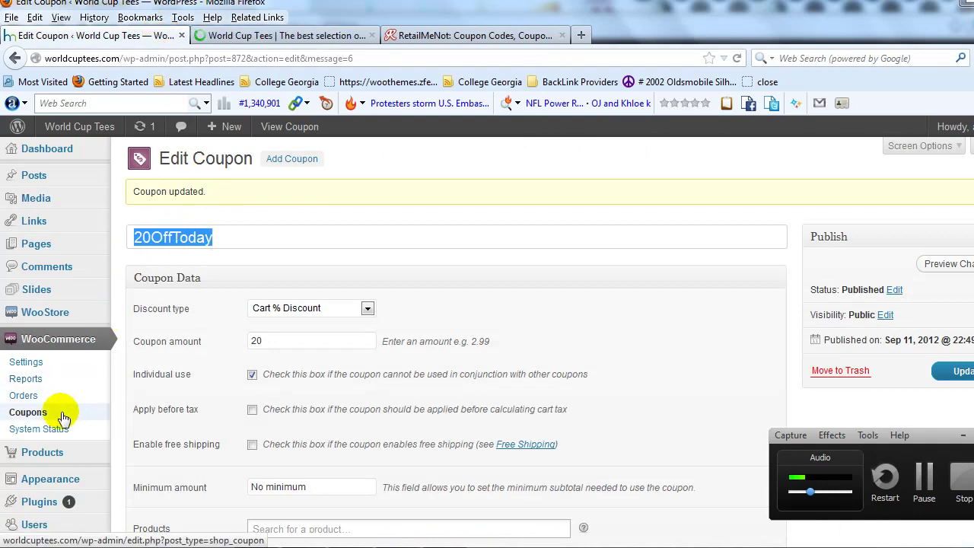
pyautogui.click(294, 161)
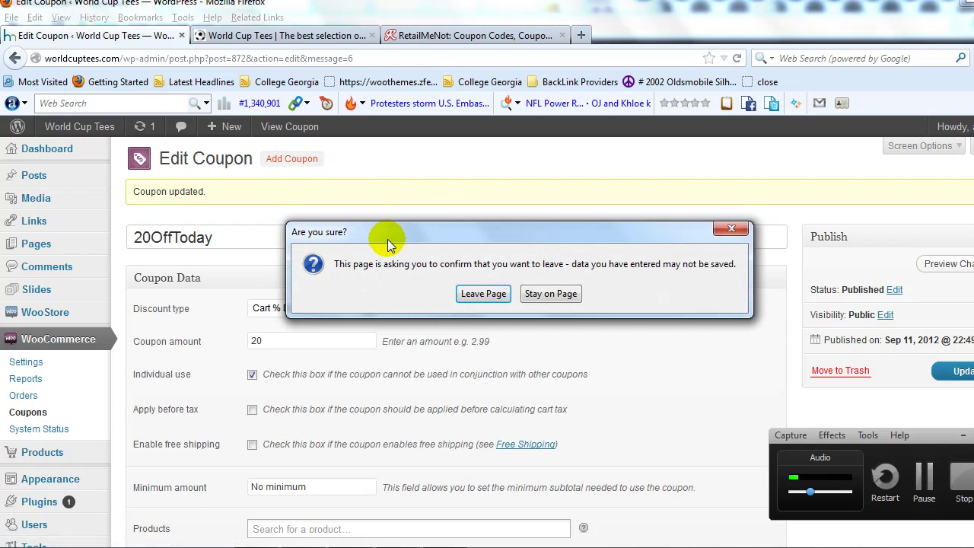
pyautogui.click(484, 295)
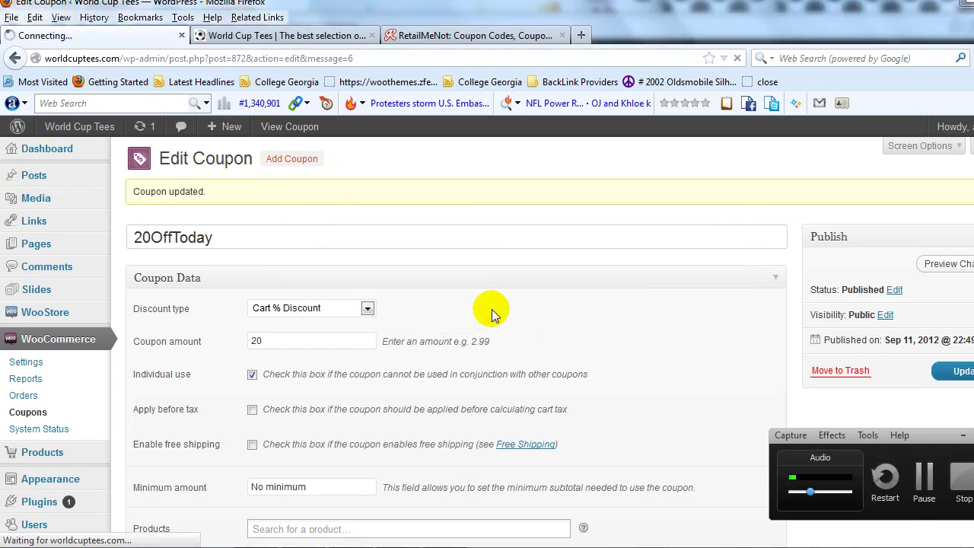
pyautogui.click(294, 163)
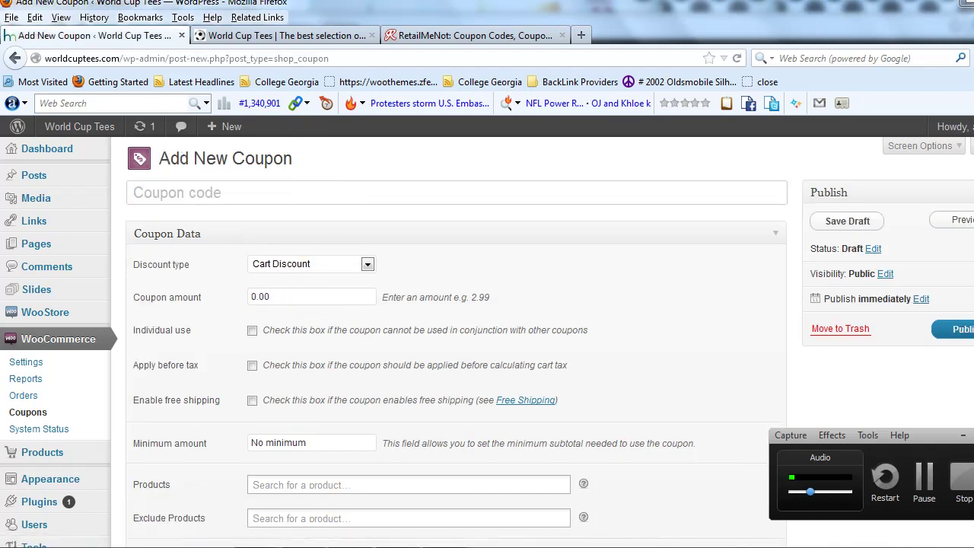
# Following the notes for Coupon 2, set the new coupon to Product Discount with amount 5 and enable individual use
pyautogui.click(395, 544)
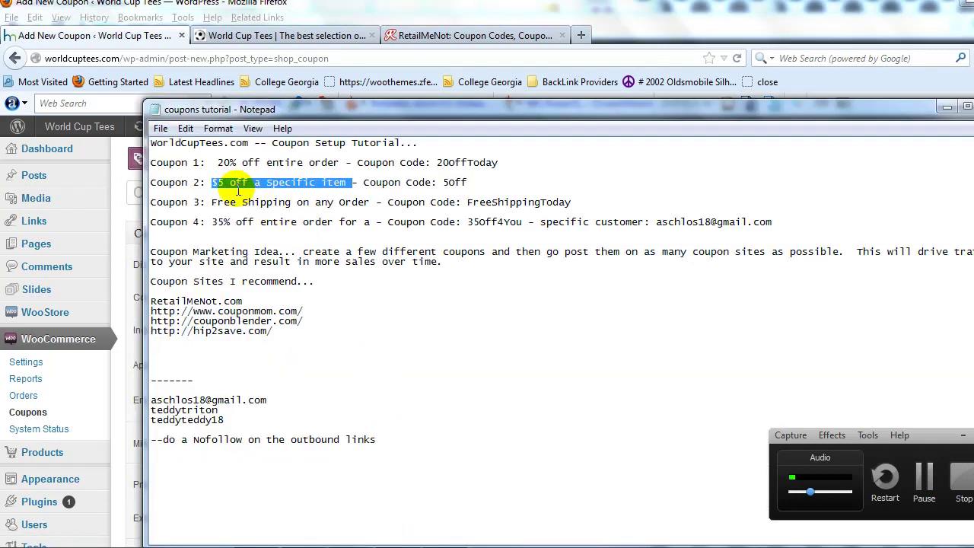
pyautogui.click(124, 44)
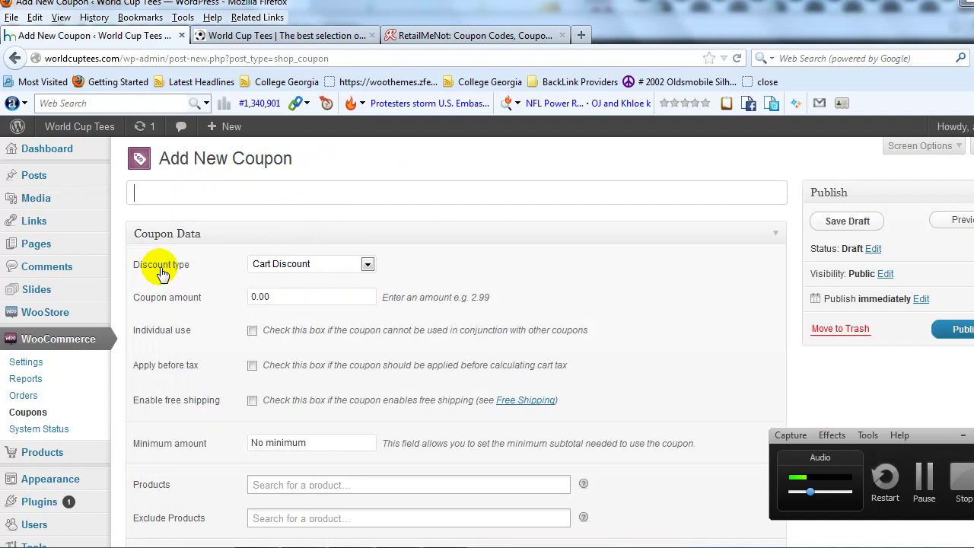
pyautogui.click(255, 261)
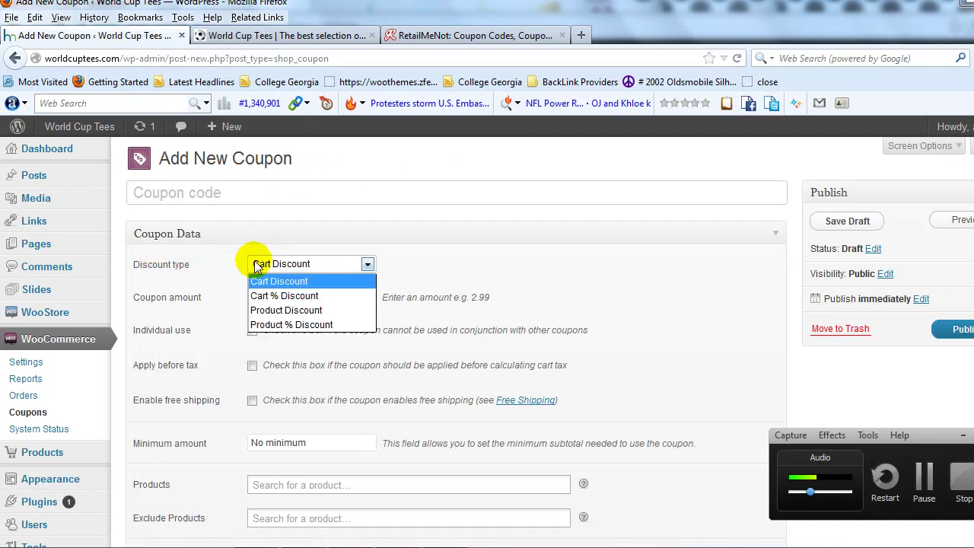
pyautogui.click(286, 311)
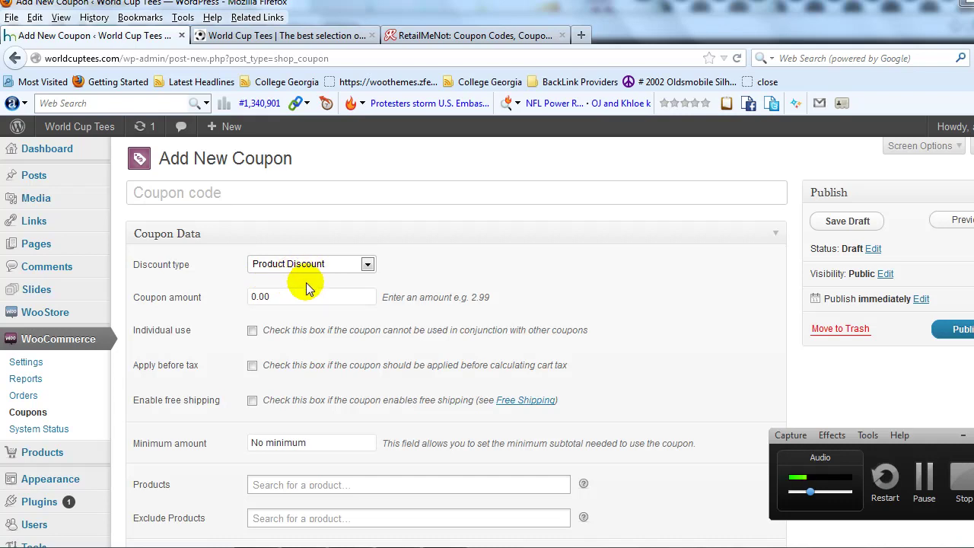
pyautogui.click(263, 294)
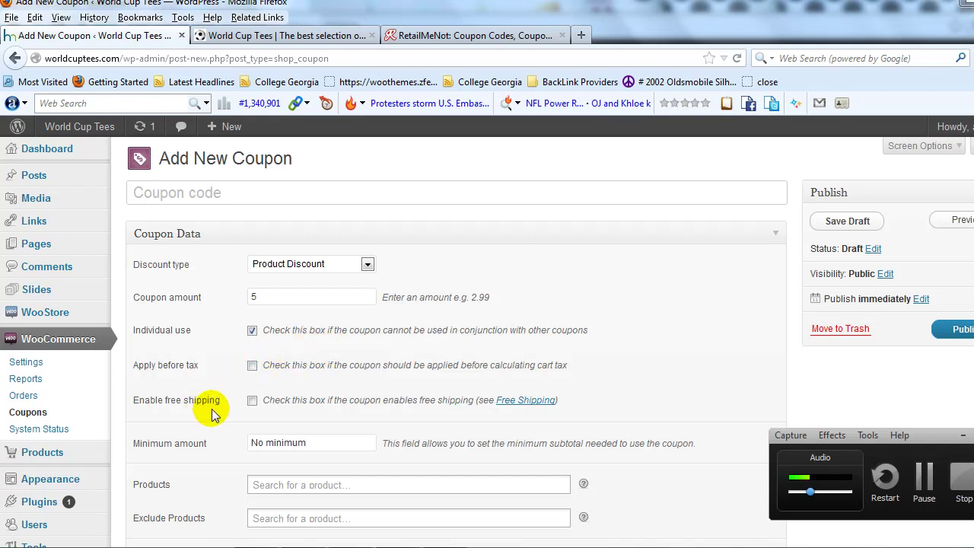
pyautogui.scroll(-2, 212, 414)
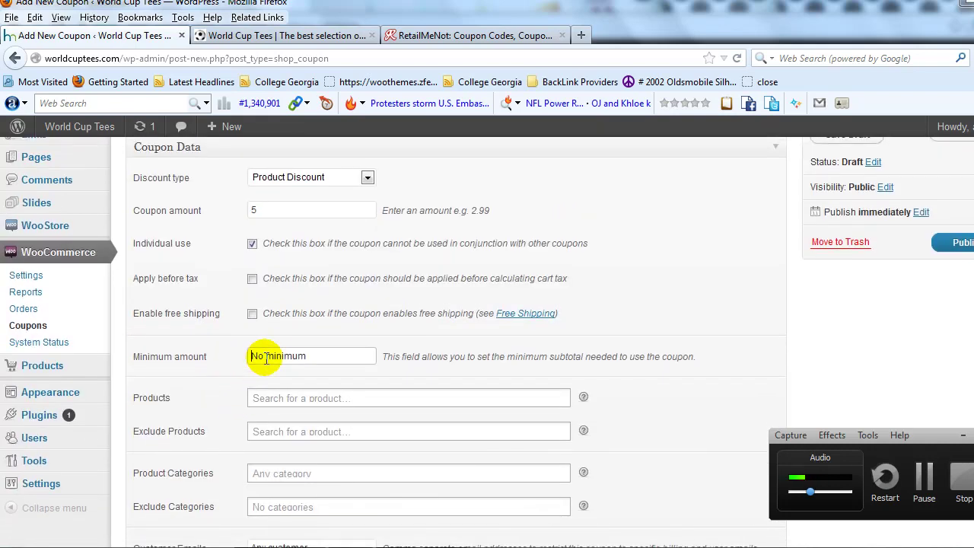
# Browse the storefront's products and open the Brazil Soccer shirt's page to check its price
pyautogui.click(228, 36)
pyautogui.scroll(-7, 278, 267)
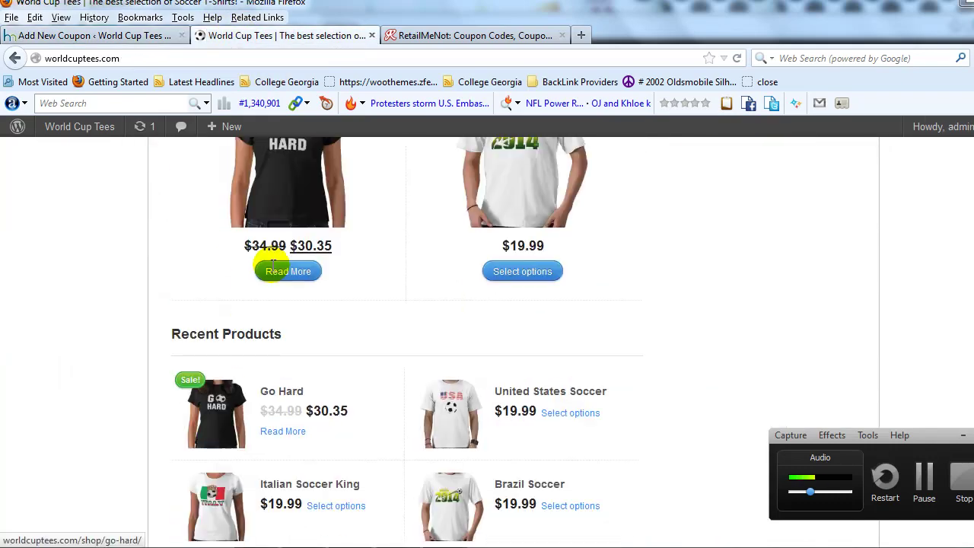
pyautogui.scroll(1, 319, 289)
pyautogui.scroll(2, 332, 293)
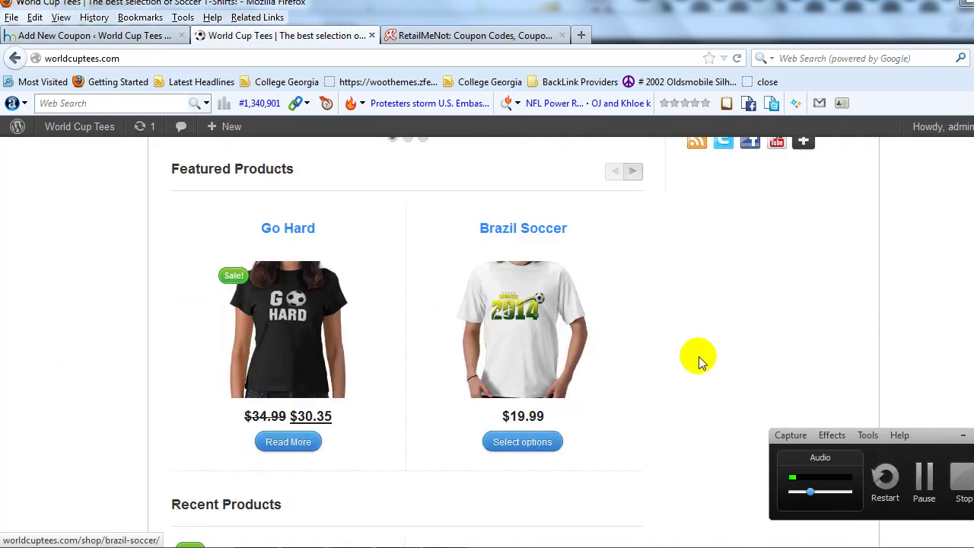
pyautogui.click(522, 300)
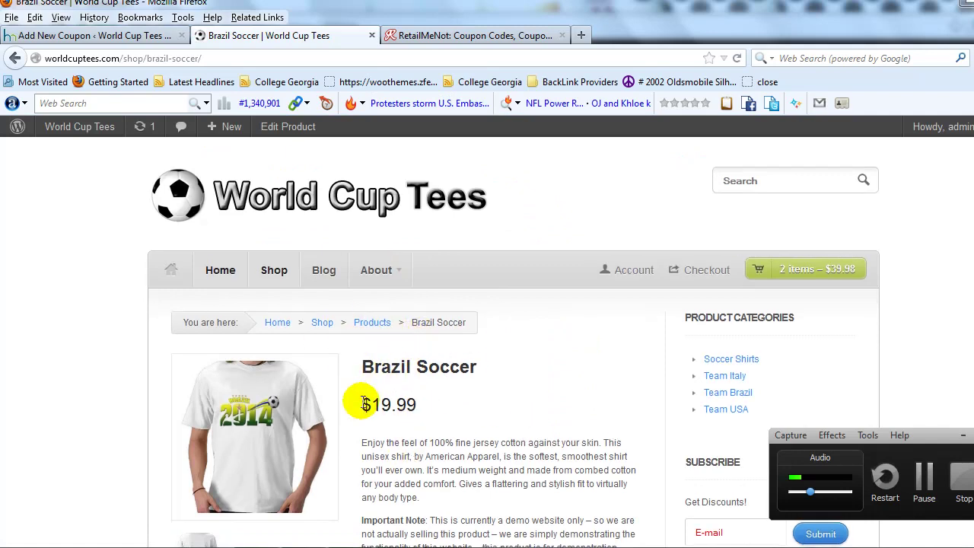
pyautogui.scroll(-2, 362, 402)
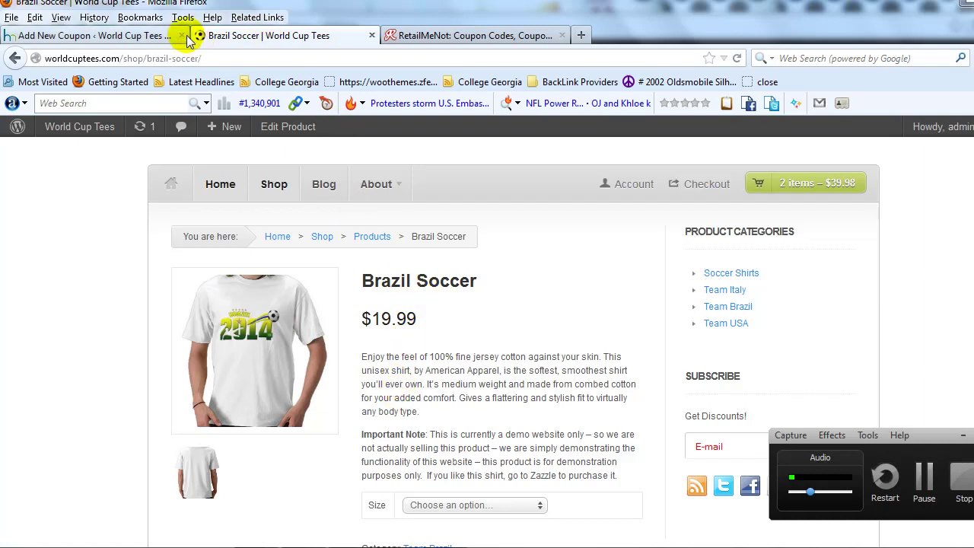
# Return to the new coupon and restrict it to the product Brazil Soccer – #782, checking that shirt's storefront page
pyautogui.click(164, 35)
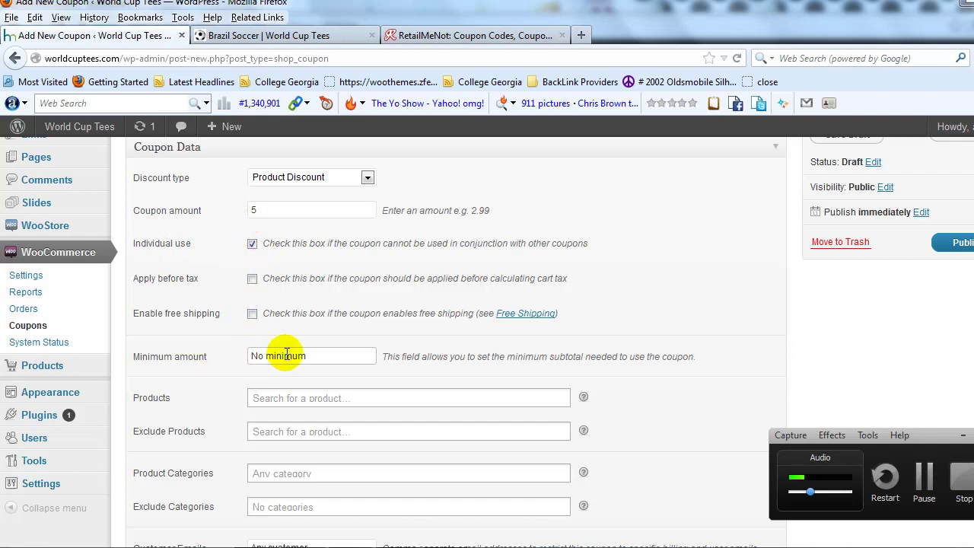
pyautogui.scroll(-2, 194, 361)
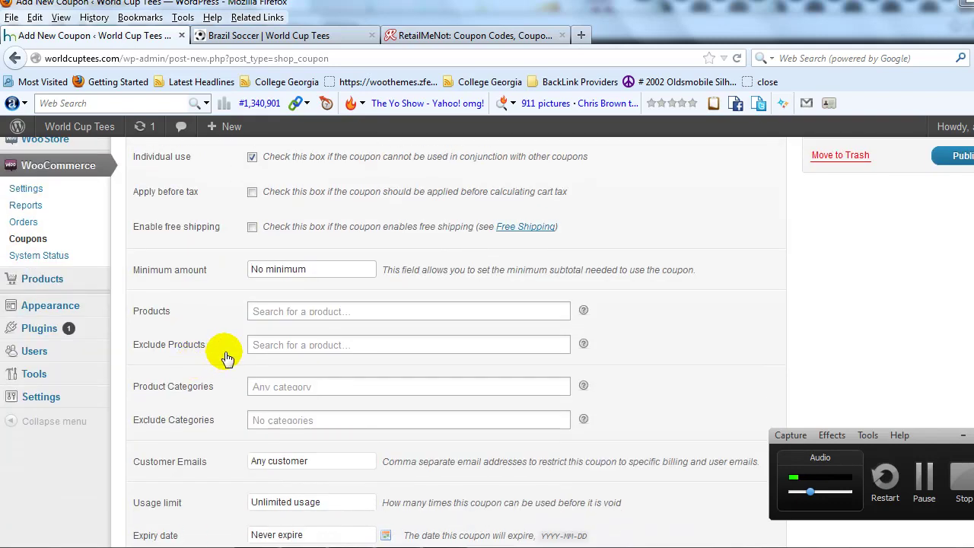
pyautogui.scroll(-2, 227, 358)
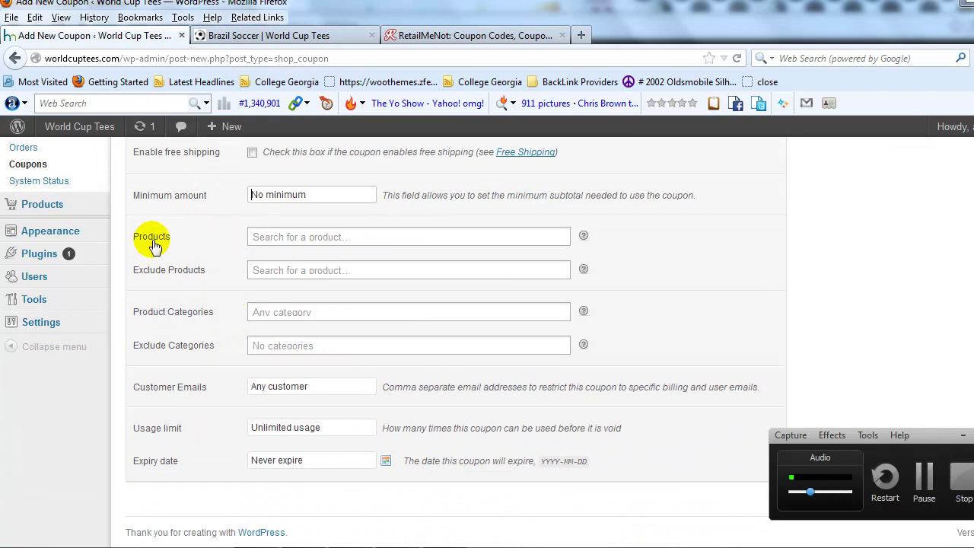
pyautogui.click(281, 236)
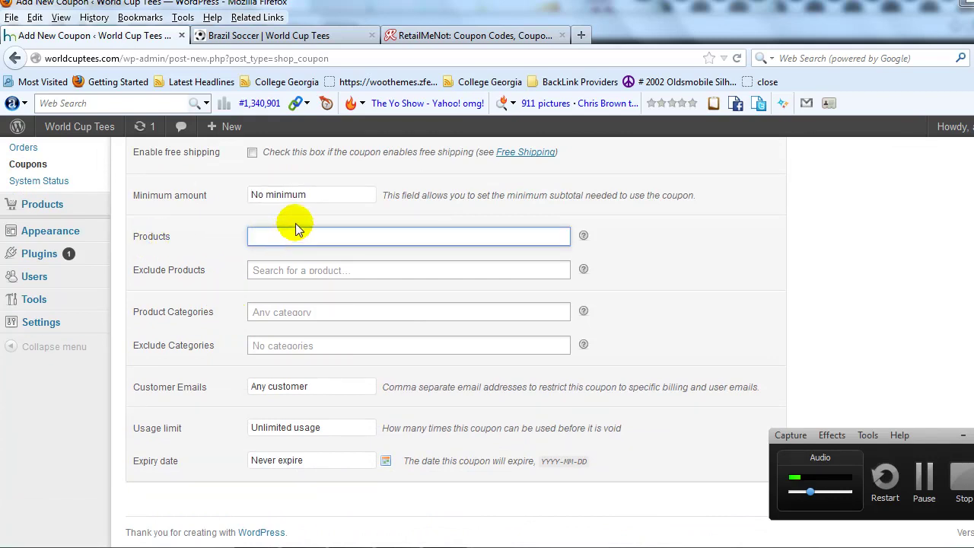
pyautogui.write('brazil')
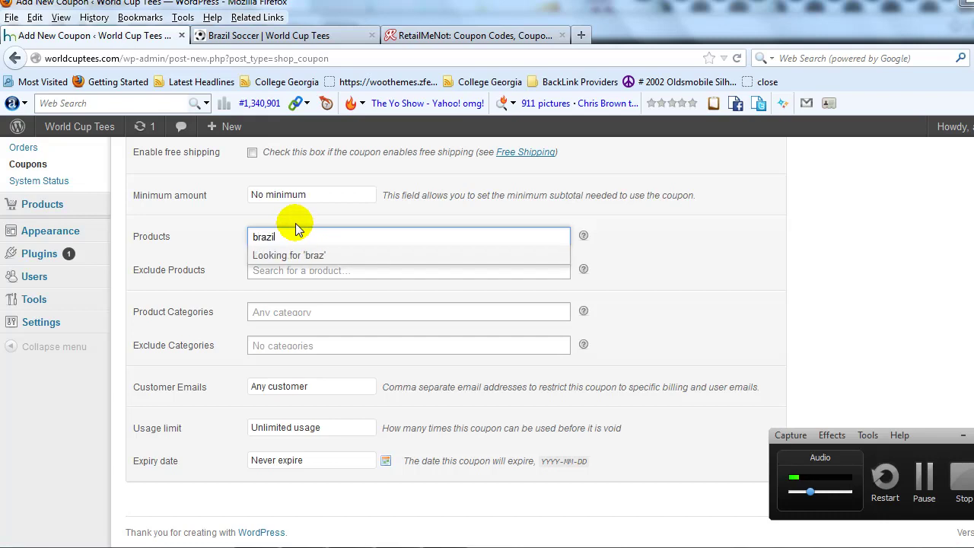
pyautogui.press('BackSpace')
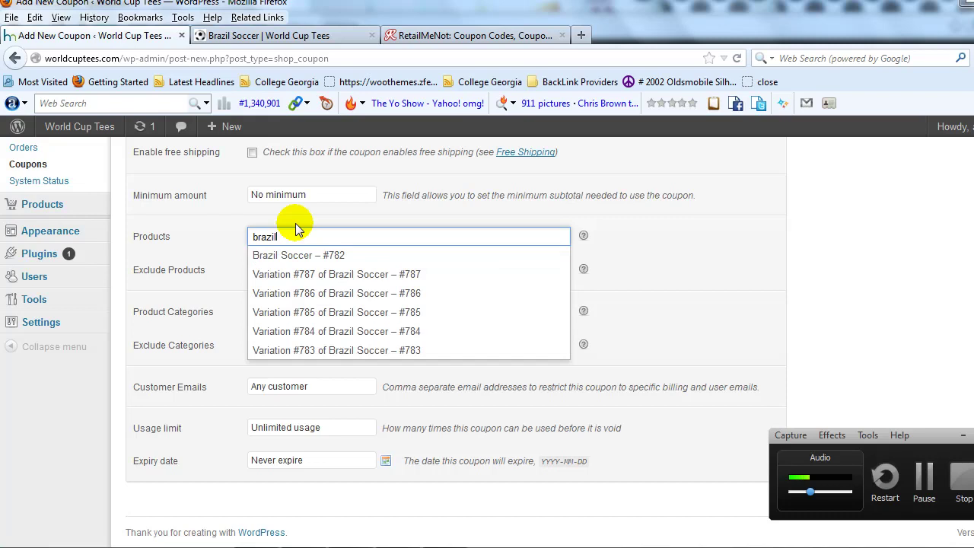
pyautogui.click(279, 263)
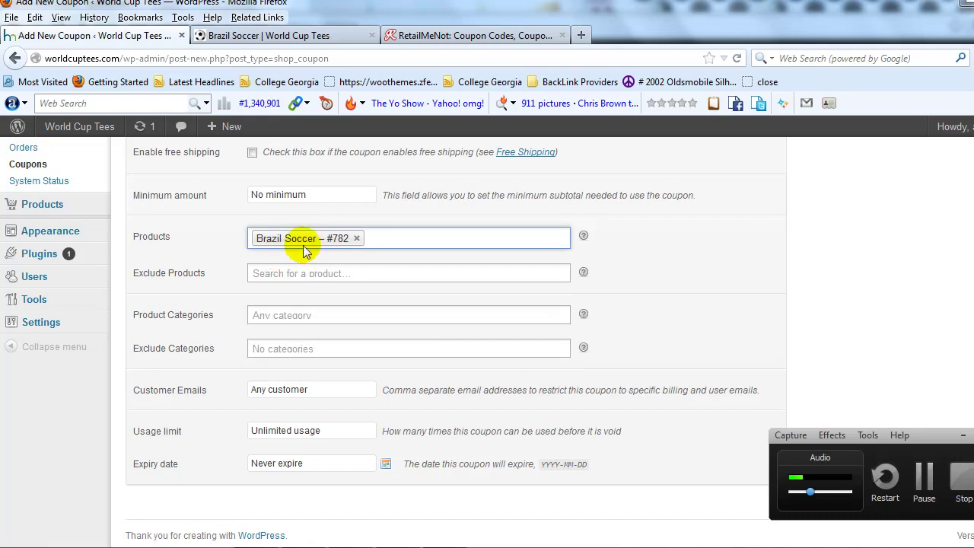
pyautogui.click(406, 243)
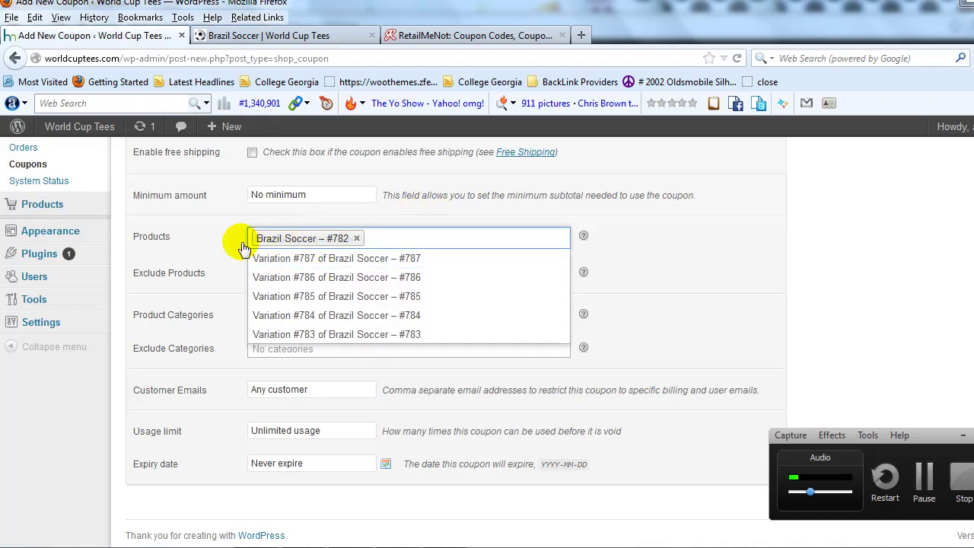
pyautogui.click(199, 245)
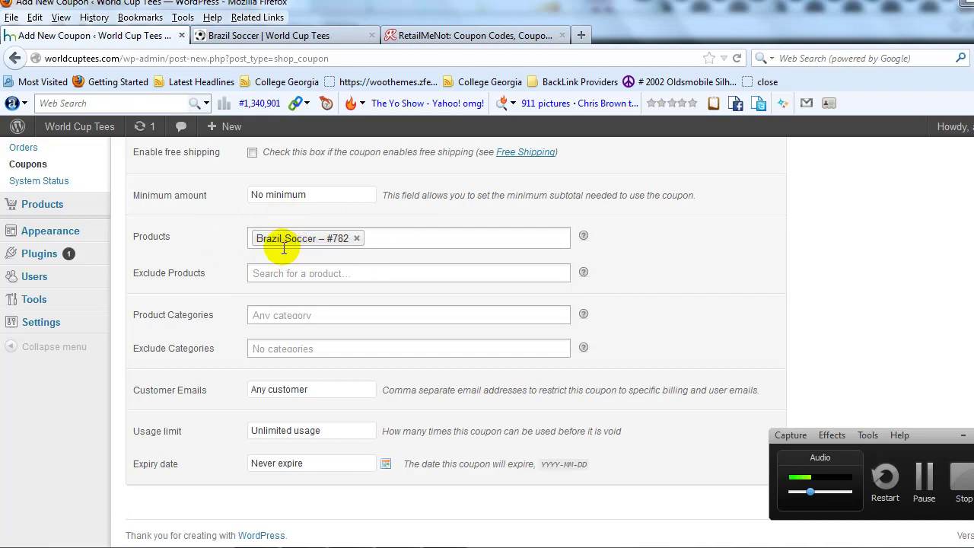
pyautogui.click(270, 35)
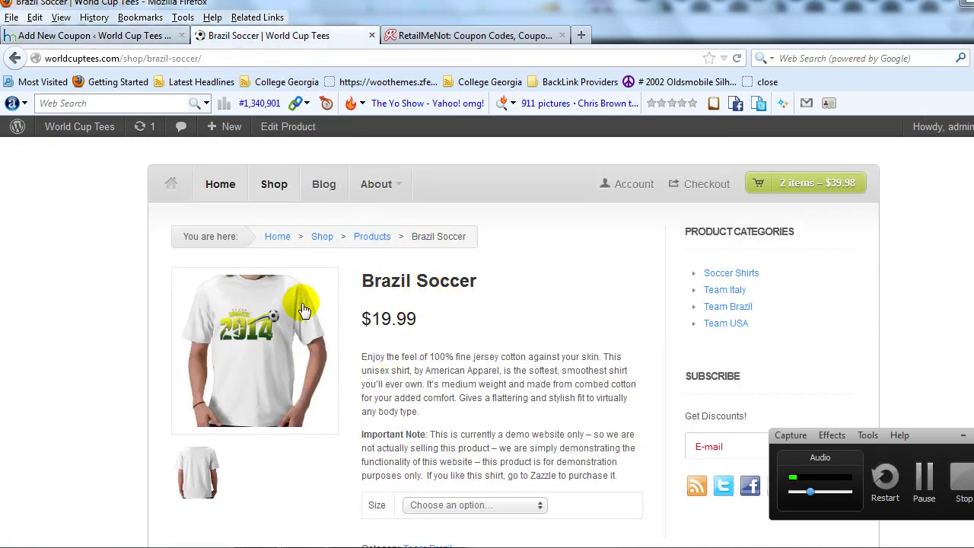
pyautogui.click(76, 36)
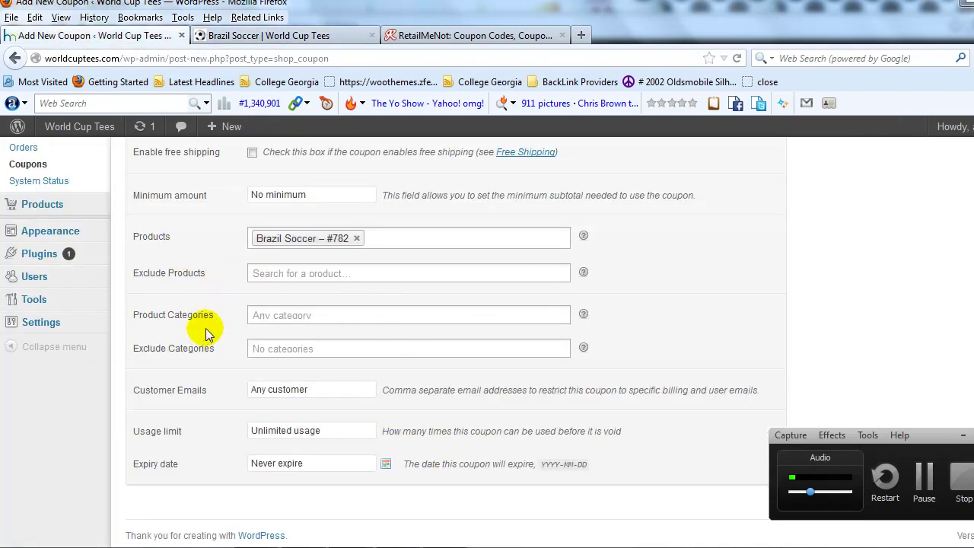
# Try a usage limit of 1, restore unlimited usage, and set the coupon's expiry date to 2012-09-30
pyautogui.click(258, 429)
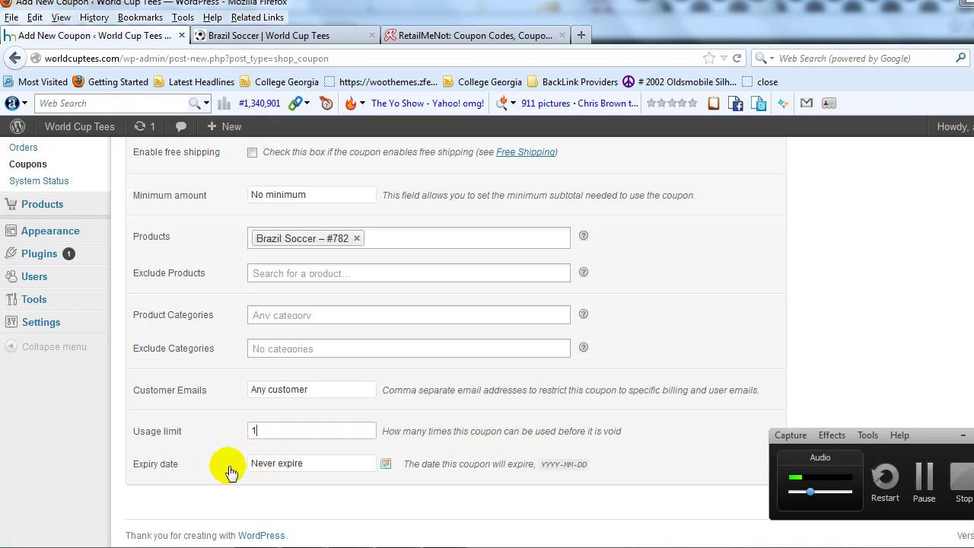
pyautogui.moveTo(257, 430); pyautogui.dragTo(234, 436)
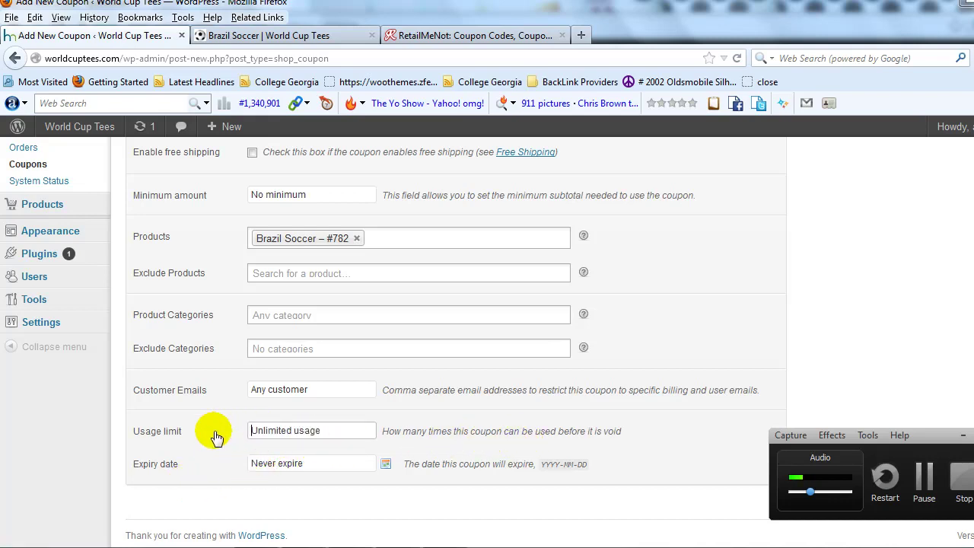
pyautogui.click(386, 465)
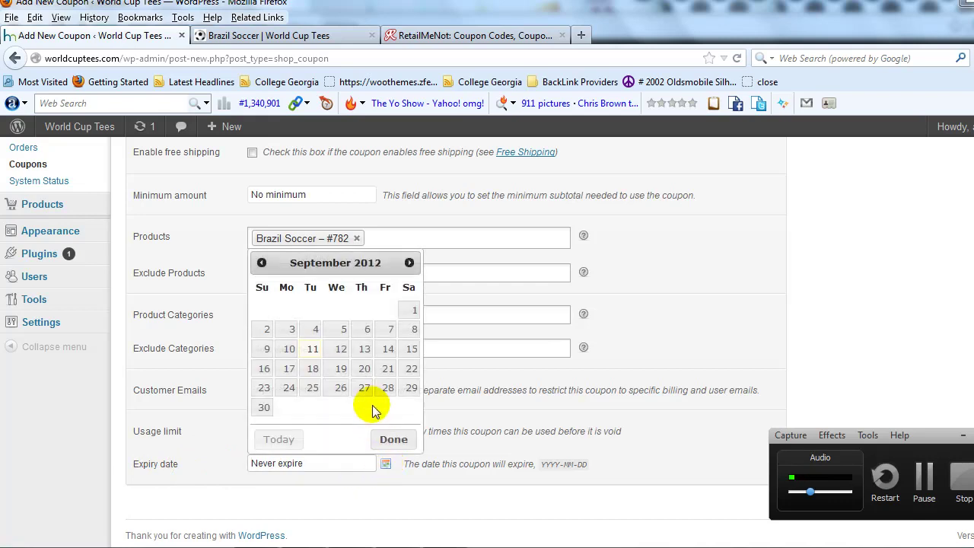
pyautogui.click(263, 409)
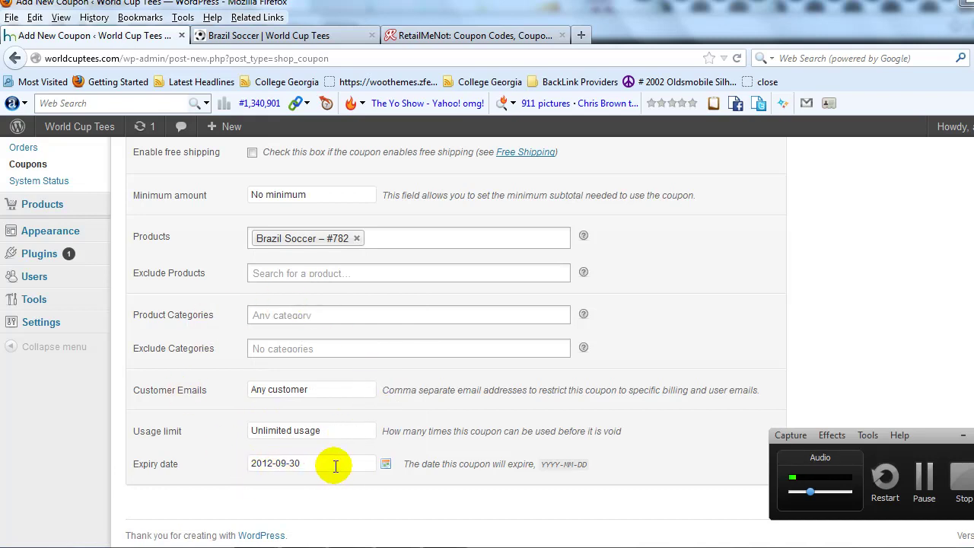
# Review the Coupon 2 description in the Notepad notes and the Brazil Soccer shirt's page, and return to the new coupon
pyautogui.scroll(4, 361, 465)
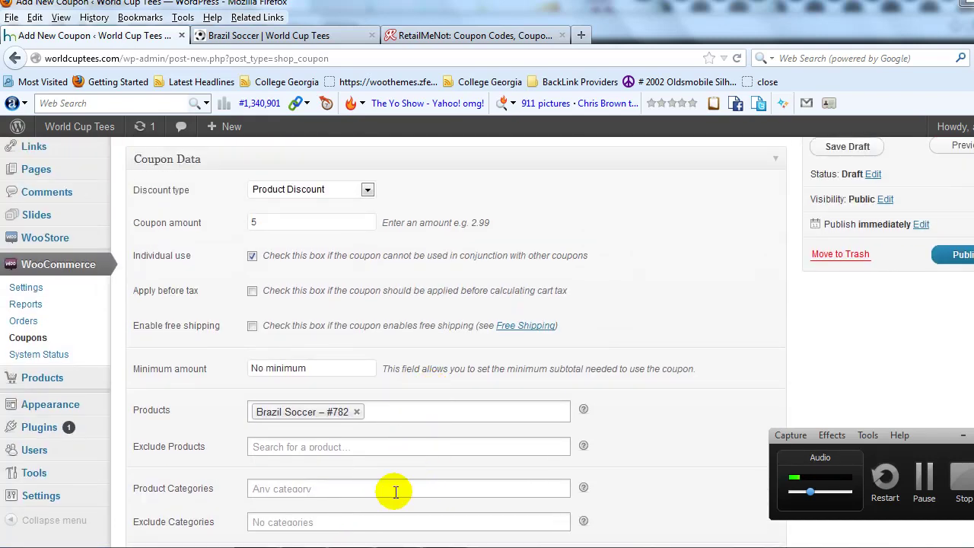
pyautogui.hotkey('alt', 'Tab')
pyautogui.click(214, 175)
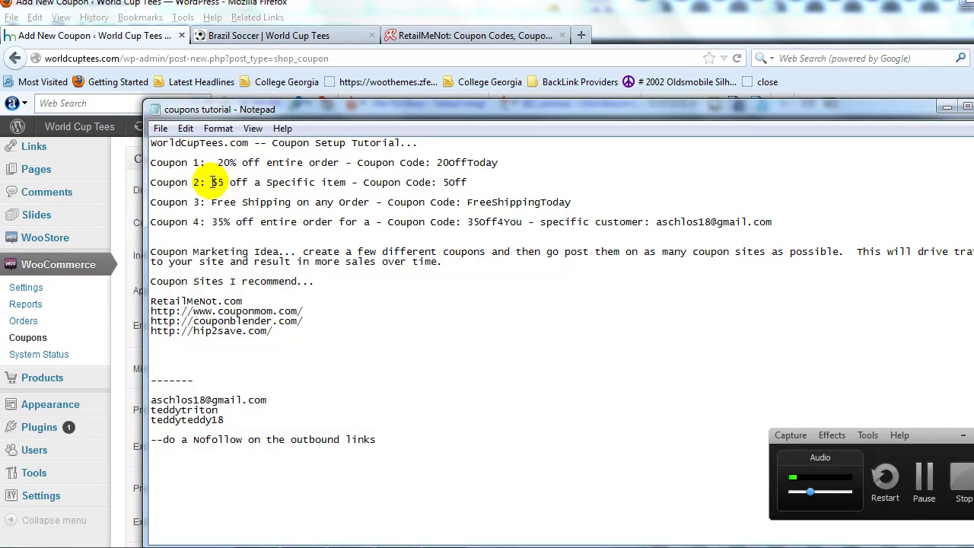
pyautogui.moveTo(212, 182); pyautogui.dragTo(345, 184)
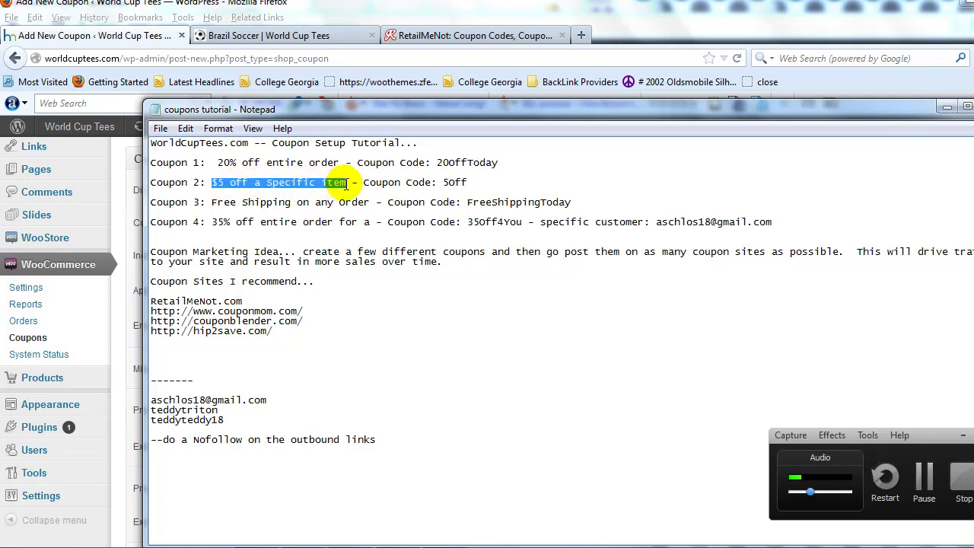
pyautogui.click(322, 35)
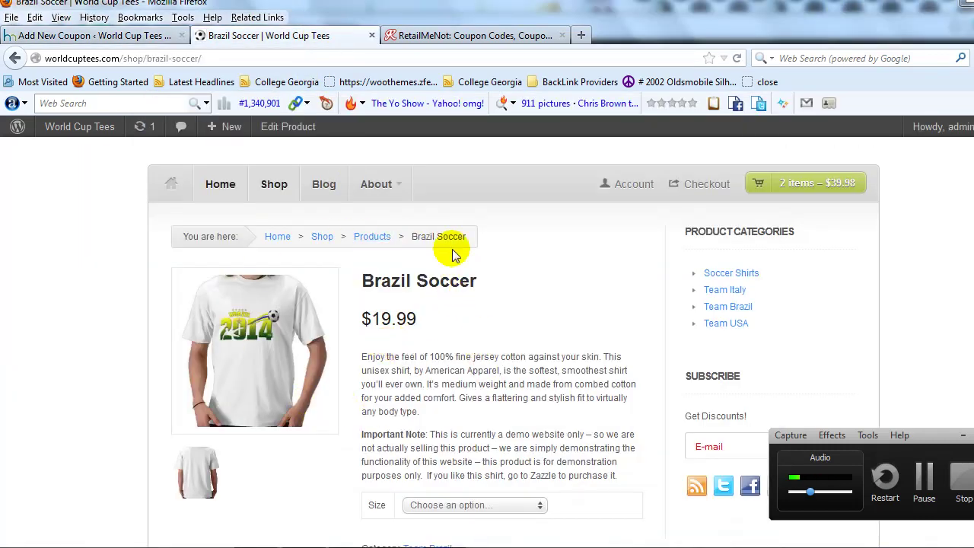
pyautogui.click(171, 36)
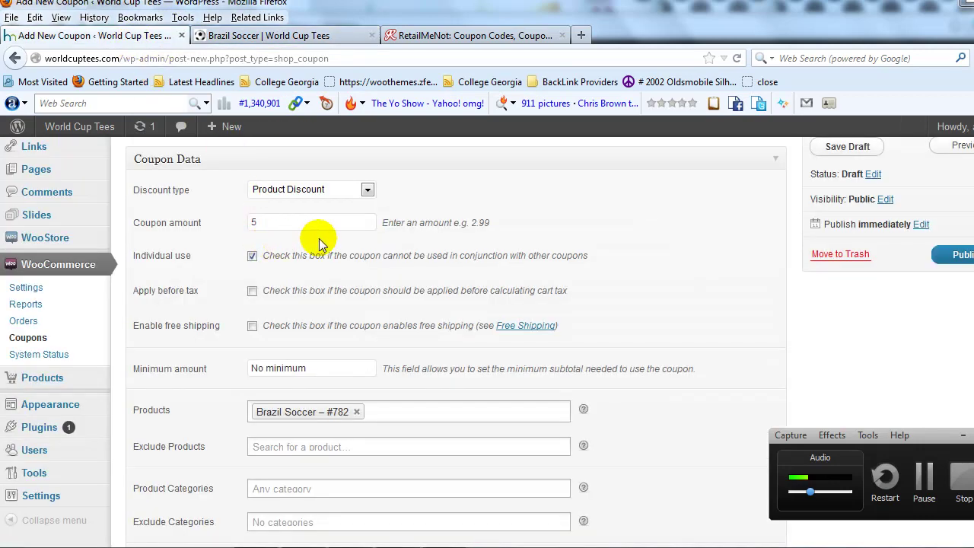
# Copy the Coupon 2 code from the Notepad notes and enter it as the new coupon's code, 5Off
pyautogui.scroll(2, 196, 216)
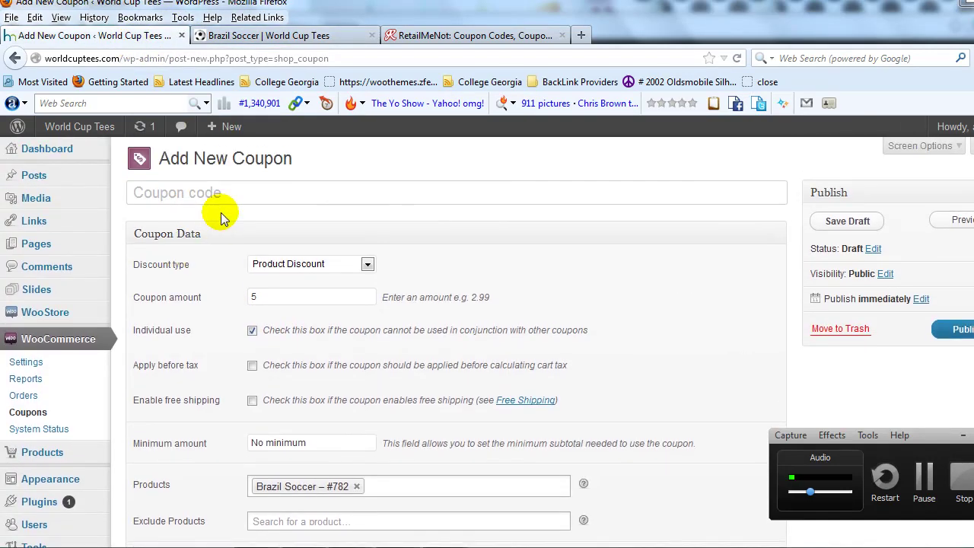
pyautogui.click(254, 197)
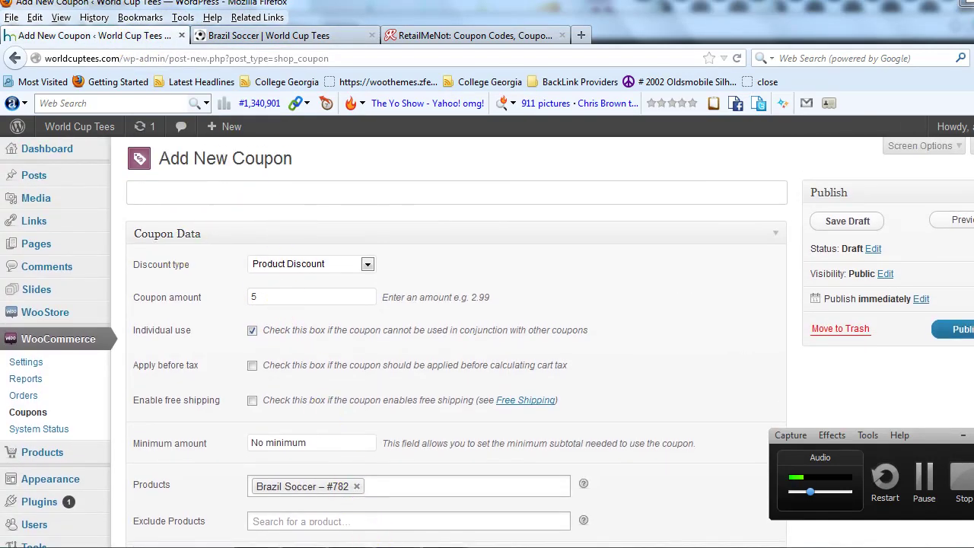
pyautogui.hotkey('alt', 'Tab')
pyautogui.doubleClick(449, 183)
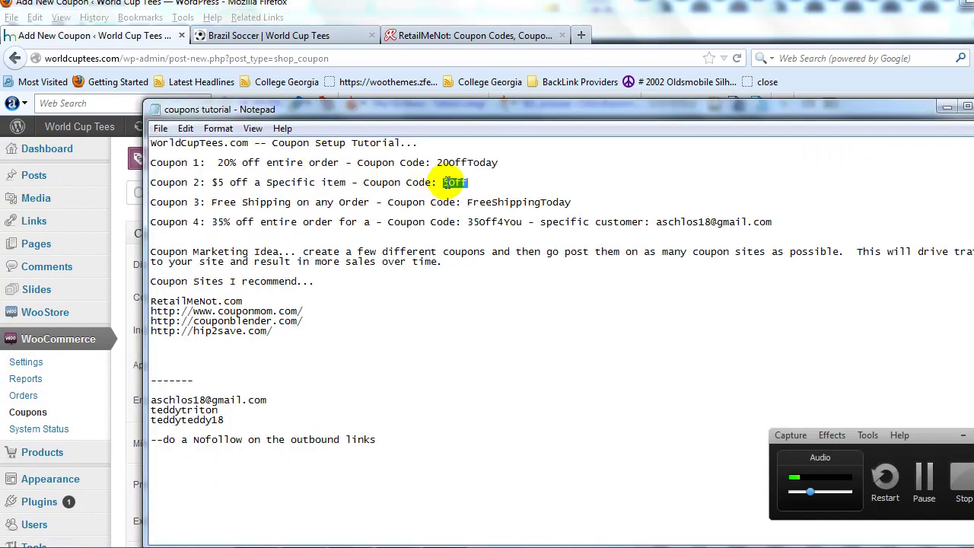
pyautogui.rightClick(450, 183)
pyautogui.click(475, 230)
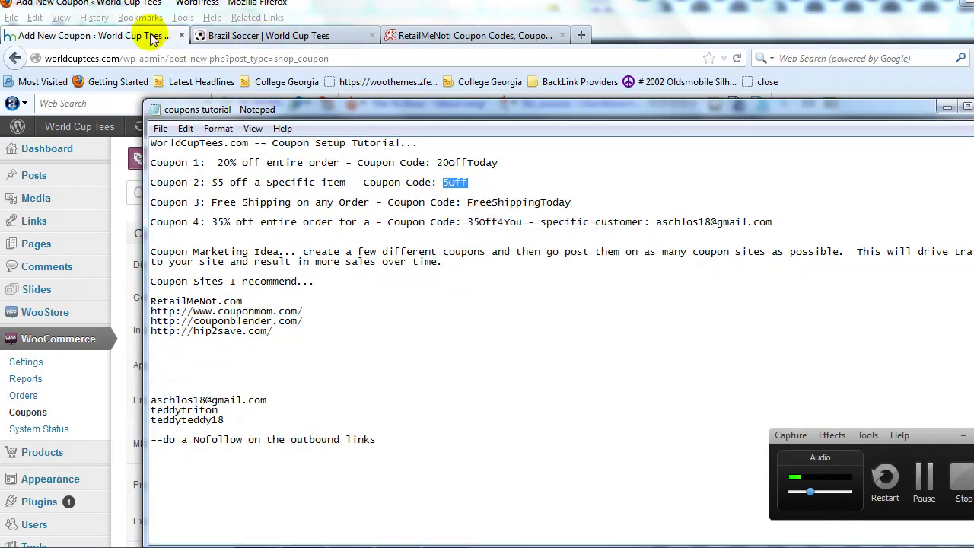
pyautogui.click(150, 35)
pyautogui.rightClick(296, 194)
pyautogui.click(333, 258)
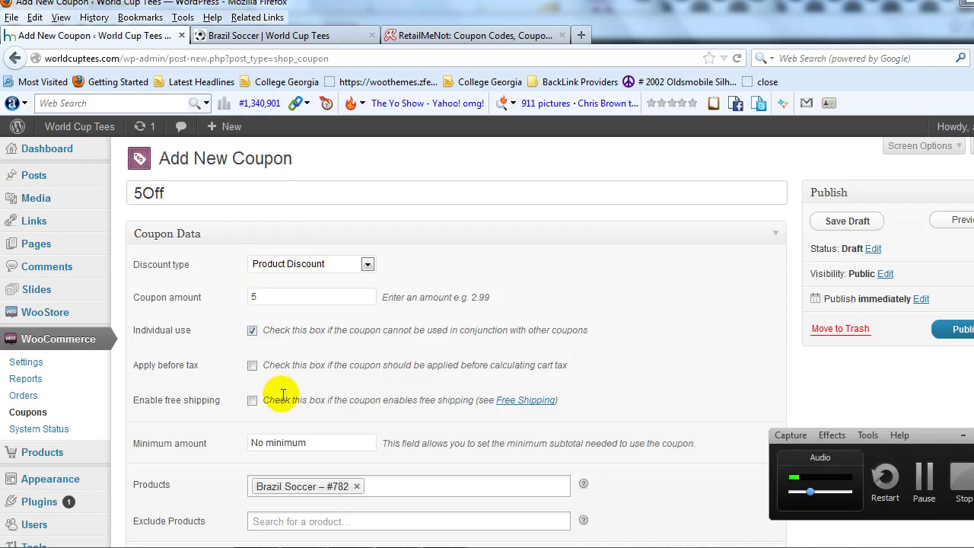
# Review the 5Off coupon's product restriction and expiry date, and publish the coupon
pyautogui.scroll(-5, 278, 398)
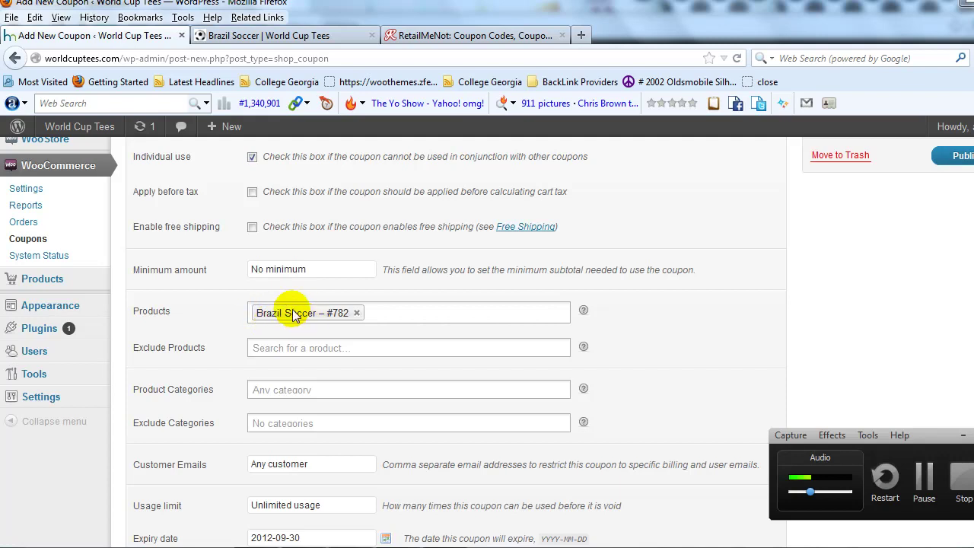
pyautogui.scroll(-2, 254, 361)
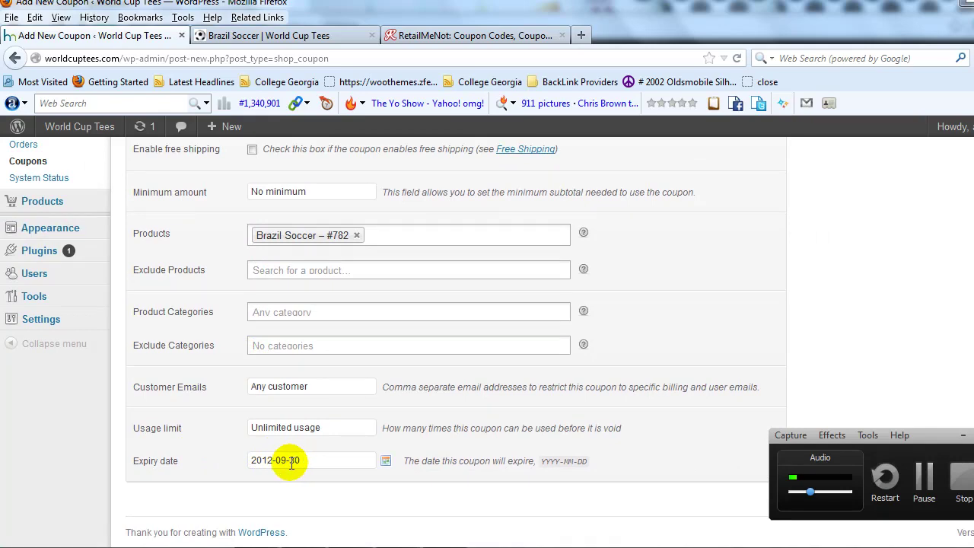
pyautogui.scroll(5, 312, 456)
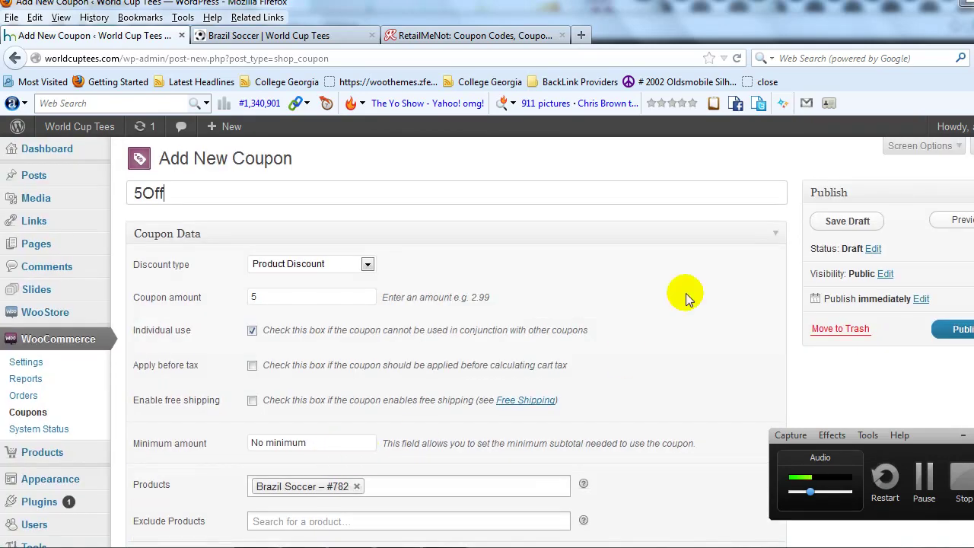
pyautogui.click(957, 332)
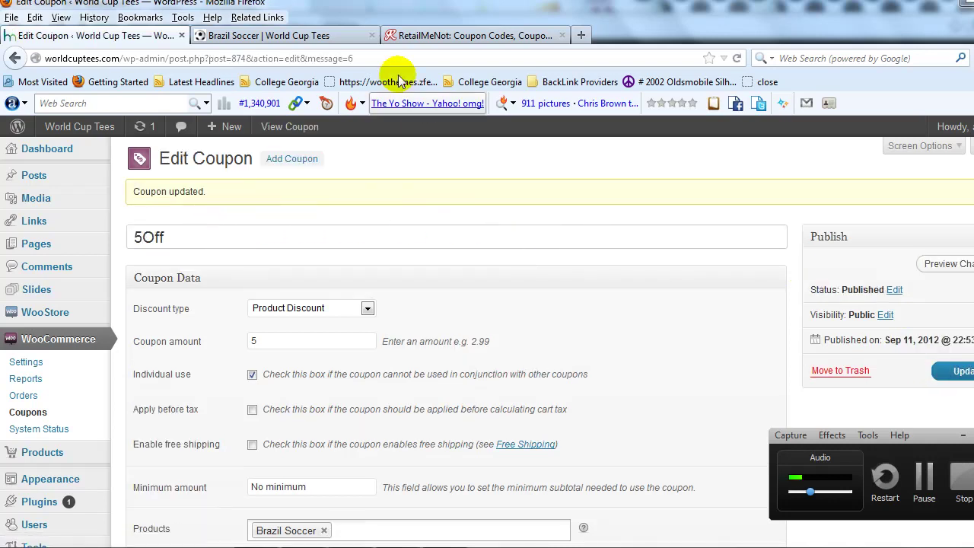
# Switch to the storefront, open the cart and remove the Brazil Soccer item from it
pyautogui.click(330, 36)
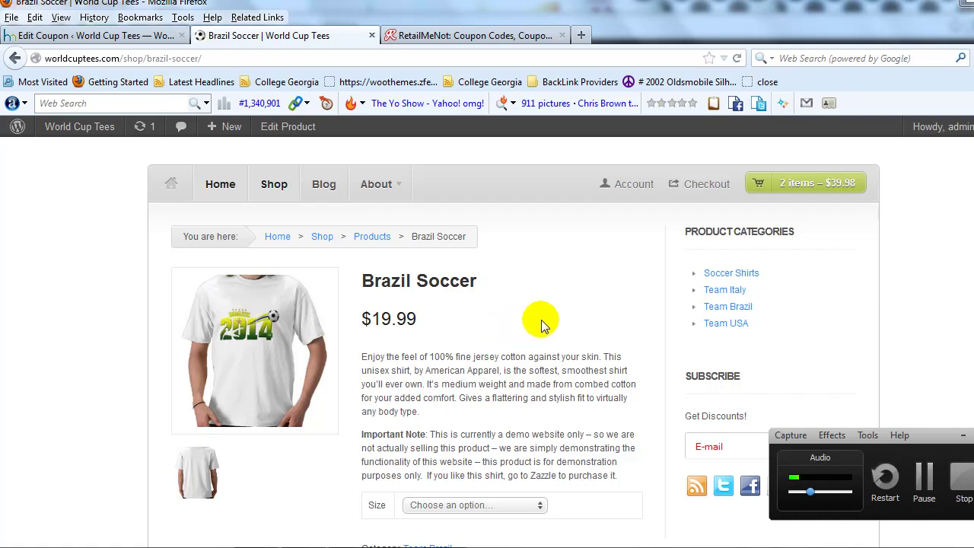
pyautogui.click(781, 196)
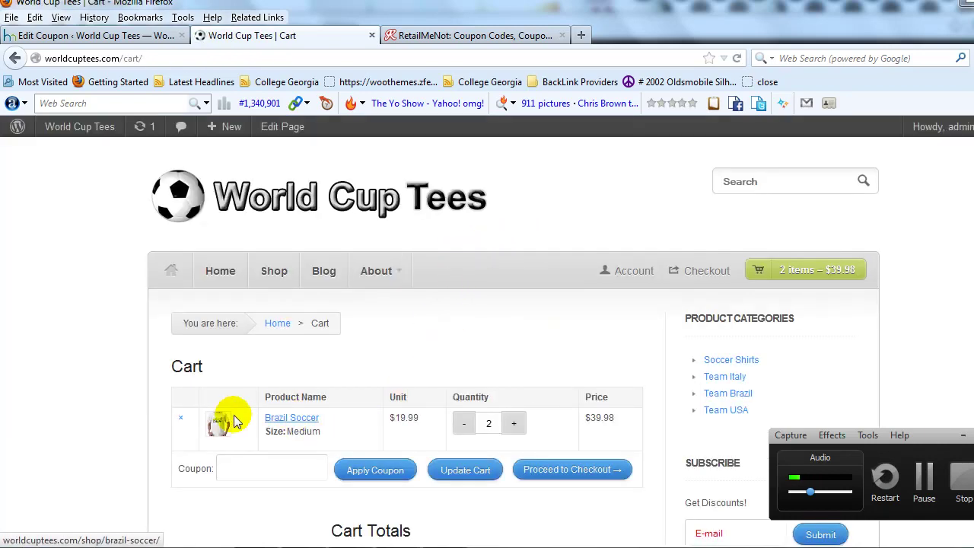
pyautogui.click(182, 418)
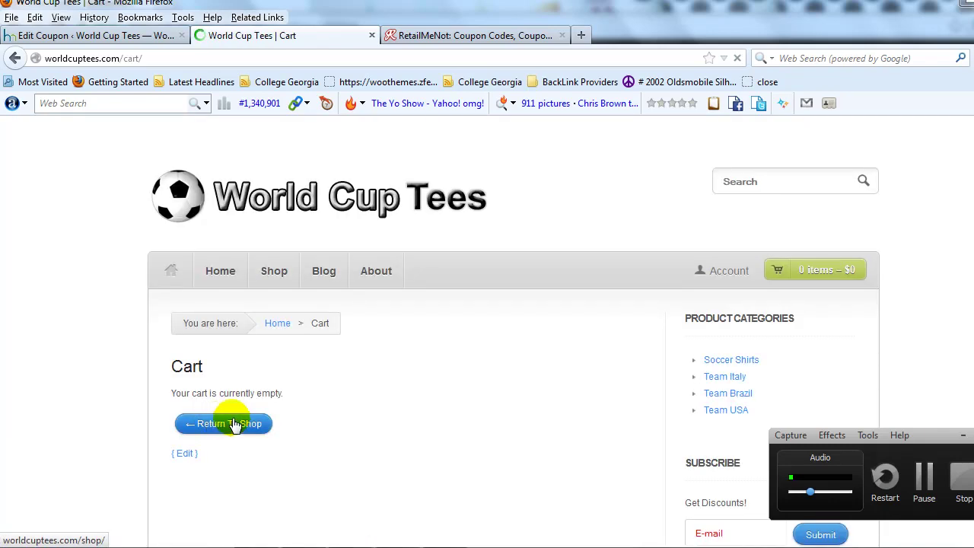
# Return to the shop from the empty cart and open the Brazil Soccer shirt's product page
pyautogui.click(245, 430)
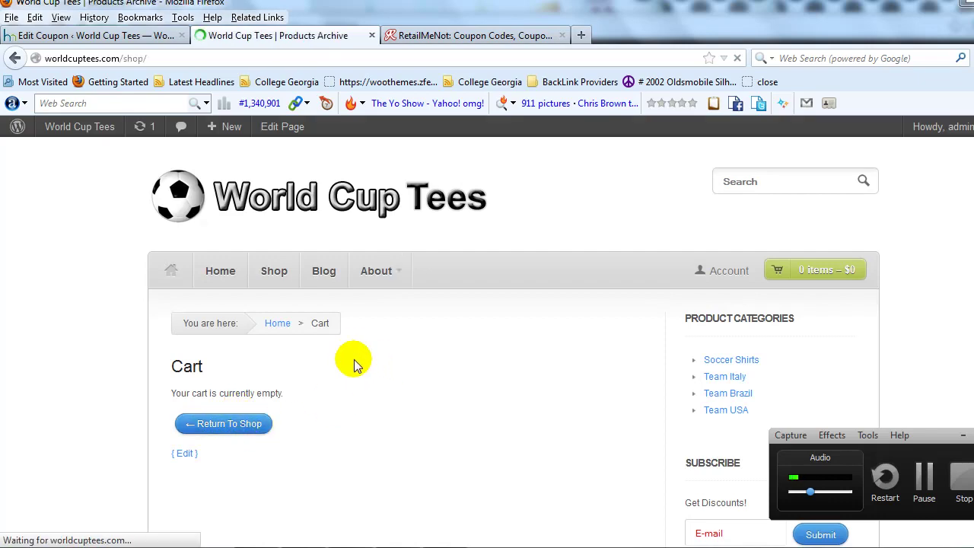
pyautogui.scroll(-3, 333, 292)
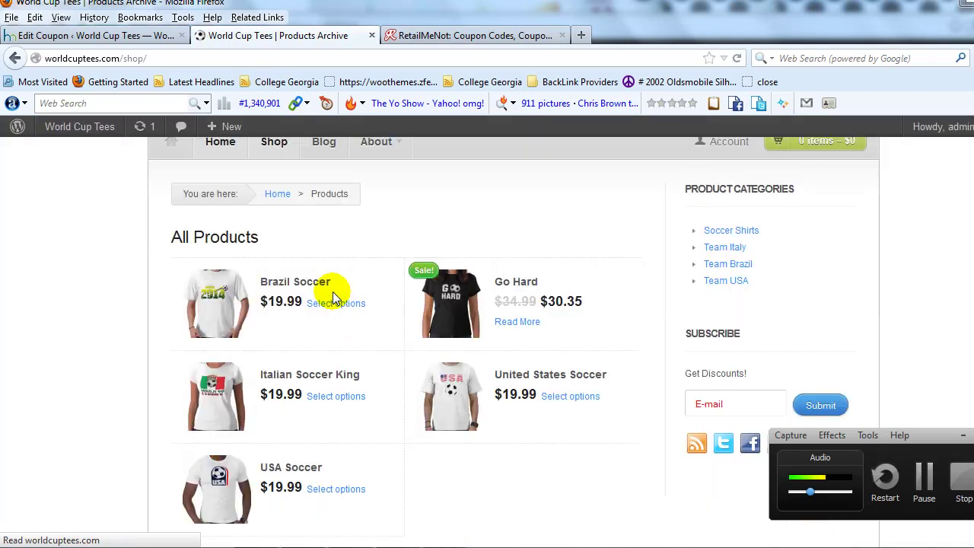
pyautogui.scroll(-1, 332, 291)
pyautogui.click(243, 251)
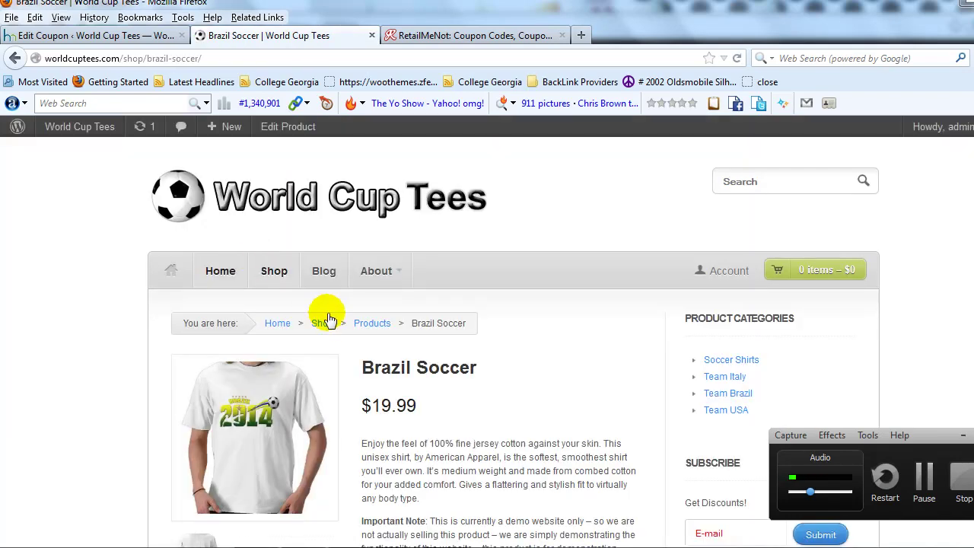
# Choose size Medium for the Brazil Soccer shirt and add one to the cart
pyautogui.scroll(-4, 375, 342)
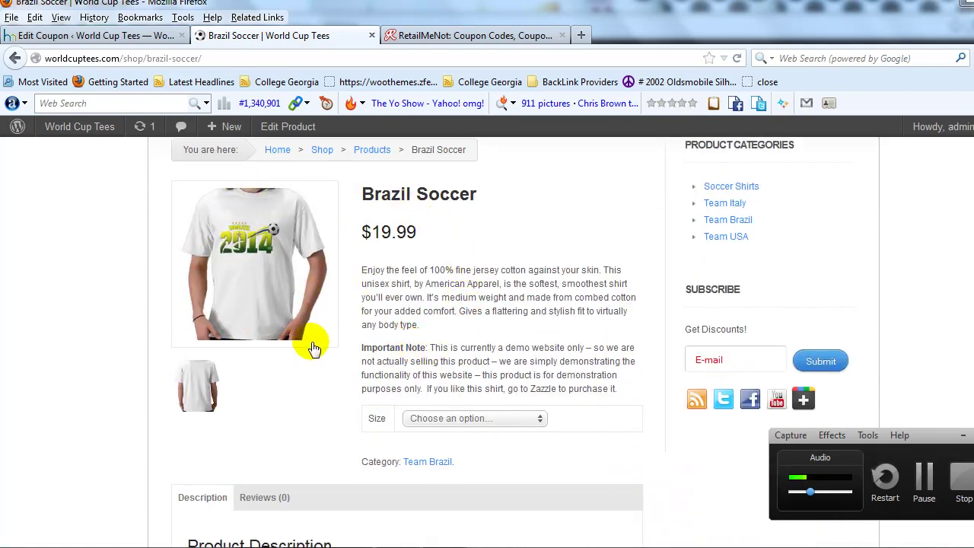
pyautogui.click(432, 429)
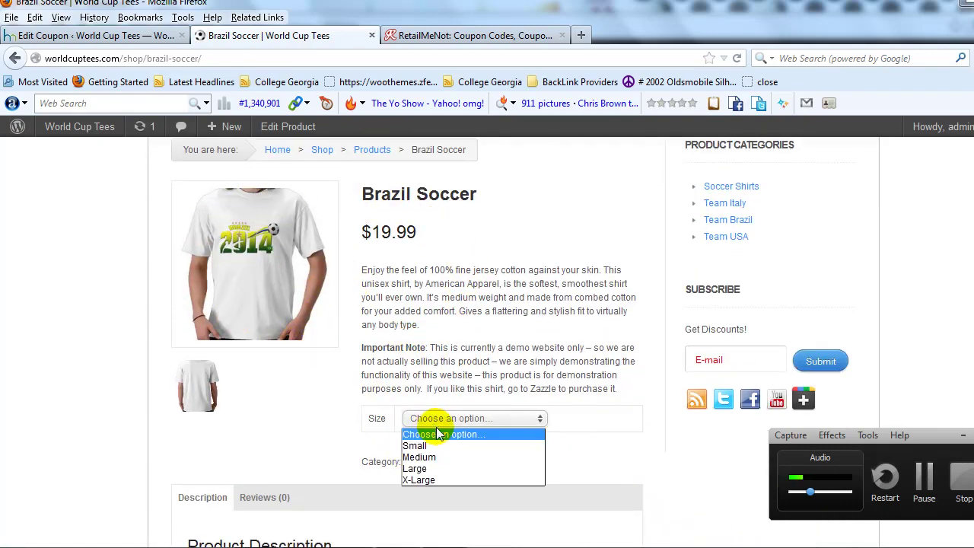
pyautogui.click(448, 457)
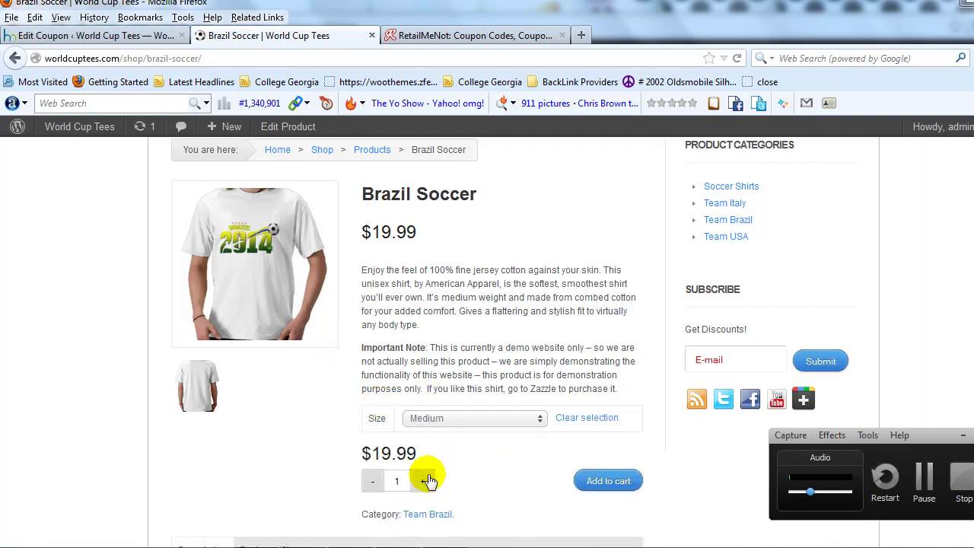
pyautogui.click(589, 481)
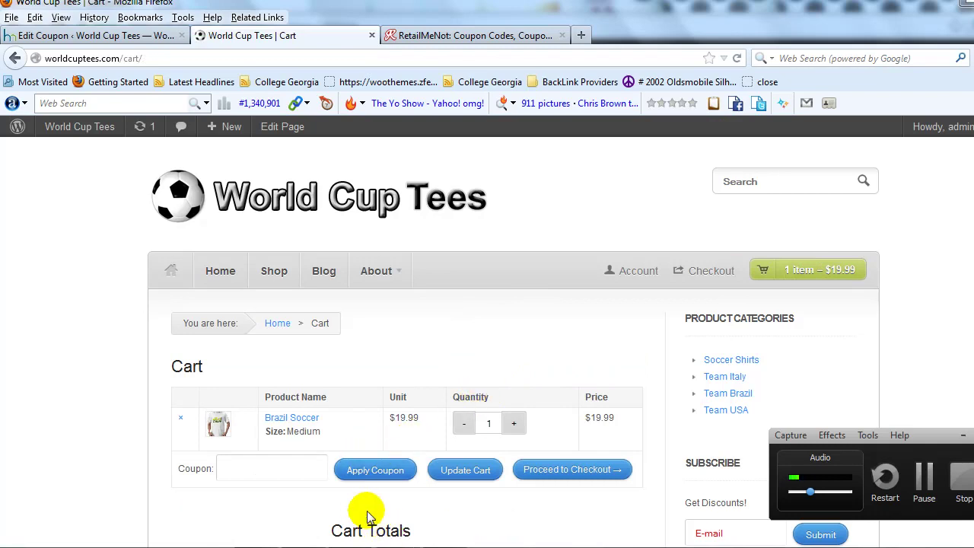
# Paste the code 5Off into the cart's coupon field and apply it
pyautogui.rightClick(296, 467)
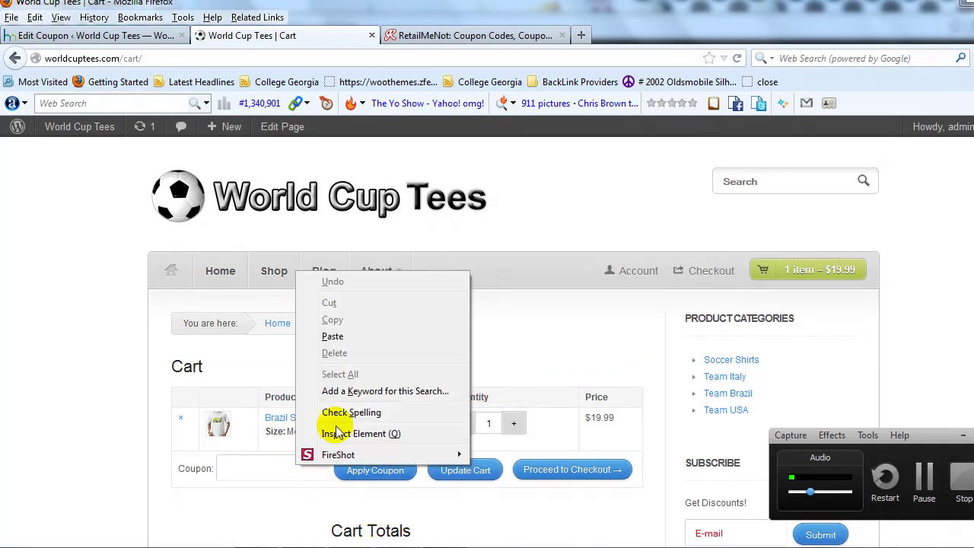
pyautogui.click(366, 337)
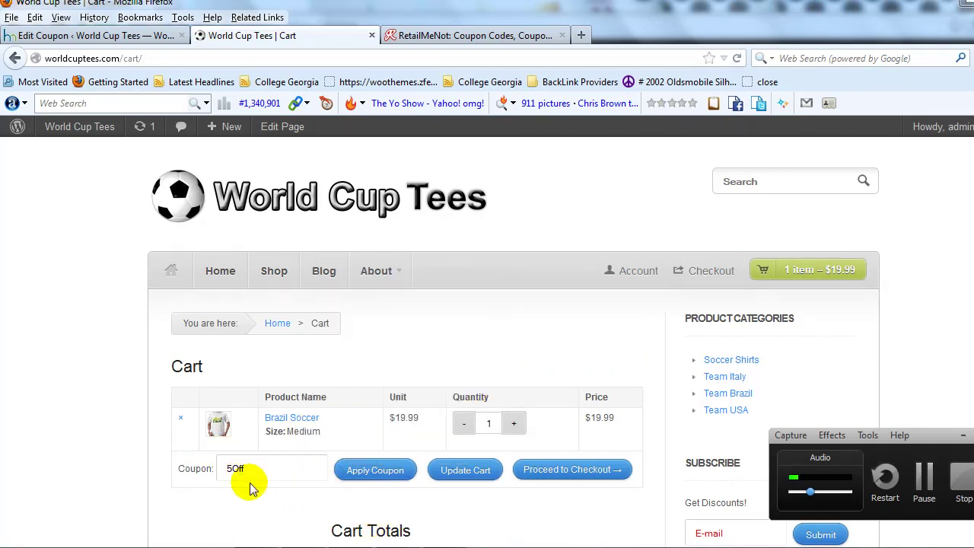
pyautogui.click(352, 477)
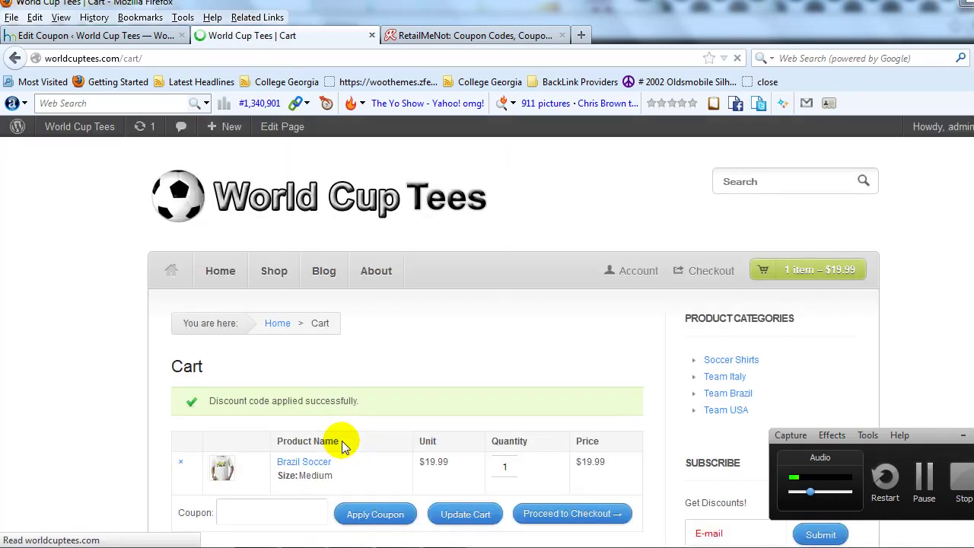
# Check the coupon message and the order discount and total in the cart totals
pyautogui.moveTo(197, 403); pyautogui.dragTo(349, 402)
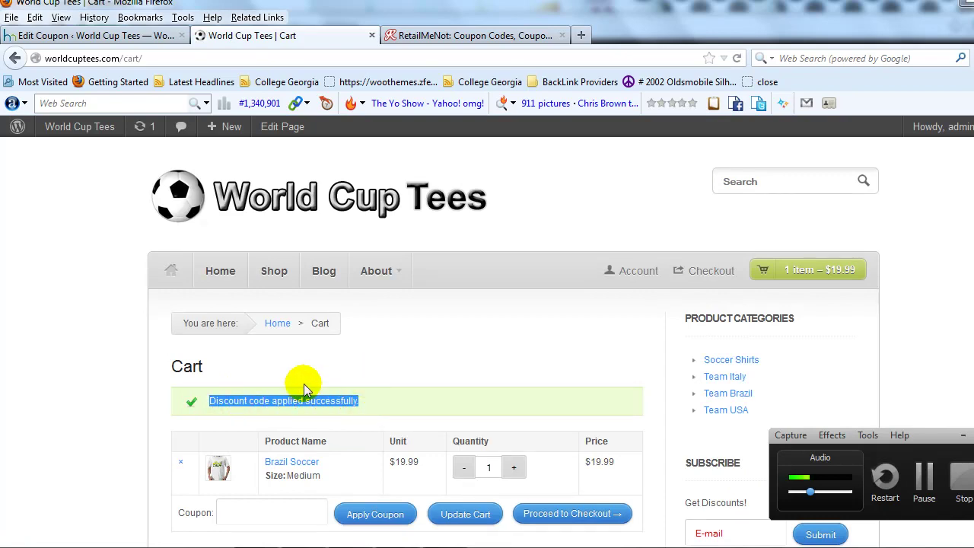
pyautogui.scroll(-4, 304, 384)
pyautogui.scroll(-2, 303, 388)
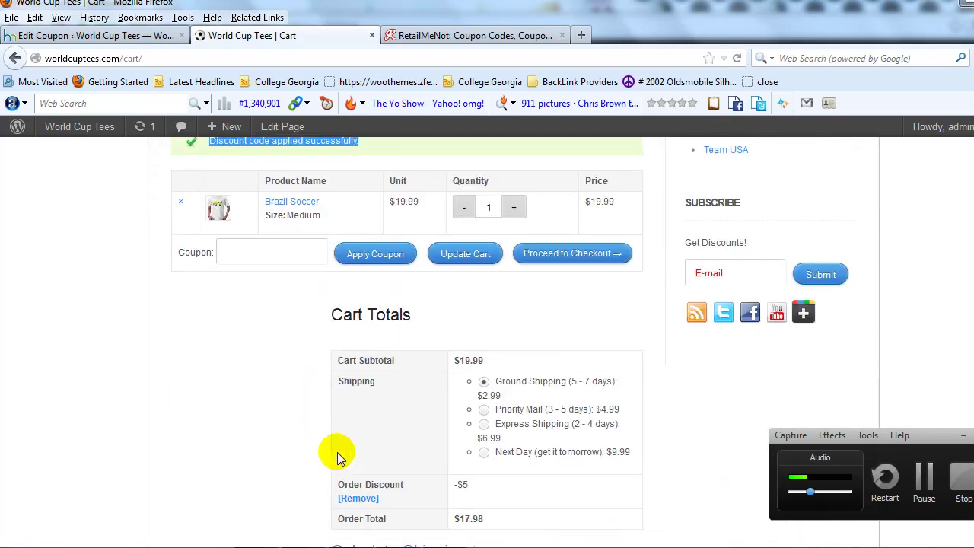
pyautogui.scroll(-2, 508, 496)
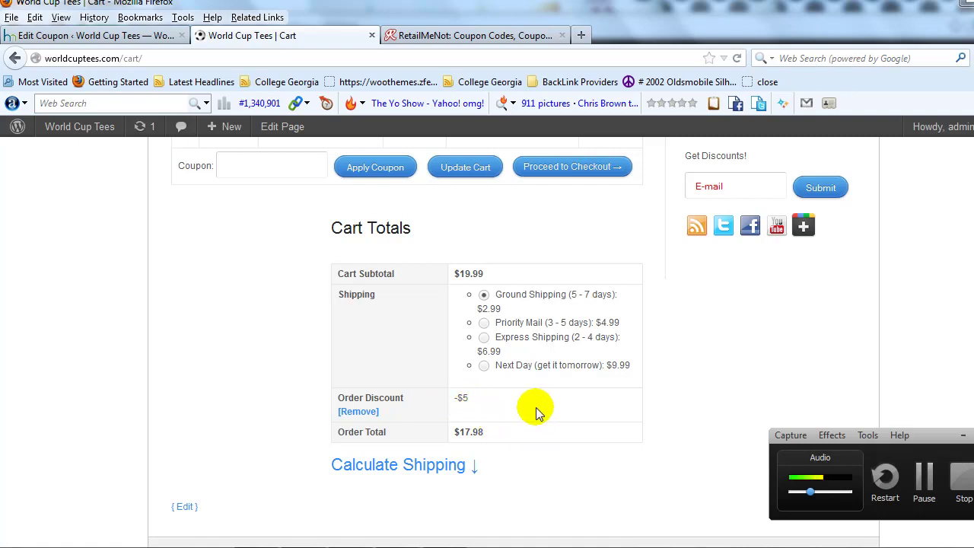
pyautogui.scroll(5, 413, 516)
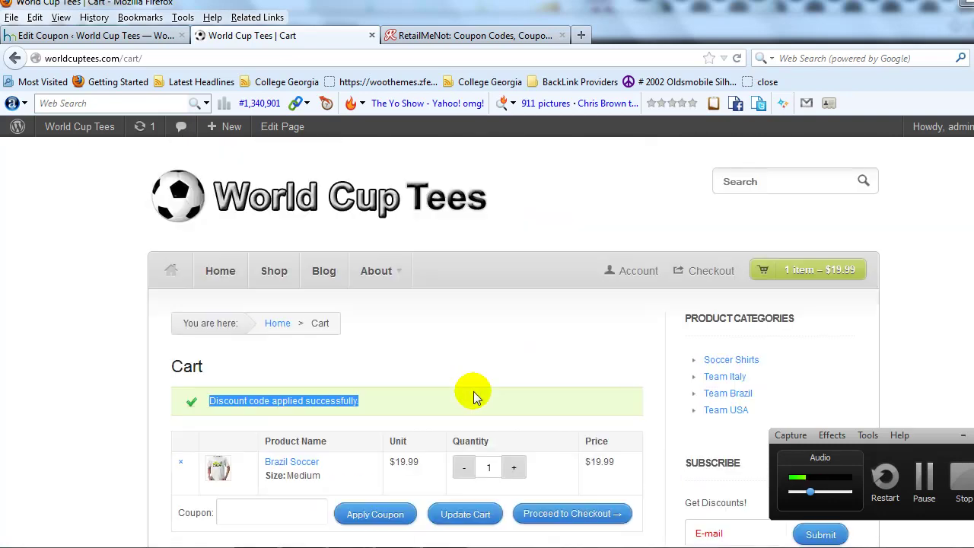
pyautogui.scroll(-2, 460, 397)
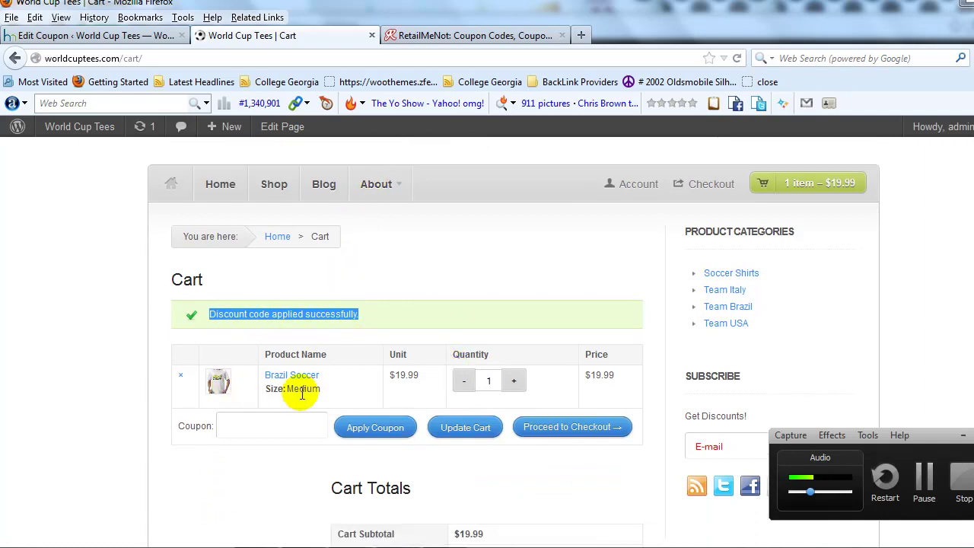
# Switch to the Notepad coupon notes and review the Coupon 3 entry, free shipping on any order with code FreeShippingToday
pyautogui.hotkey('alt', 'Tab')
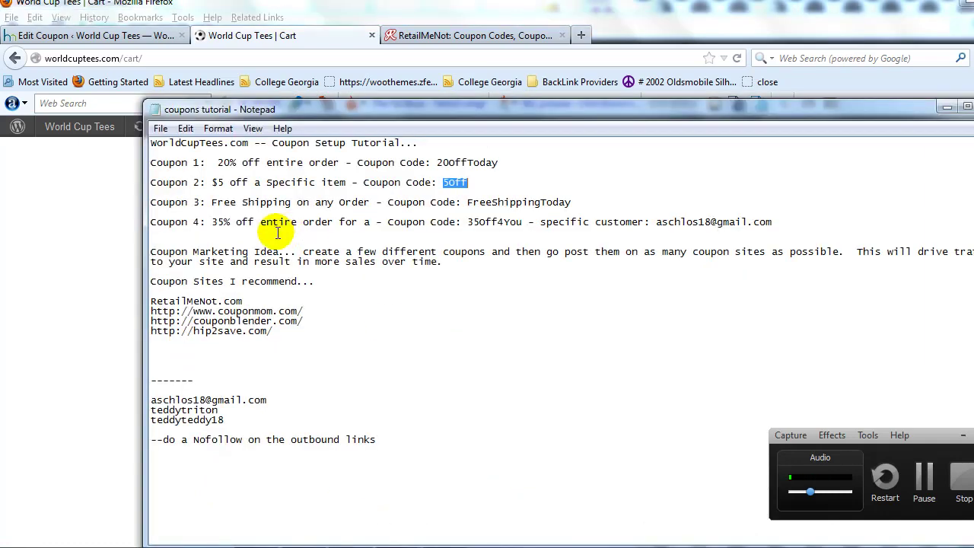
pyautogui.click(318, 189)
pyautogui.moveTo(172, 200); pyautogui.dragTo(367, 201)
pyautogui.click(257, 196)
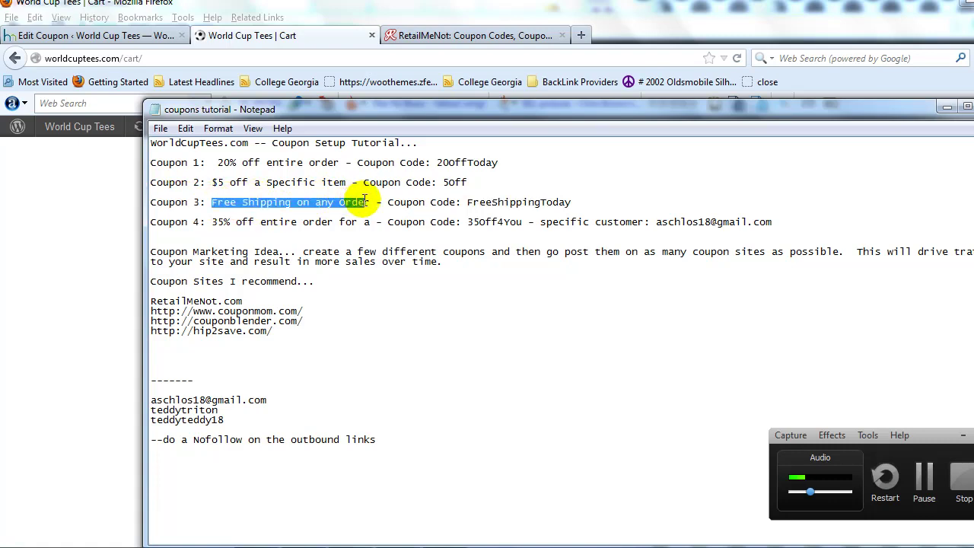
pyautogui.click(374, 200)
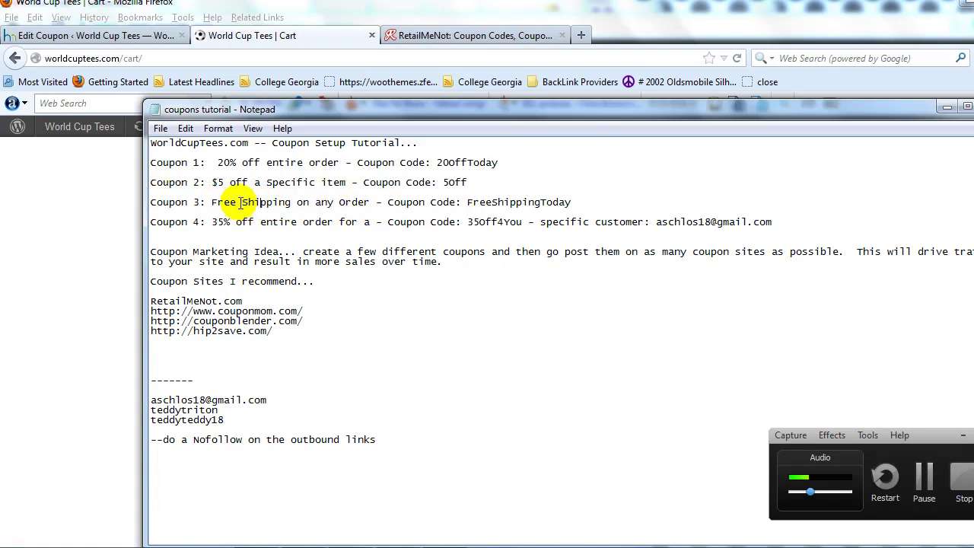
pyautogui.moveTo(216, 198)
pyautogui.mouseDown()
pyautogui.moveTo(376, 202)
pyautogui.moveTo(214, 204)
pyautogui.mouseUp()
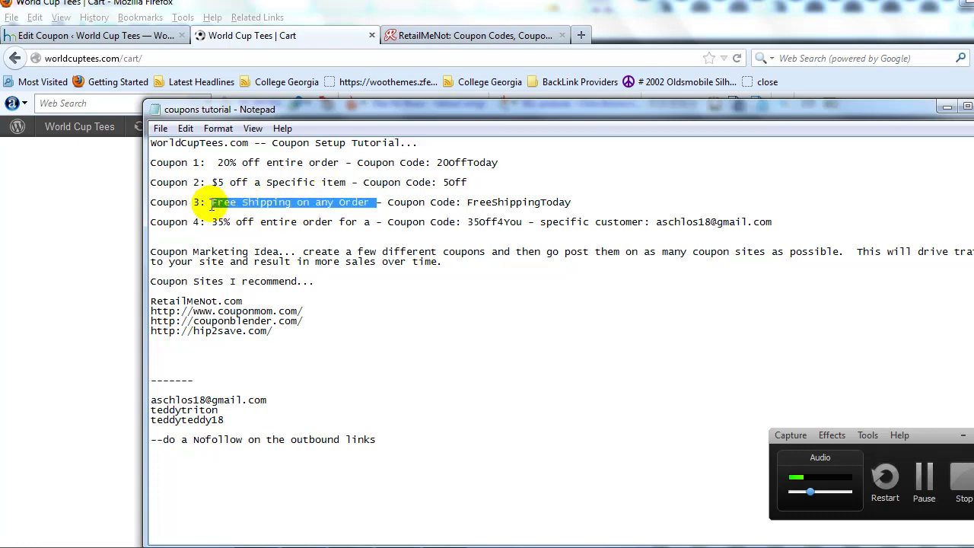
pyautogui.click(483, 207)
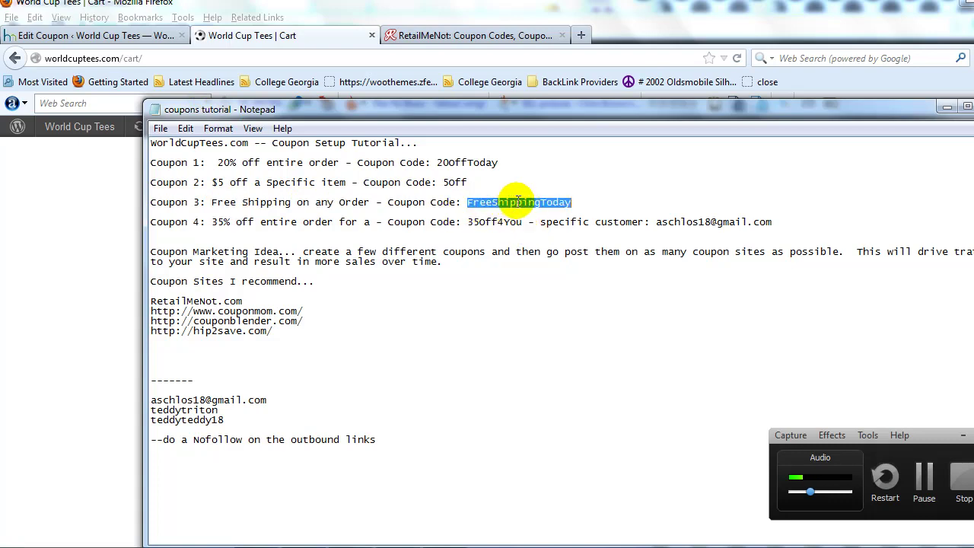
pyautogui.click(511, 203)
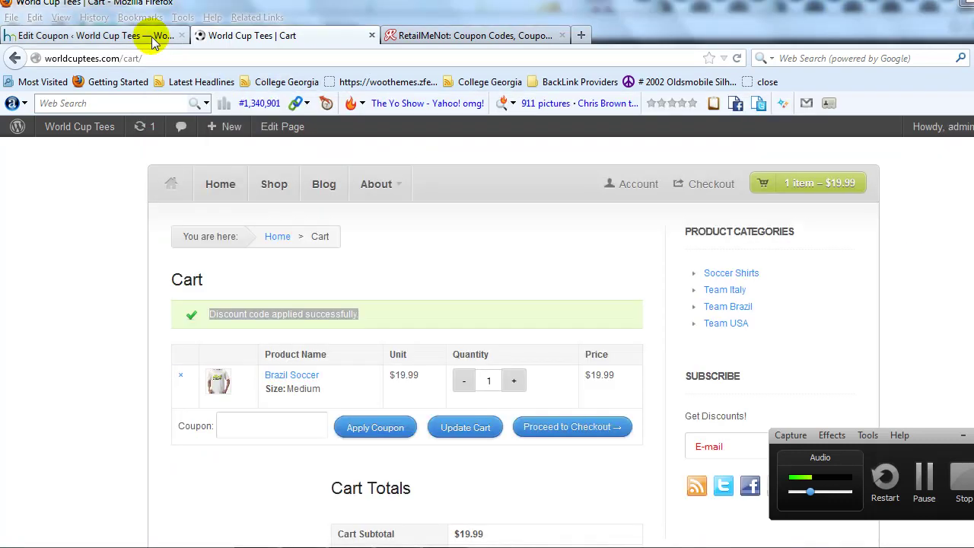
# Return to the coupon admin page and start a new coupon with the Cart Discount type and free shipping enabled
pyautogui.click(163, 36)
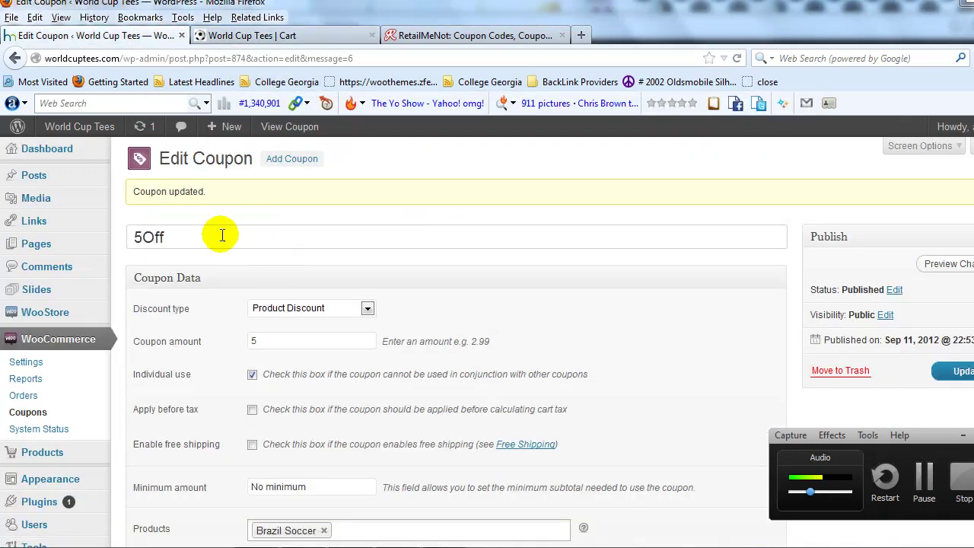
pyautogui.click(304, 160)
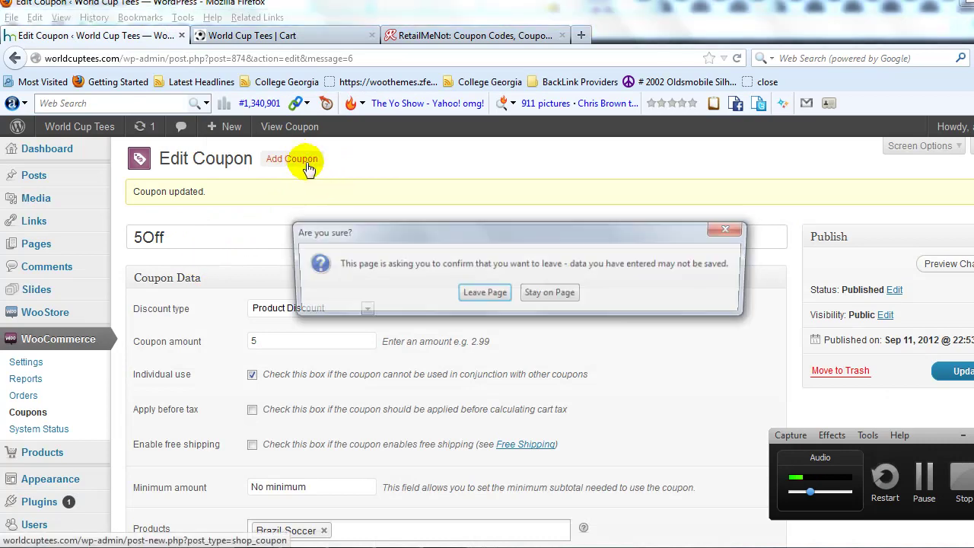
pyautogui.click(483, 293)
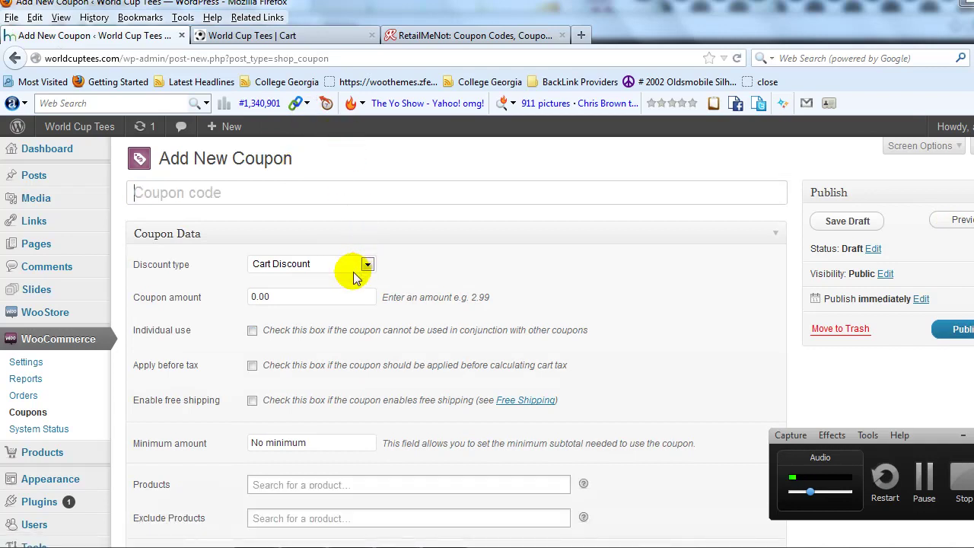
pyautogui.click(350, 266)
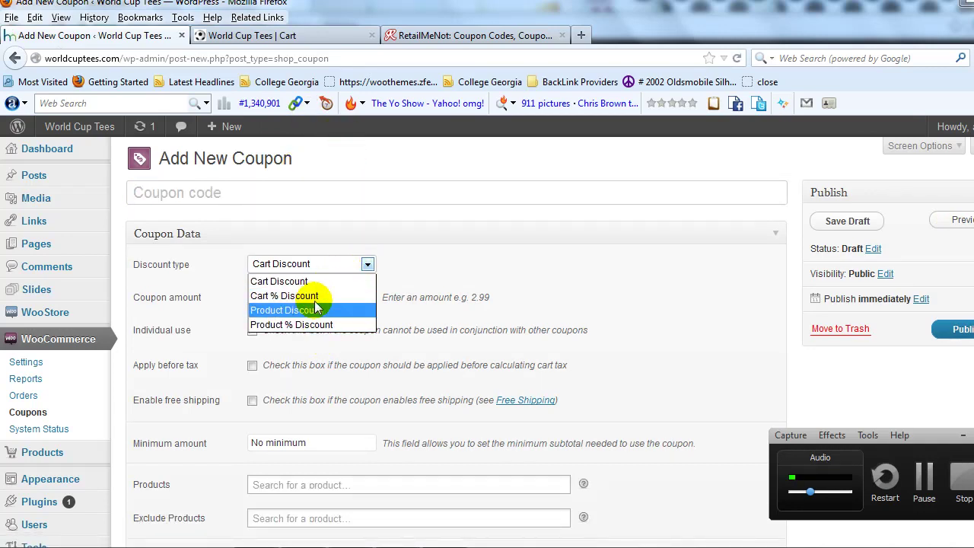
pyautogui.click(323, 282)
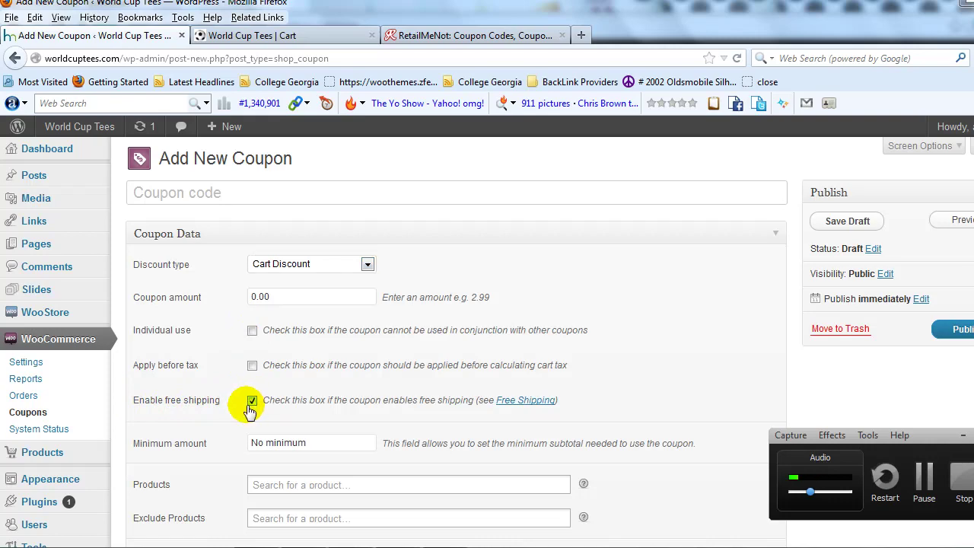
# Set the new coupon's expiry date to 2012-09-30
pyautogui.scroll(-5, 330, 399)
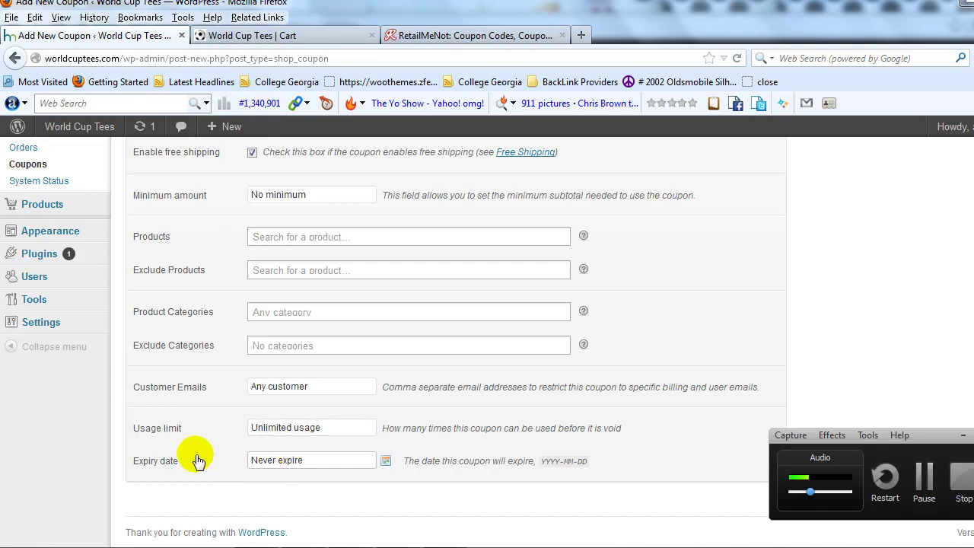
pyautogui.click(386, 462)
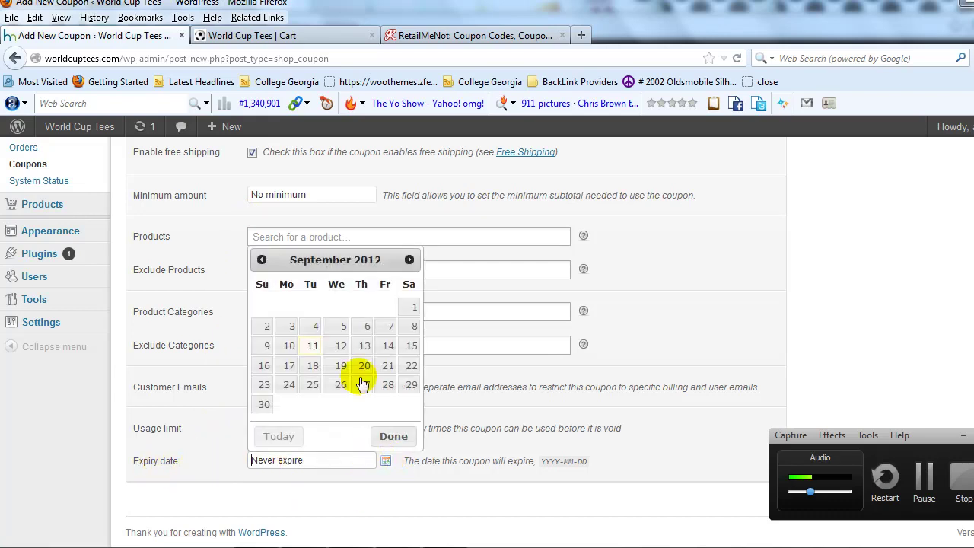
pyautogui.click(266, 405)
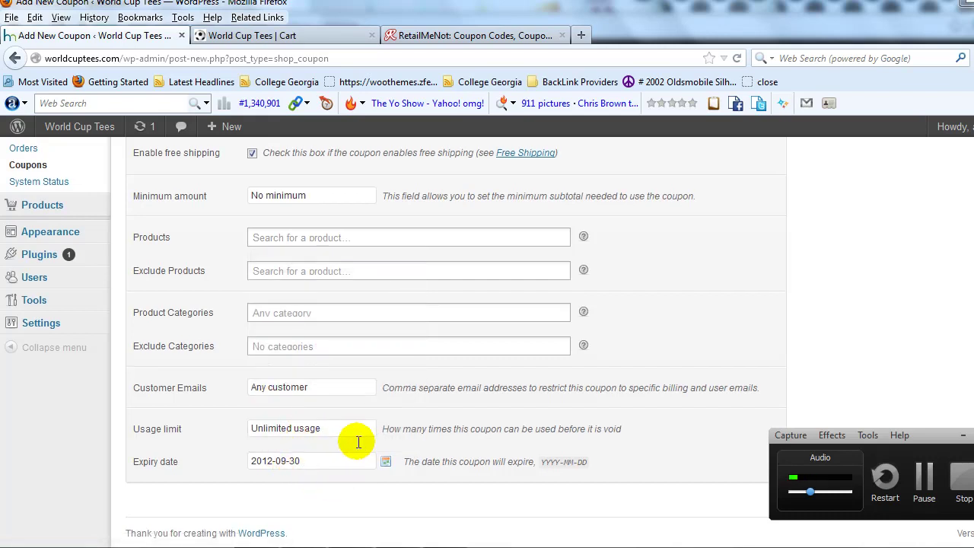
# Copy the Coupon 3 code from the Notepad notes and enter it as the new coupon's code, FreeShippingToday
pyautogui.scroll(5, 357, 449)
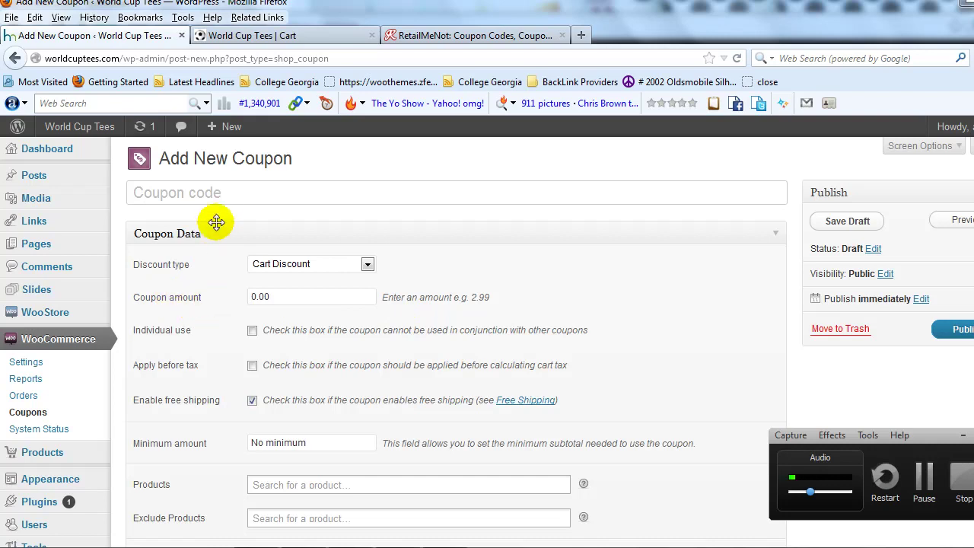
pyautogui.click(230, 192)
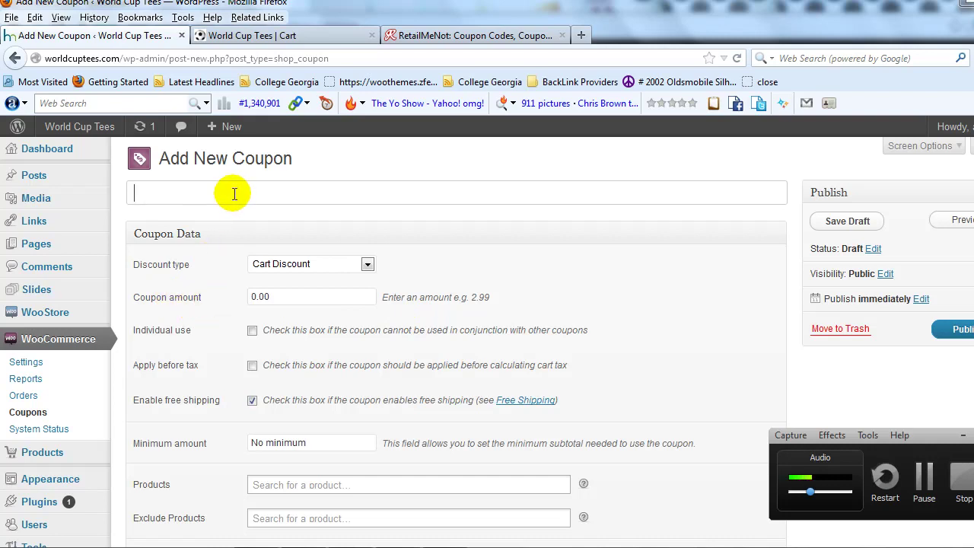
pyautogui.click(430, 545)
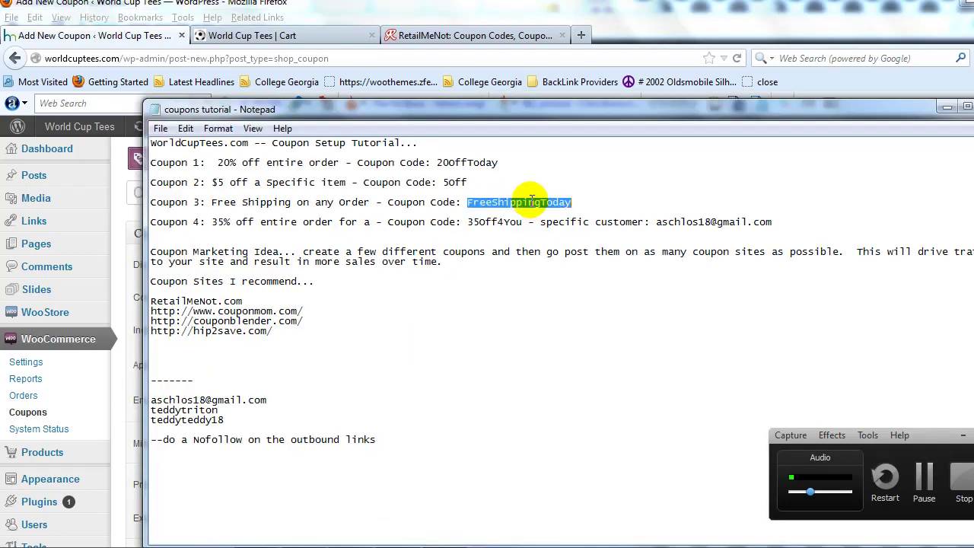
pyautogui.rightClick(531, 200)
pyautogui.click(597, 250)
pyautogui.click(134, 35)
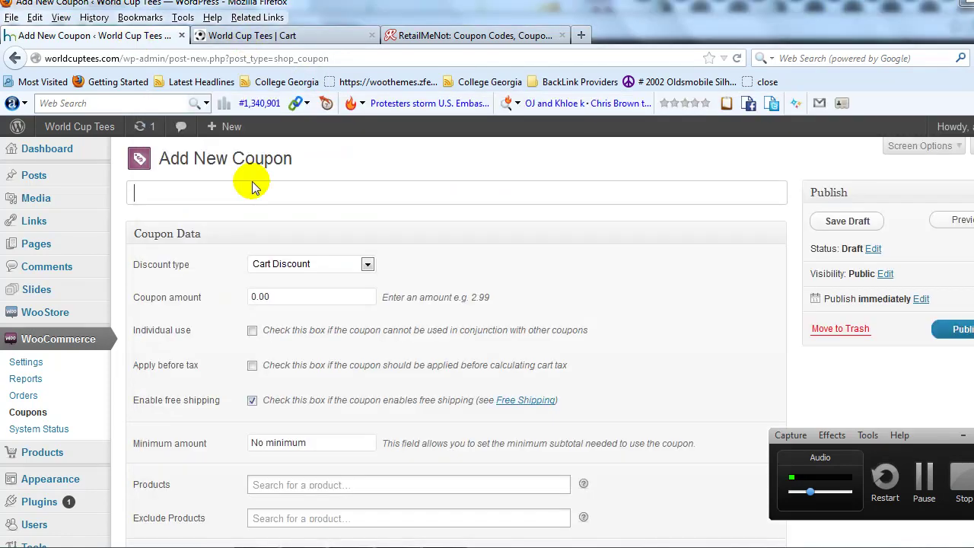
pyautogui.rightClick(262, 197)
pyautogui.click(301, 255)
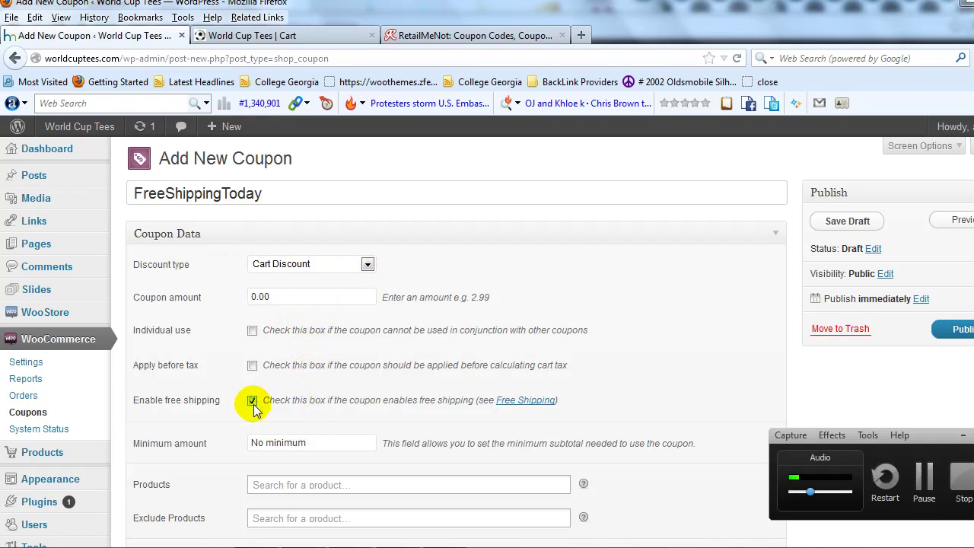
# Review the FreeShippingToday coupon's restrictions and expiry date, and publish the coupon
pyautogui.scroll(-5, 251, 407)
pyautogui.scroll(2, 252, 407)
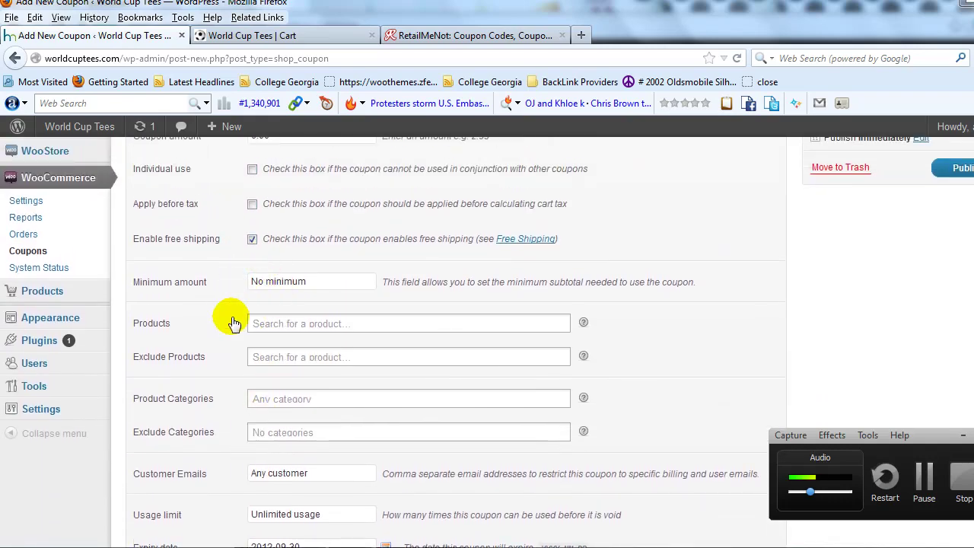
pyautogui.scroll(-2, 228, 323)
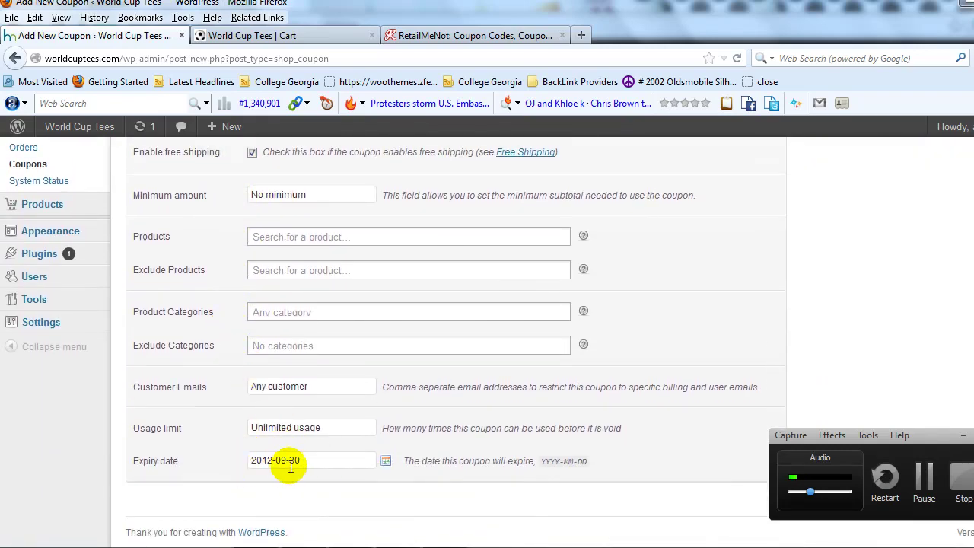
pyautogui.scroll(6, 652, 389)
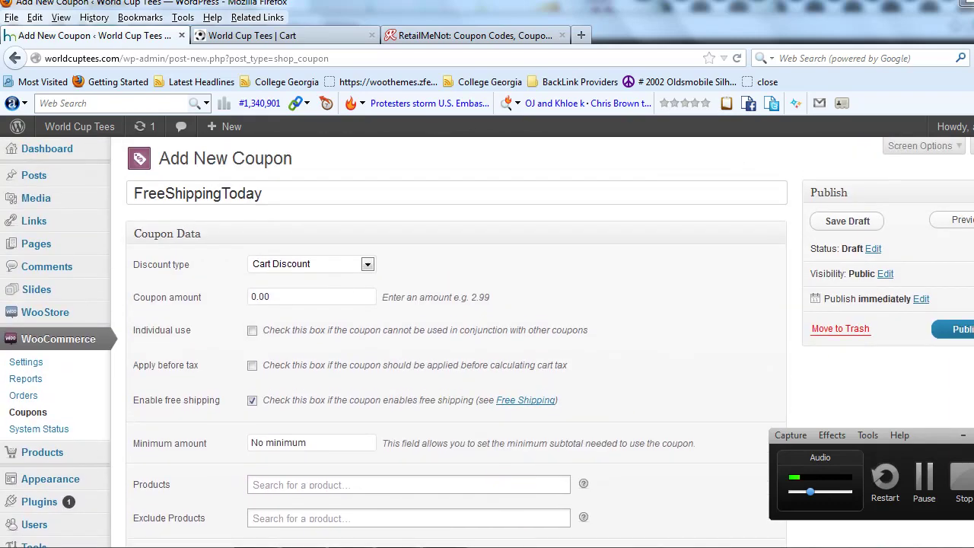
pyautogui.click(957, 330)
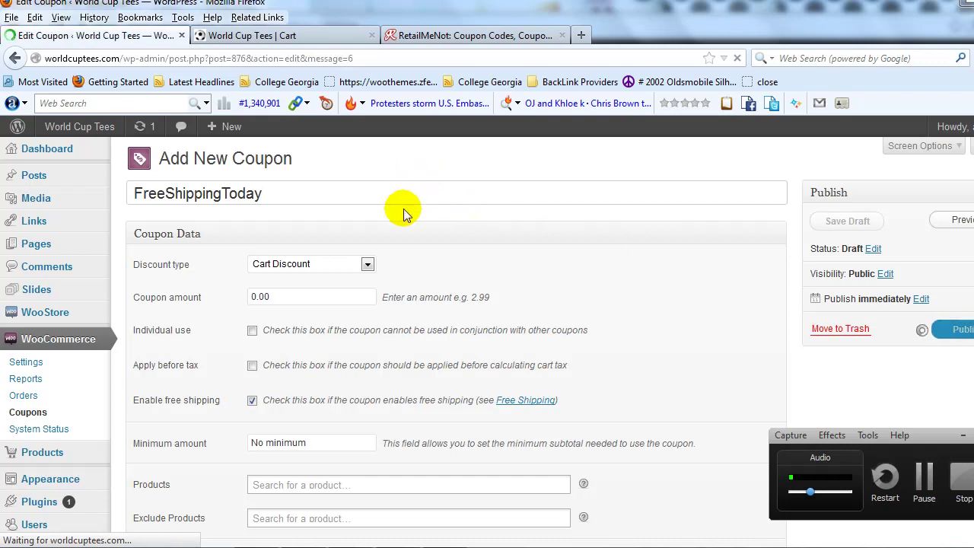
# Switch to the storefront cart, remove the Brazil Soccer shirt and return to the shop's product list
pyautogui.click(321, 38)
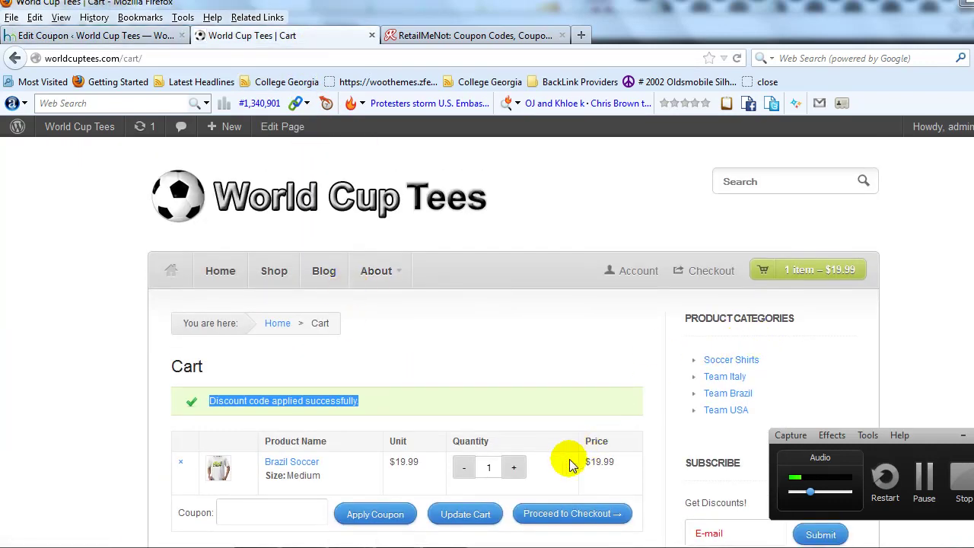
pyautogui.click(182, 462)
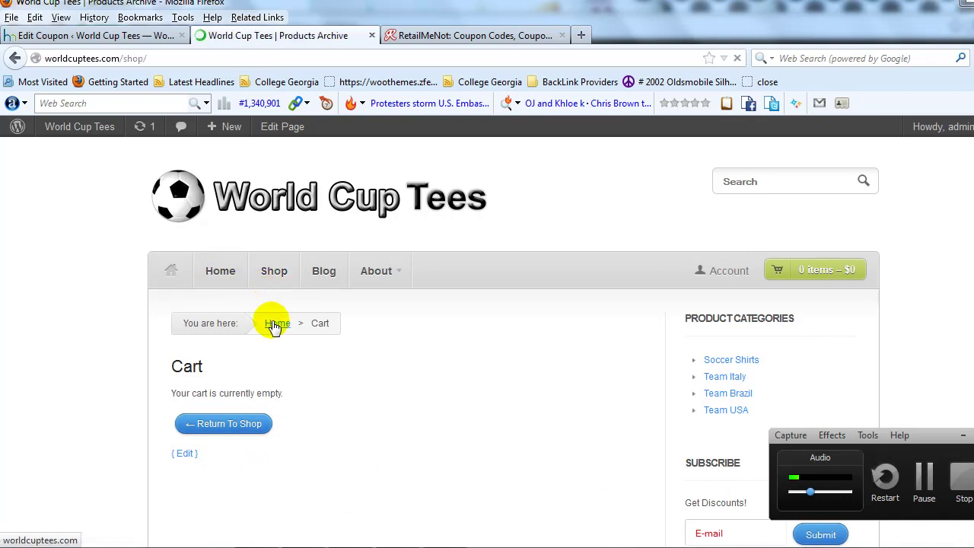
pyautogui.scroll(-2, 445, 455)
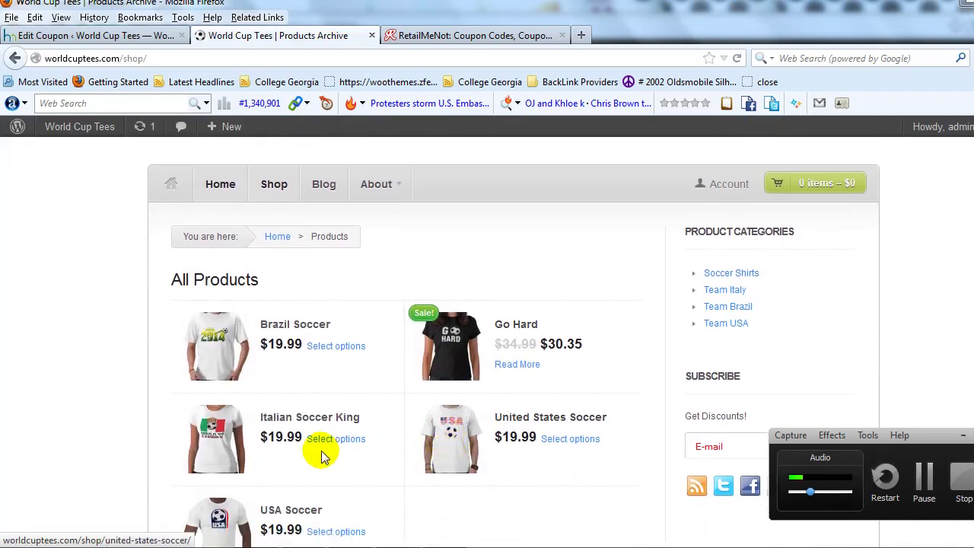
# Add one Italian Soccer King shirt in size Medium to the cart and open the cart
pyautogui.click(242, 441)
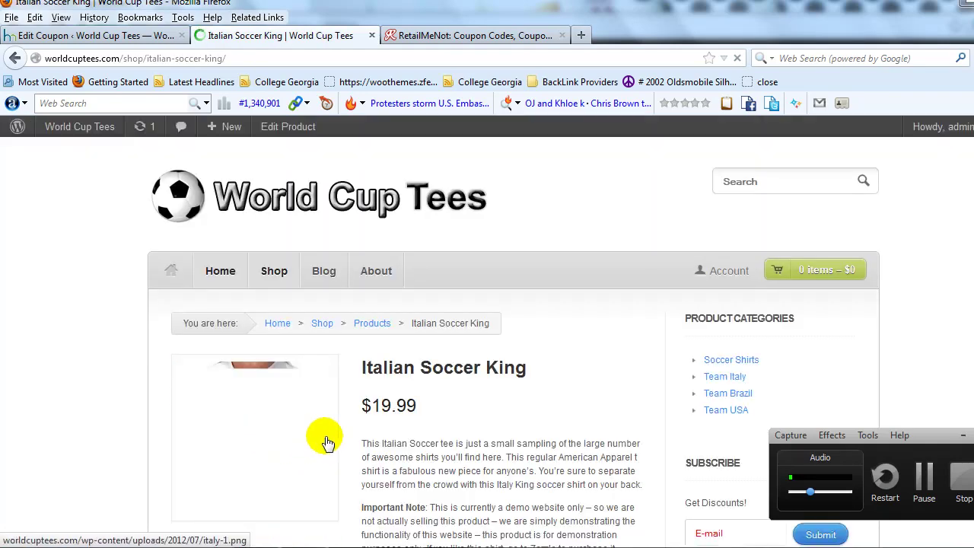
pyautogui.scroll(-2, 340, 442)
pyautogui.click(430, 492)
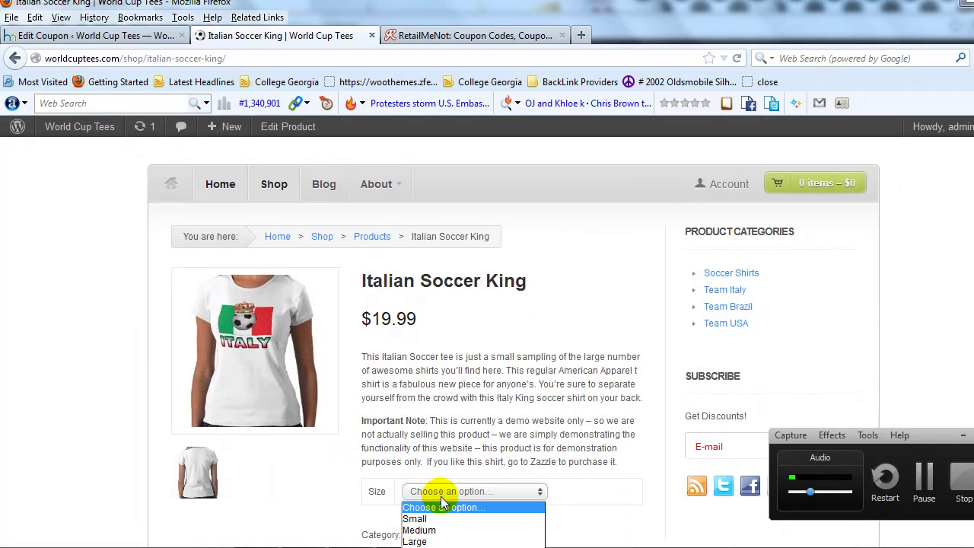
pyautogui.click(427, 528)
pyautogui.scroll(-6, 435, 452)
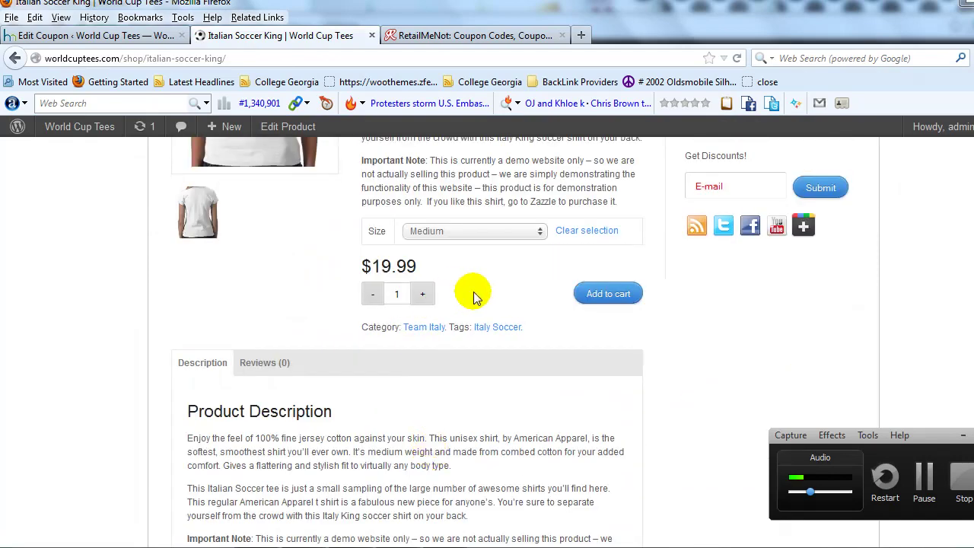
pyautogui.click(600, 295)
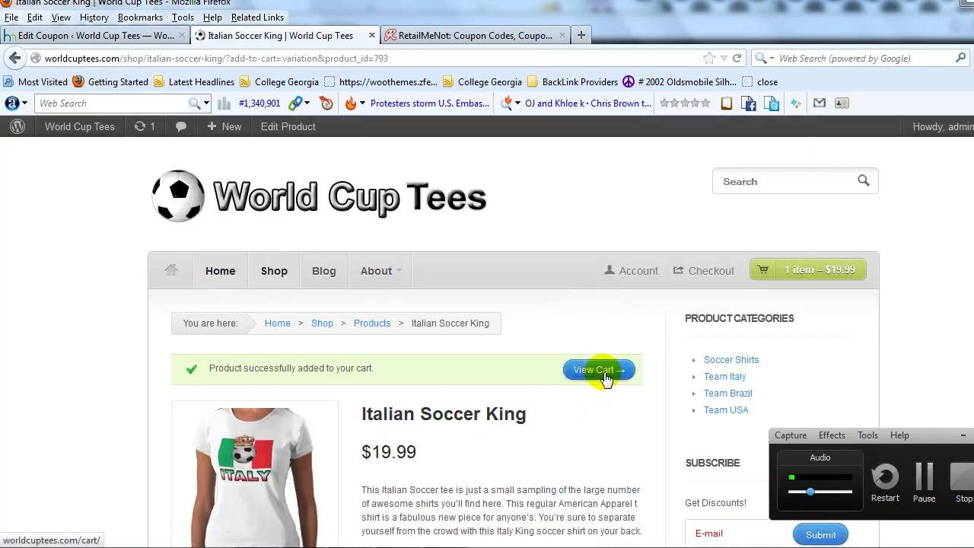
pyautogui.click(611, 369)
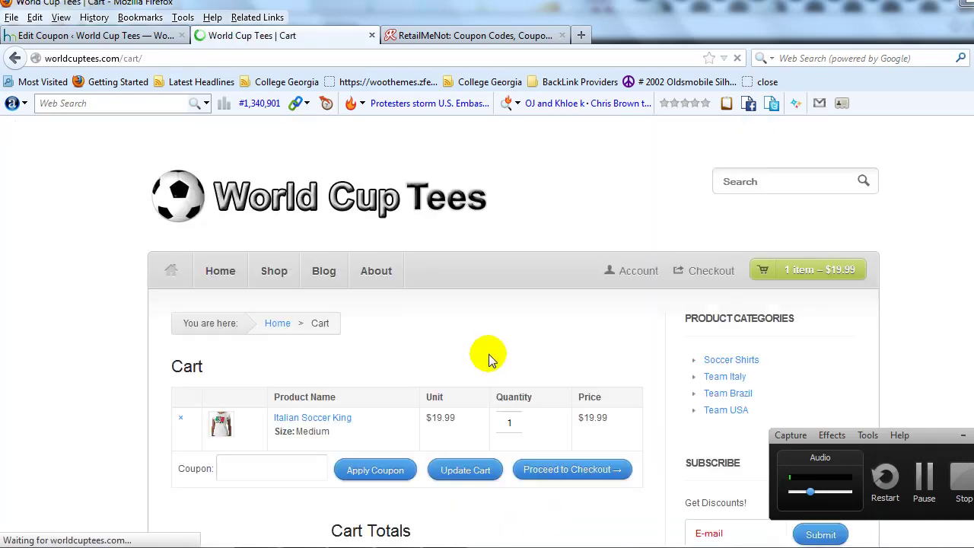
# Apply the copied FreeShippingToday code to the cart and check the shipping options and order total
pyautogui.scroll(-3, 472, 346)
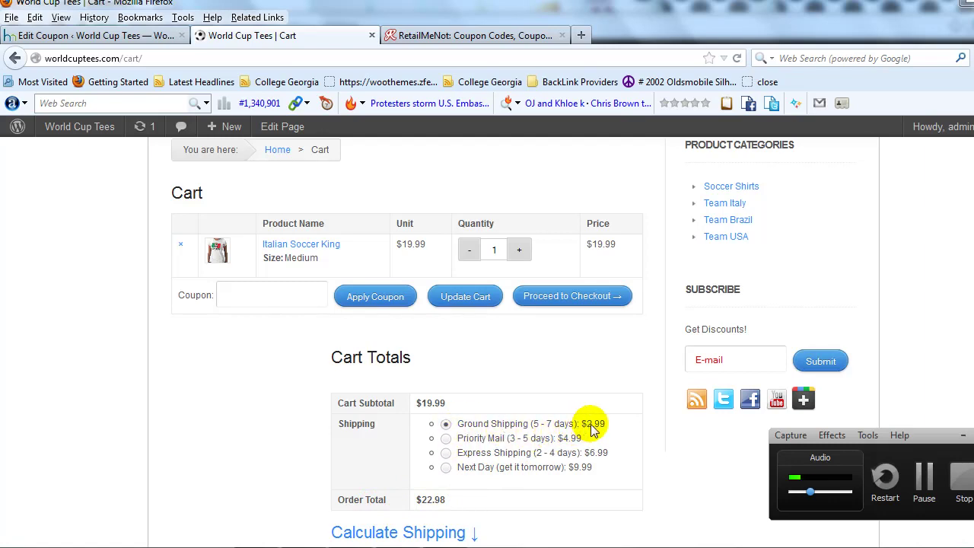
pyautogui.rightClick(300, 294)
pyautogui.click(335, 357)
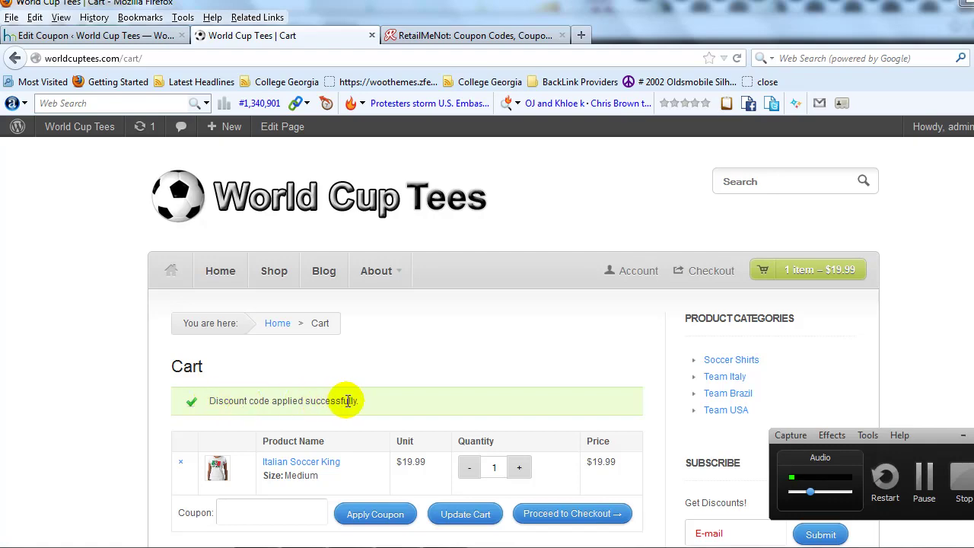
pyautogui.scroll(-5, 343, 402)
pyautogui.scroll(-3, 347, 402)
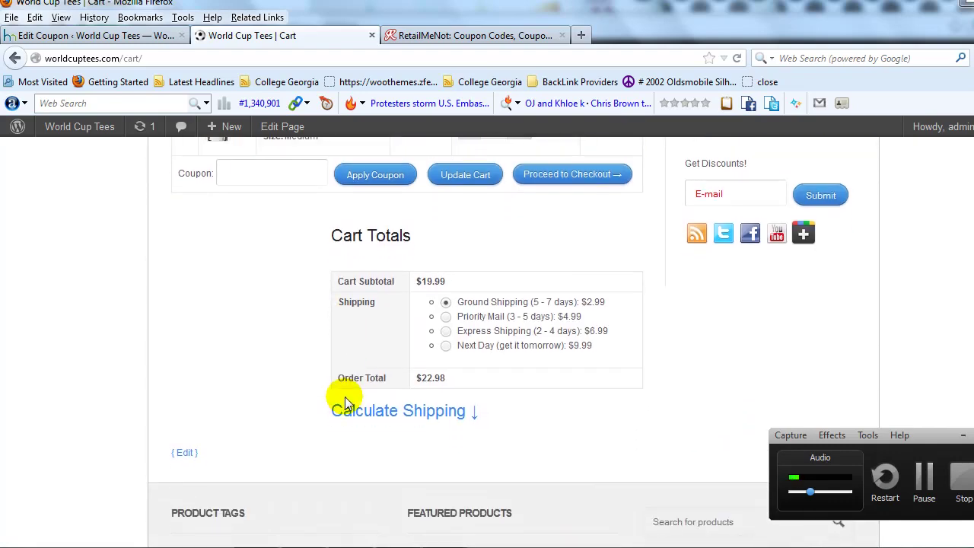
pyautogui.scroll(3, 370, 367)
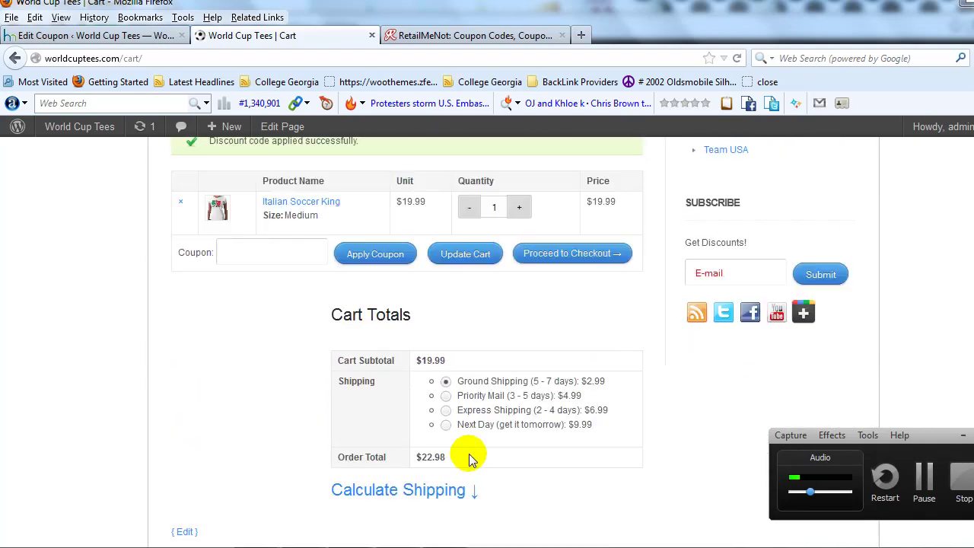
# Proceed to checkout and examine the shipping line and order total in the order summary
pyautogui.click(566, 255)
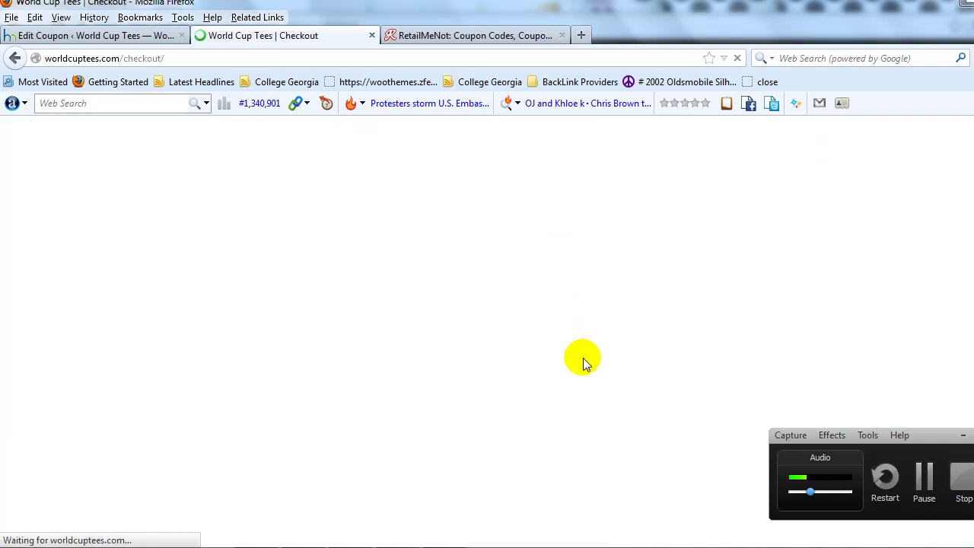
pyautogui.scroll(-5, 442, 355)
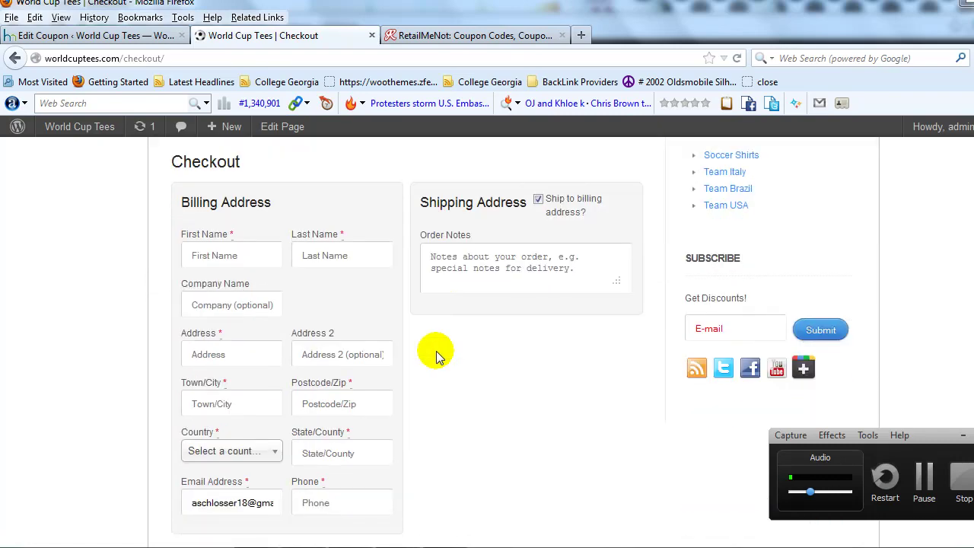
pyautogui.scroll(-1, 438, 353)
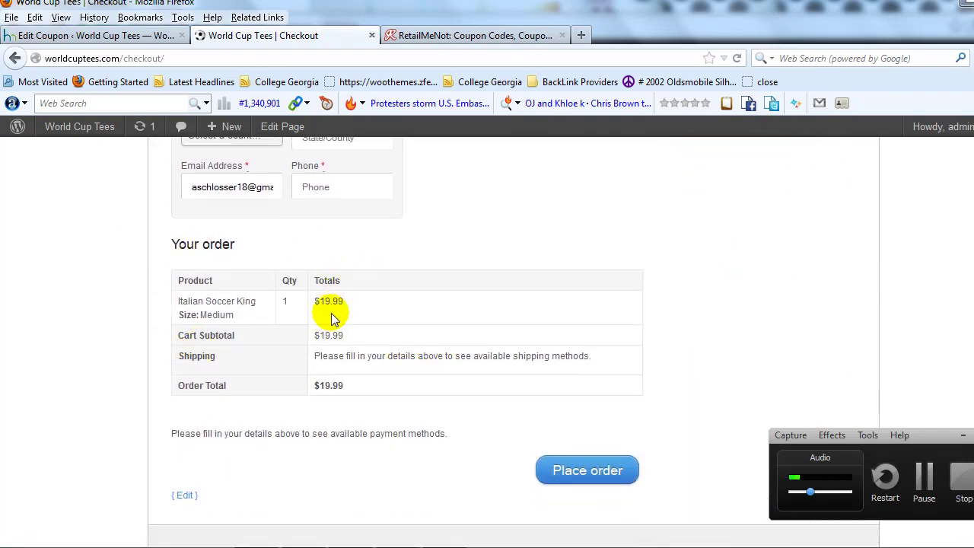
pyautogui.moveTo(319, 385); pyautogui.dragTo(329, 386)
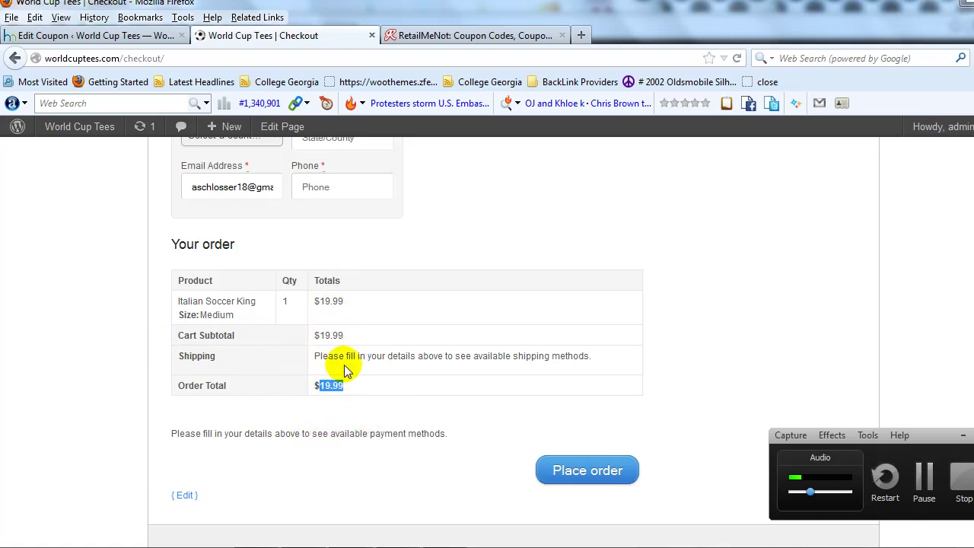
pyautogui.scroll(3, 459, 320)
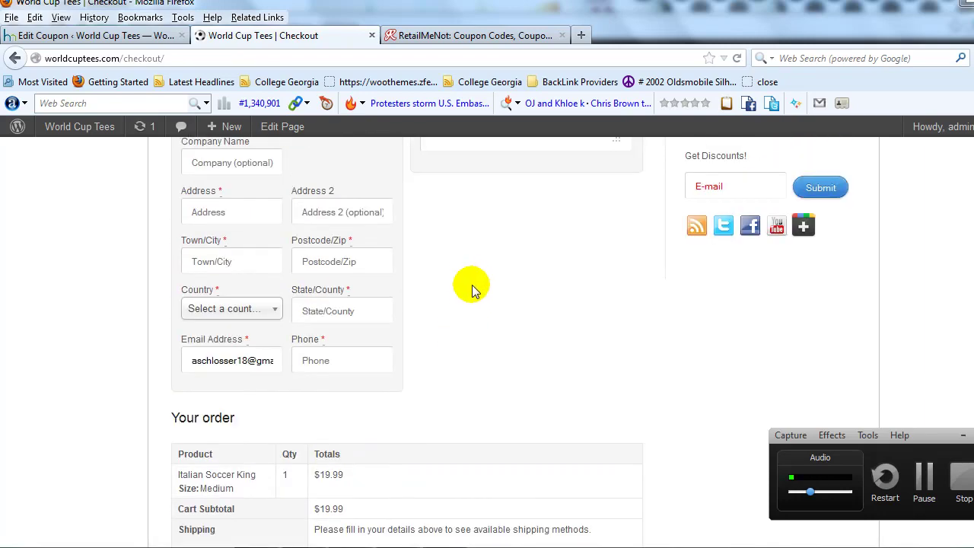
pyautogui.scroll(-5, 487, 280)
pyautogui.scroll(9, 380, 246)
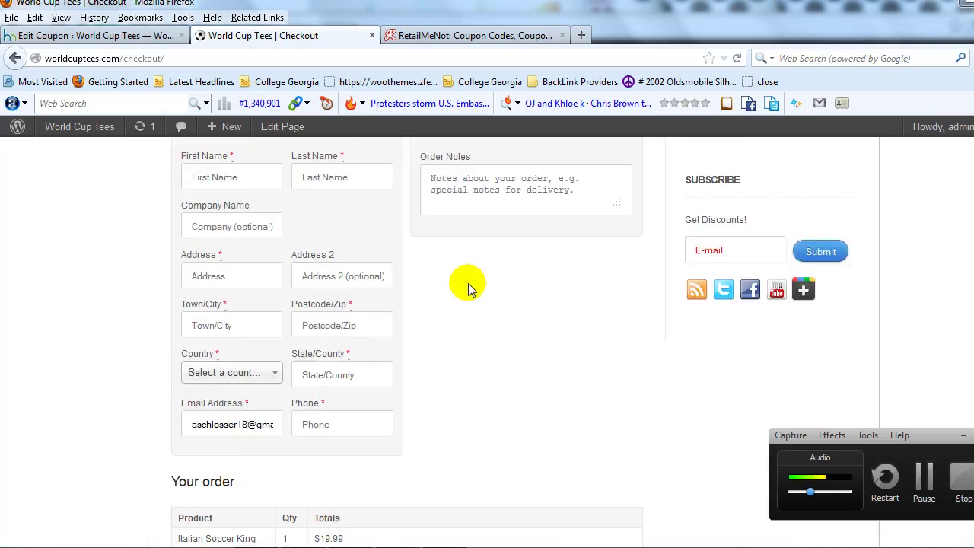
# Return to the FreeShippingToday coupon's edit page and add United States Soccer – #802 to its excluded products
pyautogui.click(141, 37)
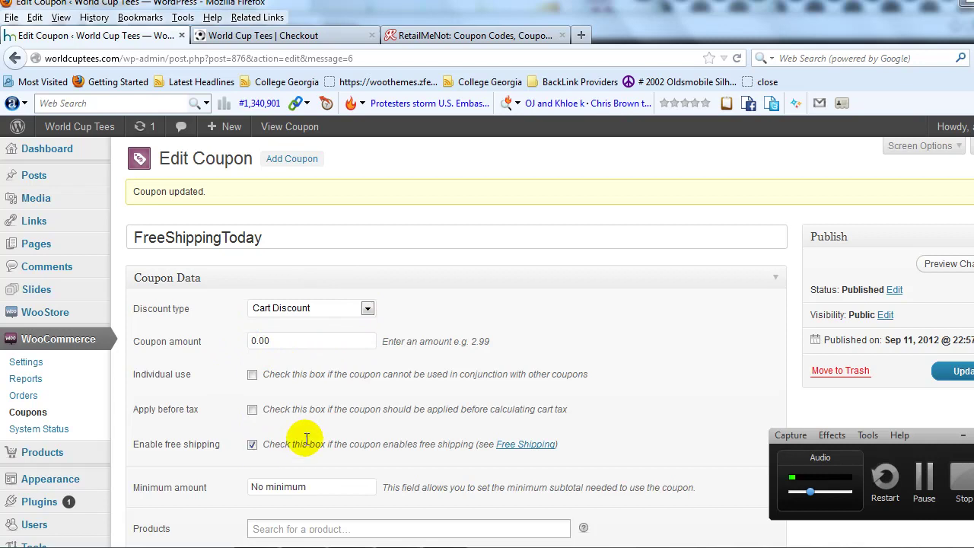
pyautogui.scroll(-2, 339, 437)
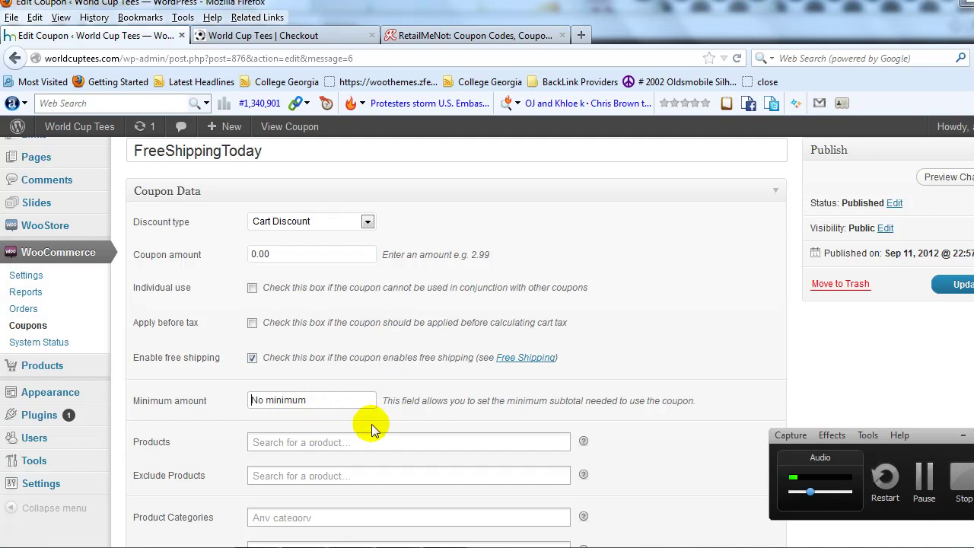
pyautogui.scroll(-1, 368, 427)
pyautogui.scroll(-1, 365, 428)
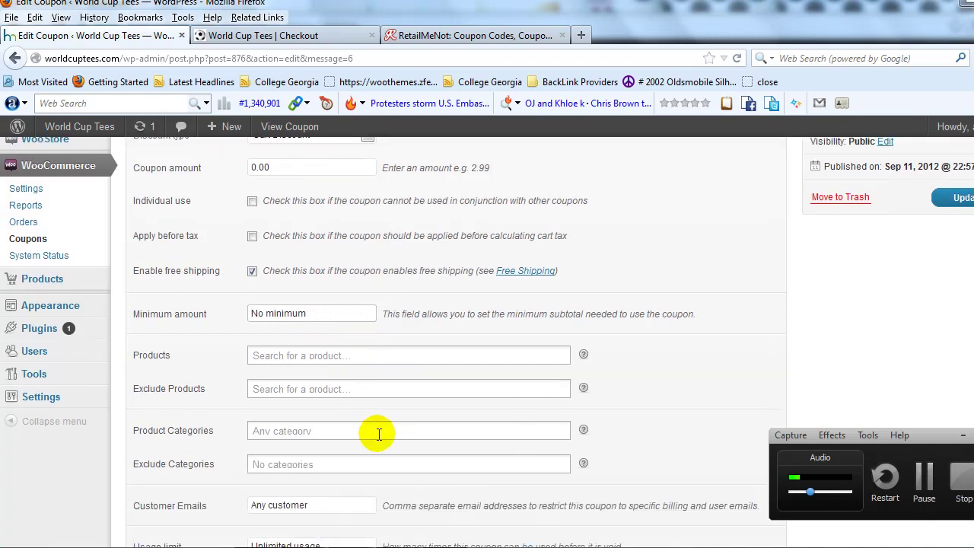
pyautogui.click(281, 357)
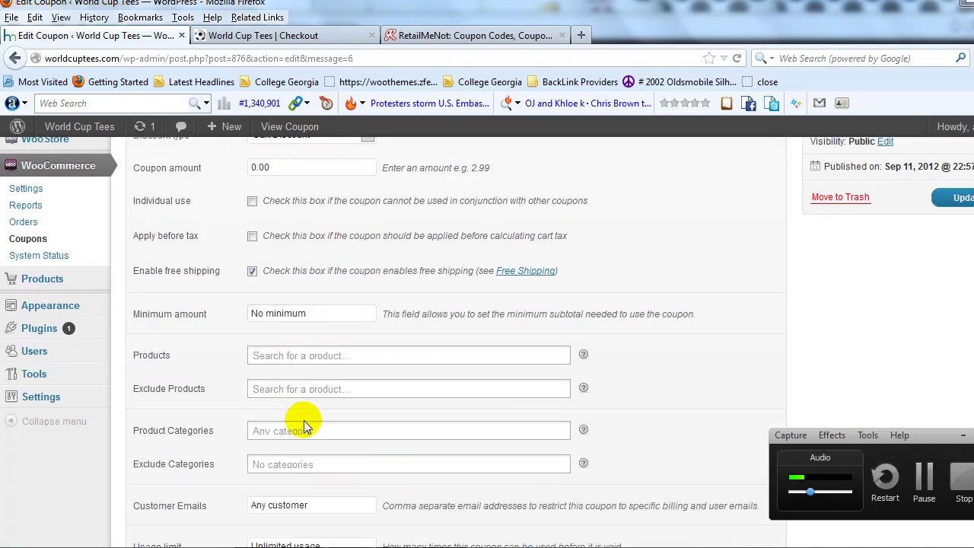
pyautogui.click(277, 391)
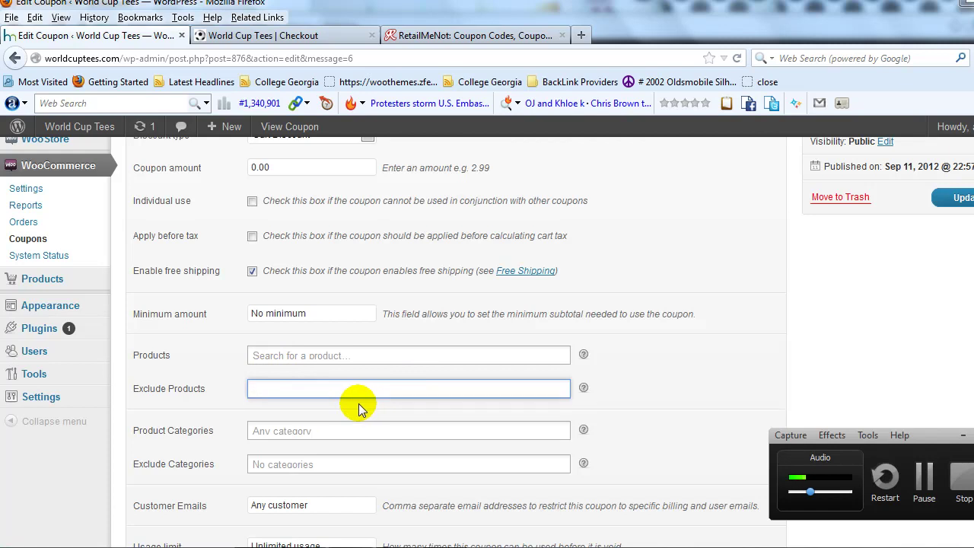
pyautogui.write('usl')
pyautogui.write('al')
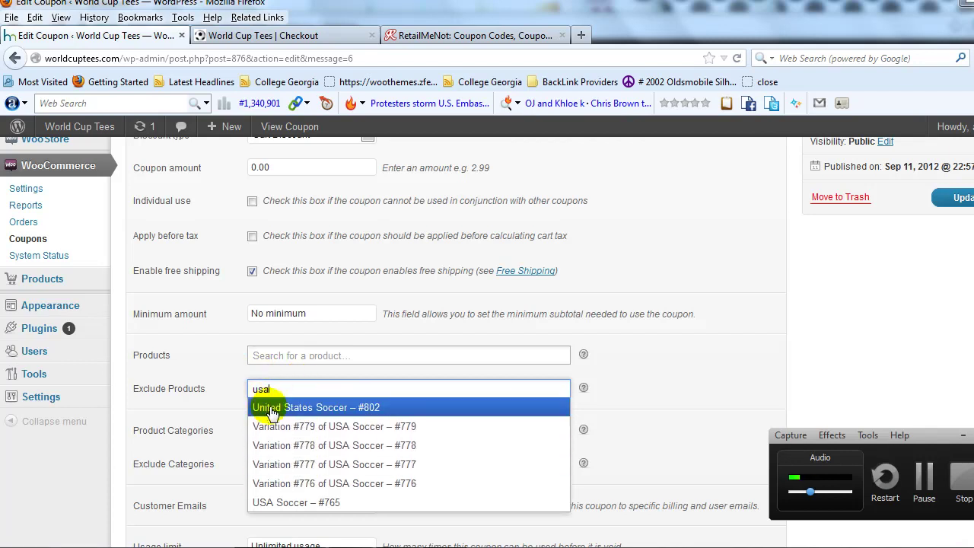
pyautogui.click(283, 408)
# Examine the coupon's choices for included and excluded product categories, customer emails, usage limit and expiry date
pyautogui.scroll(2, 415, 401)
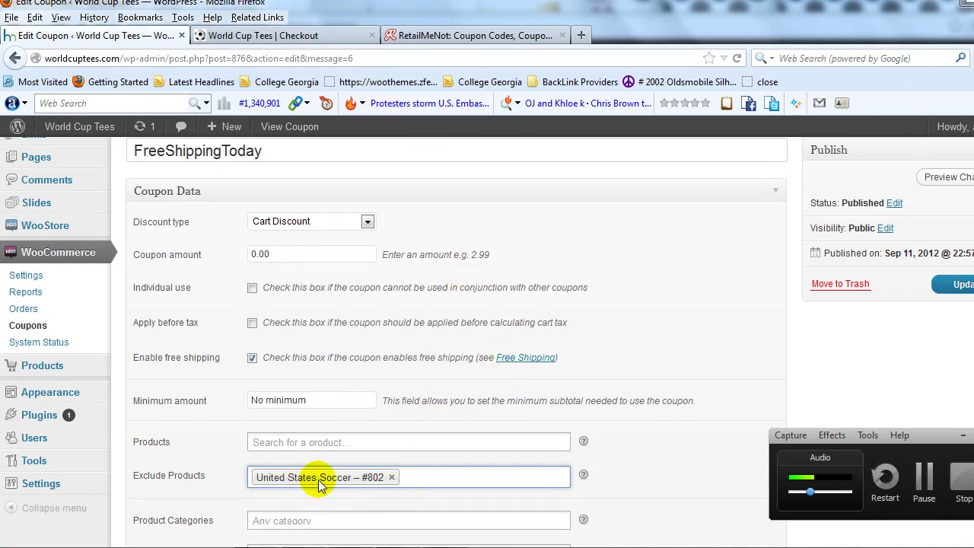
pyautogui.scroll(-2, 340, 461)
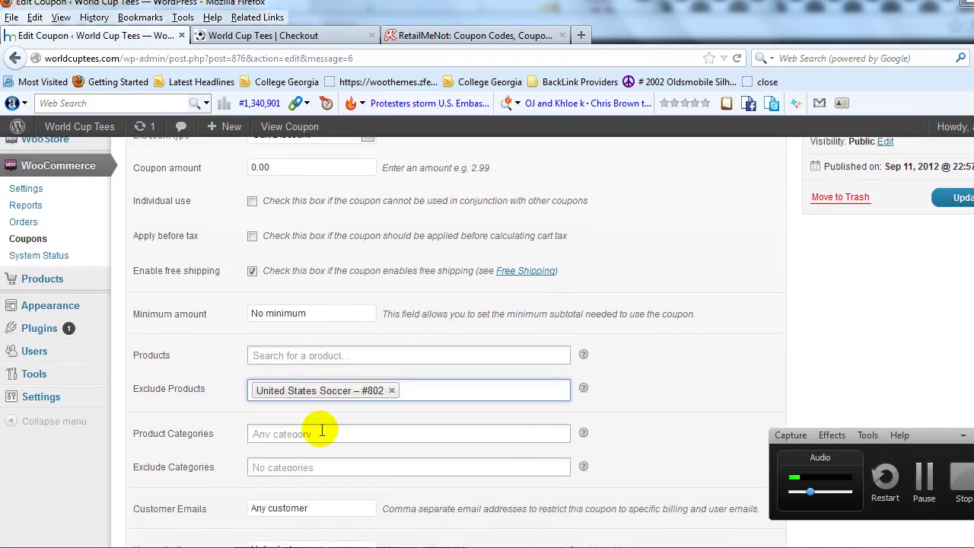
pyautogui.click(321, 431)
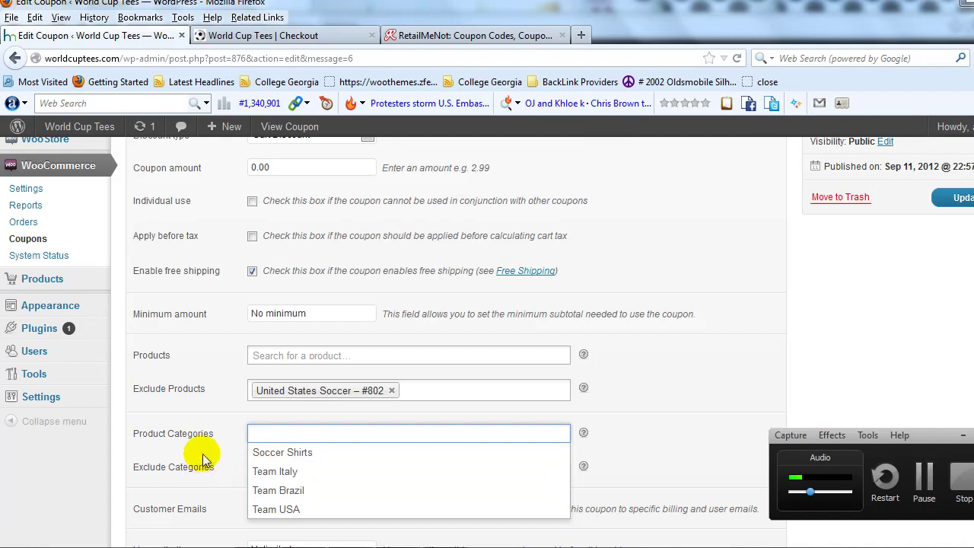
pyautogui.click(232, 461)
pyautogui.click(262, 466)
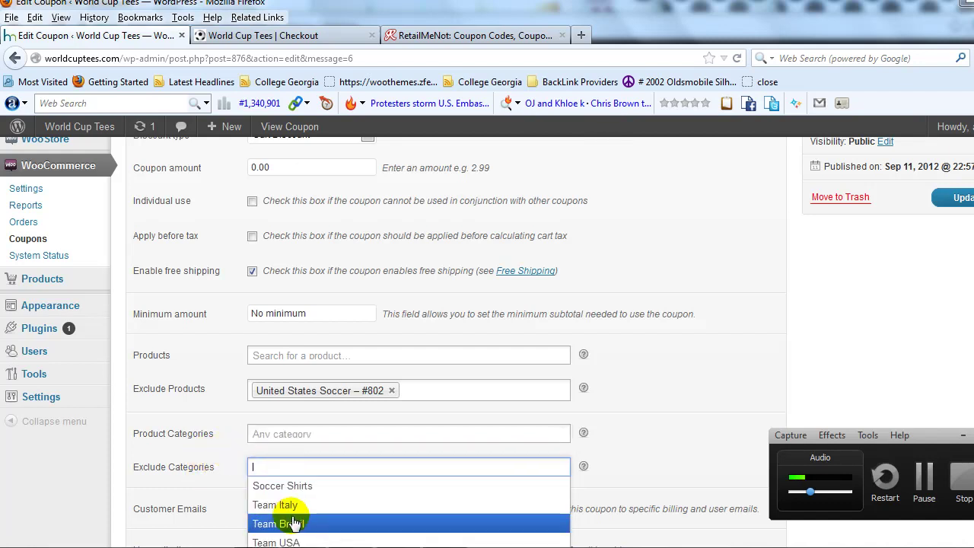
pyautogui.click(211, 454)
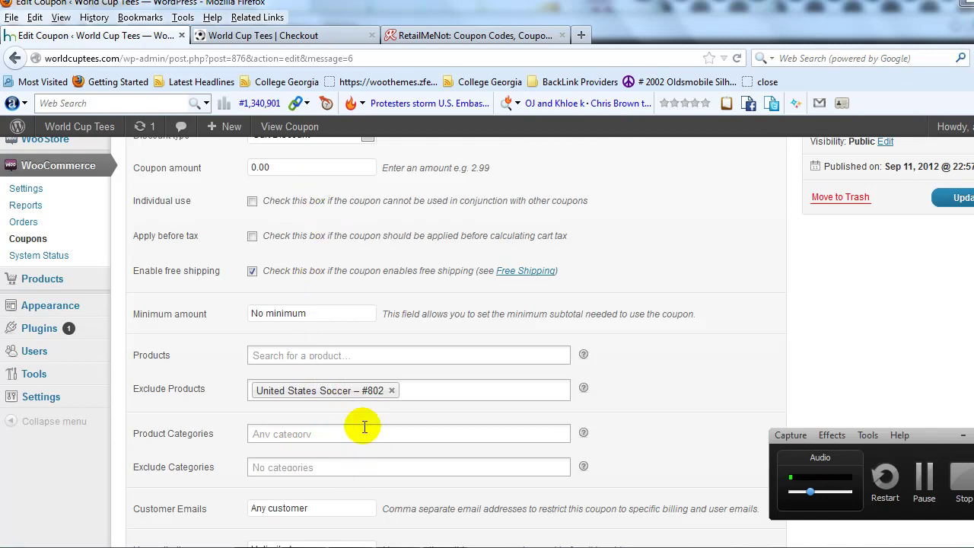
pyautogui.scroll(-3, 359, 424)
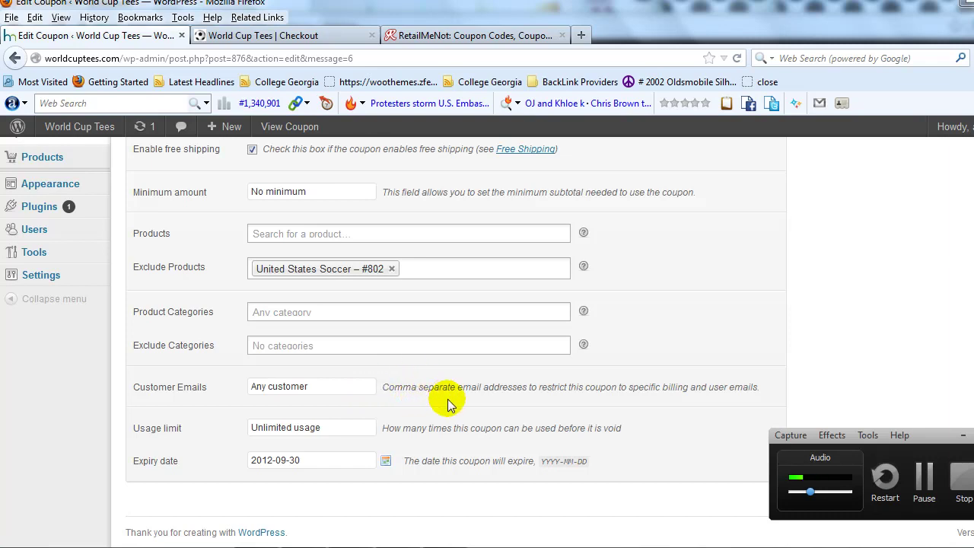
pyautogui.scroll(5, 461, 402)
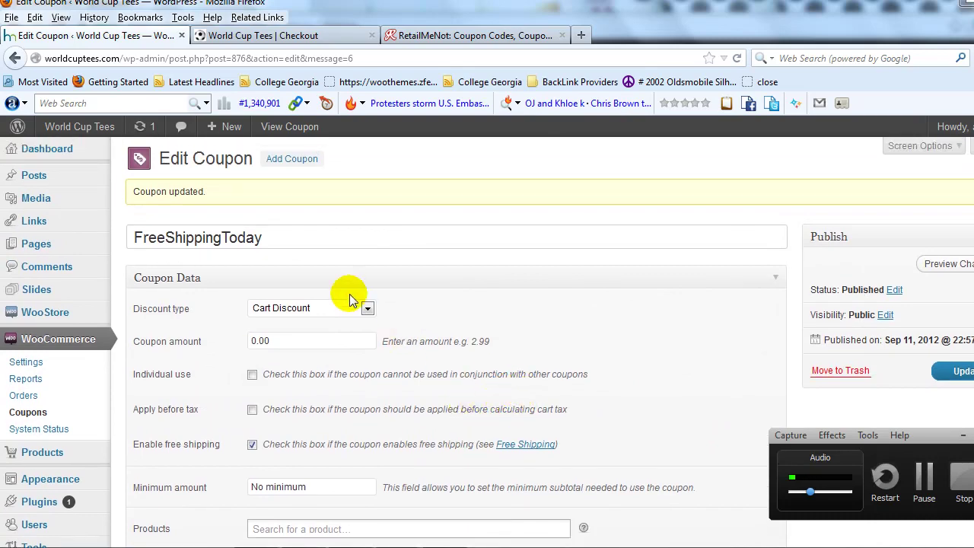
# Switch to the Notepad coupon notes and highlight the Coupon 4 description, 35% off entire order
pyautogui.hotkey('alt', 'Tab')
pyautogui.click(261, 244)
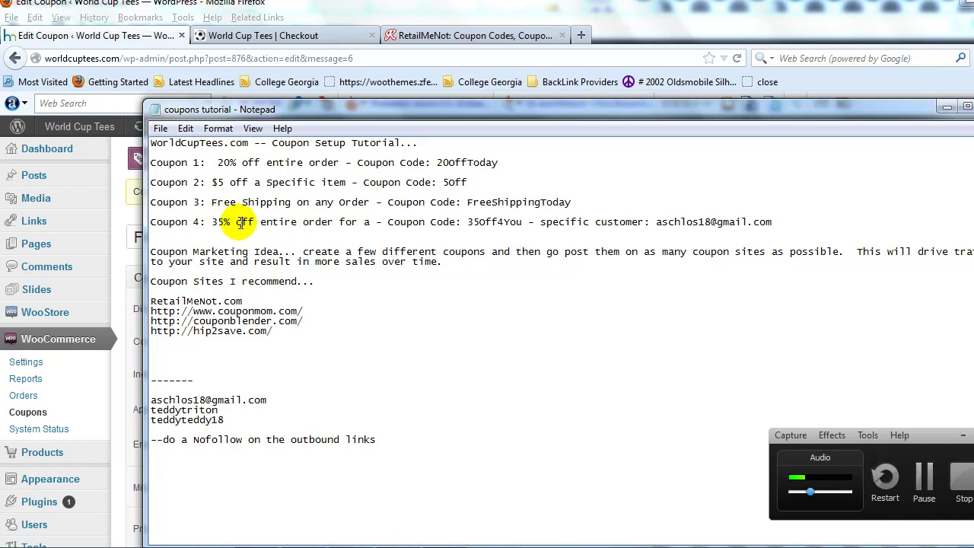
pyautogui.moveTo(213, 222); pyautogui.dragTo(344, 223)
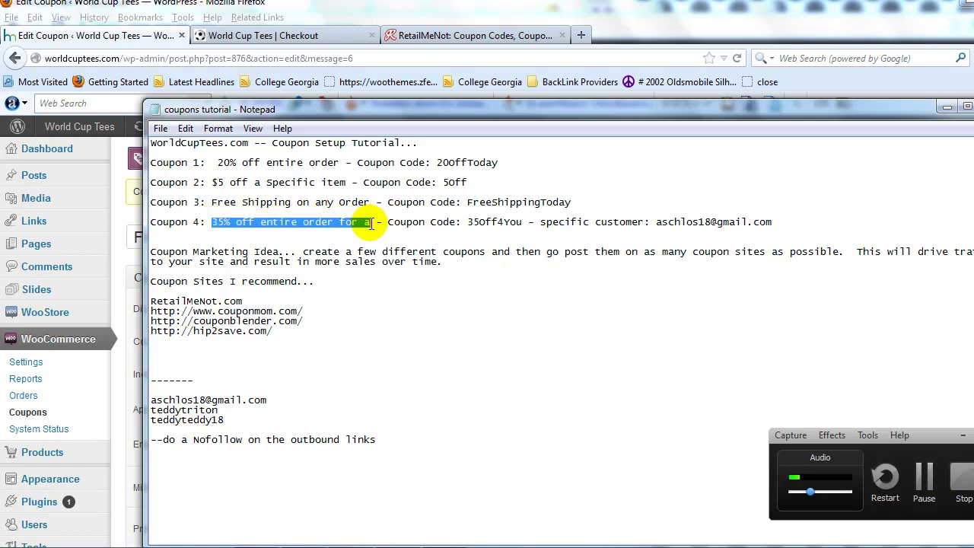
pyautogui.moveTo(373, 223); pyautogui.dragTo(346, 221)
pyautogui.click(340, 222)
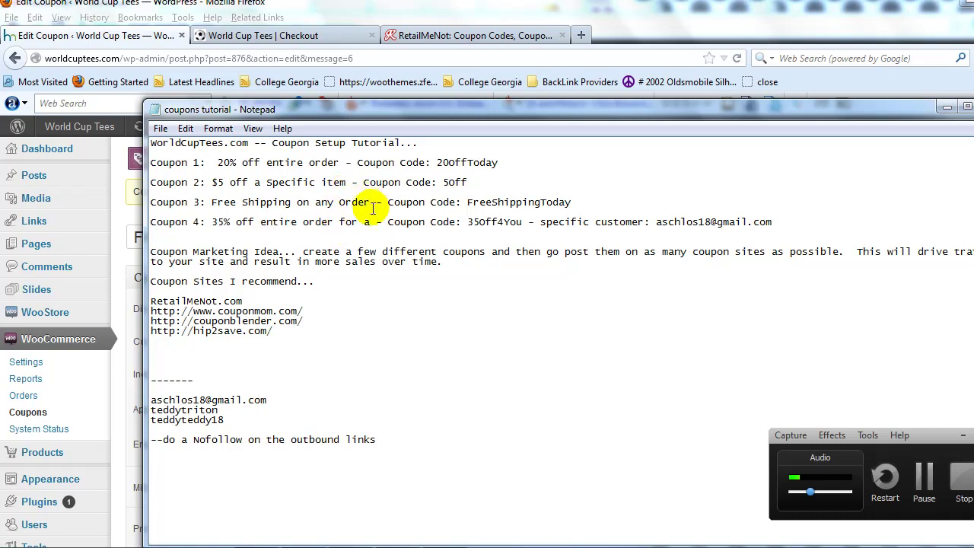
pyautogui.moveTo(212, 222); pyautogui.dragTo(346, 222)
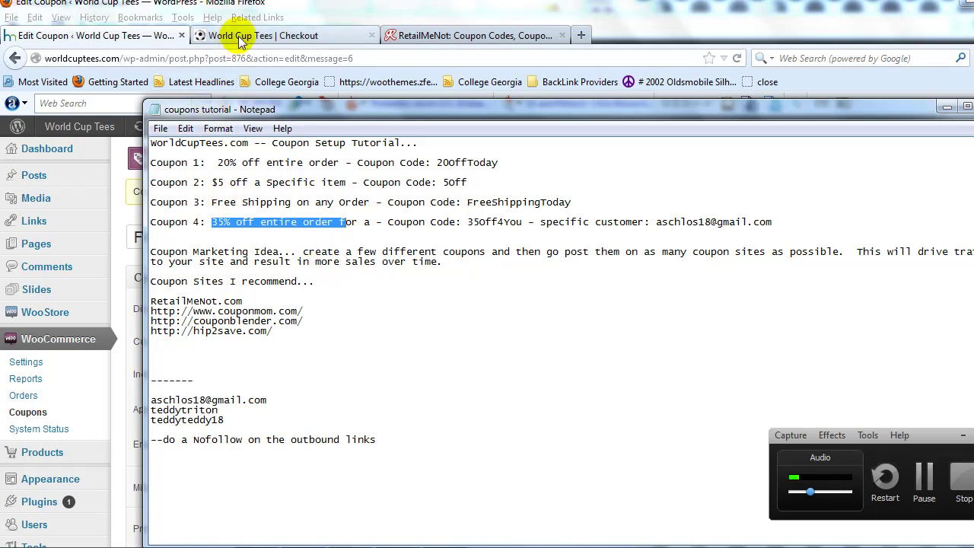
# Return to Firefox and start a new coupon with discount type Cart % Discount, amount 35 and individual use enabled
pyautogui.click(163, 29)
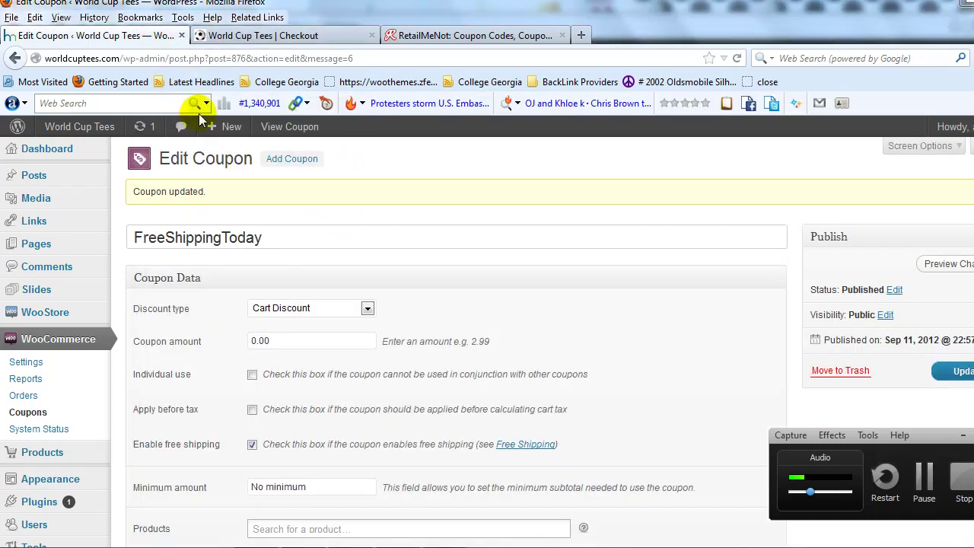
pyautogui.click(291, 160)
pyautogui.press('Return')
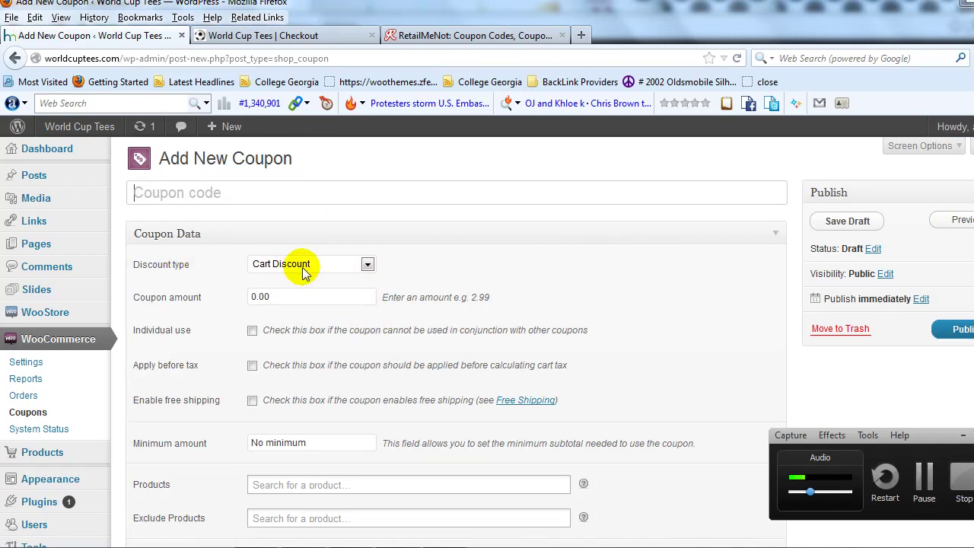
pyautogui.click(303, 272)
pyautogui.click(355, 273)
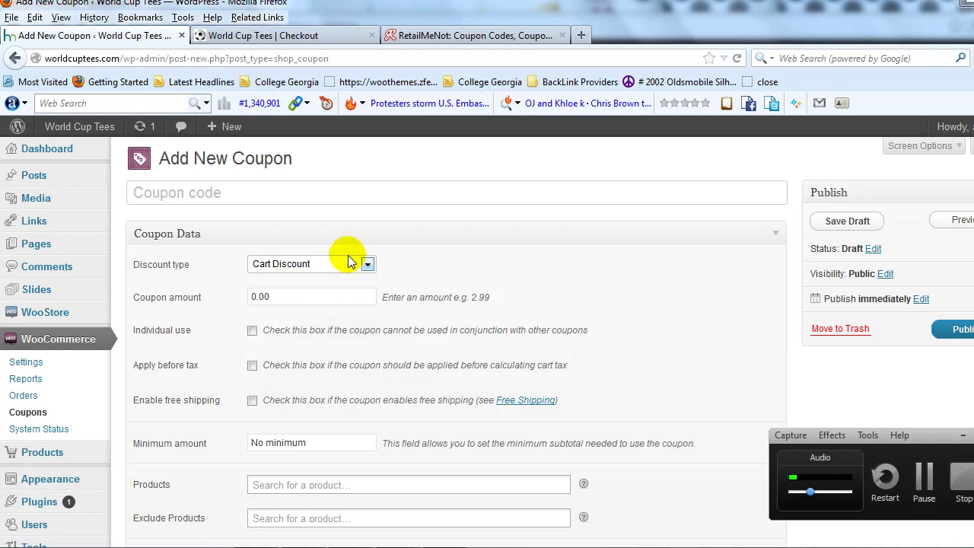
pyautogui.click(364, 265)
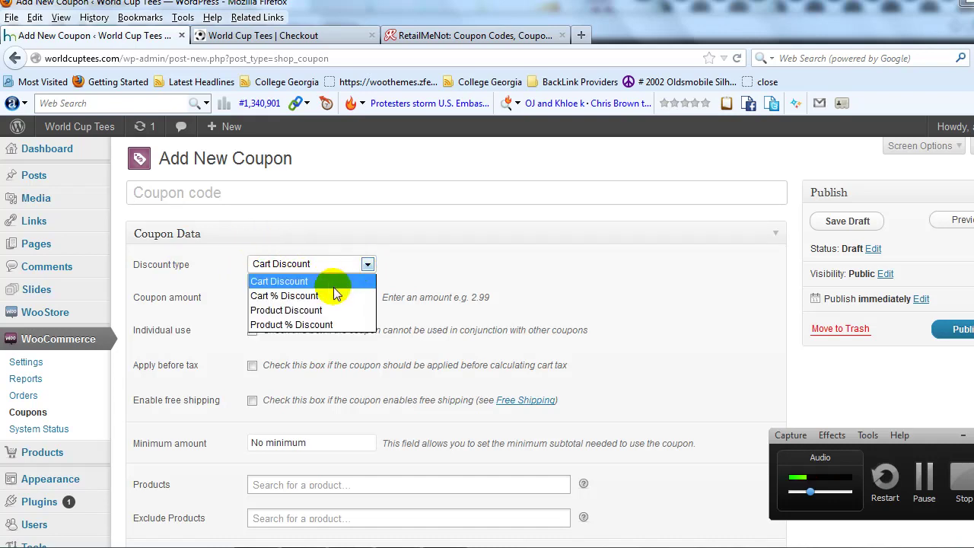
pyautogui.click(326, 296)
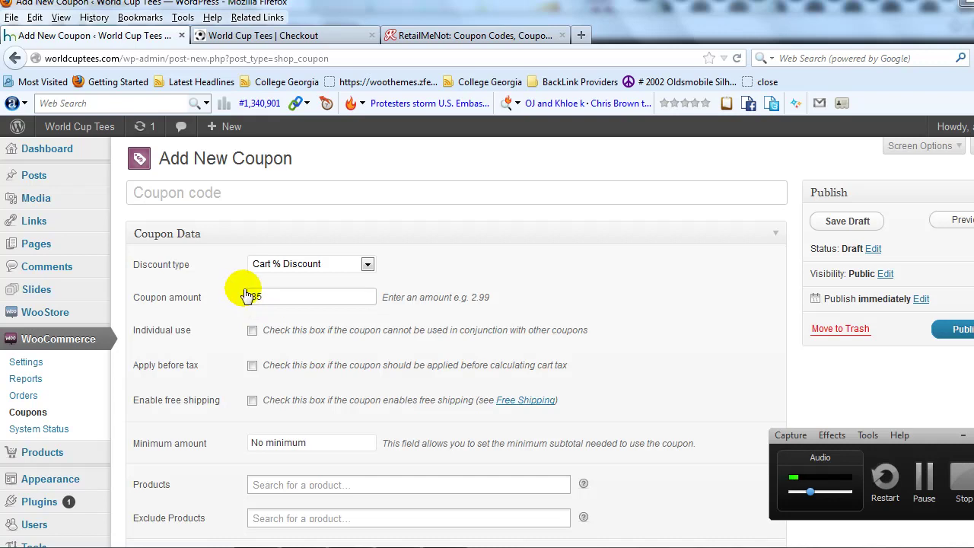
pyautogui.scroll(-2, 363, 395)
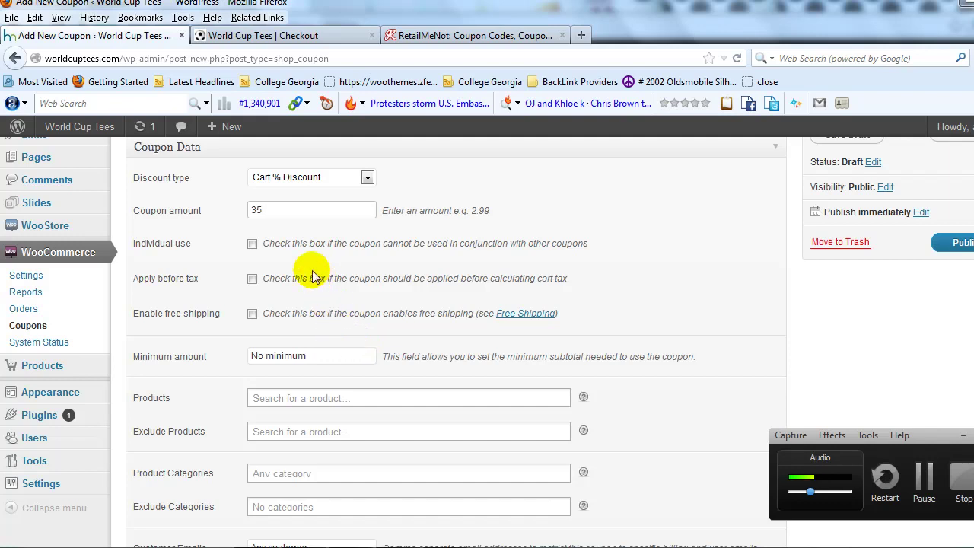
pyautogui.click(252, 243)
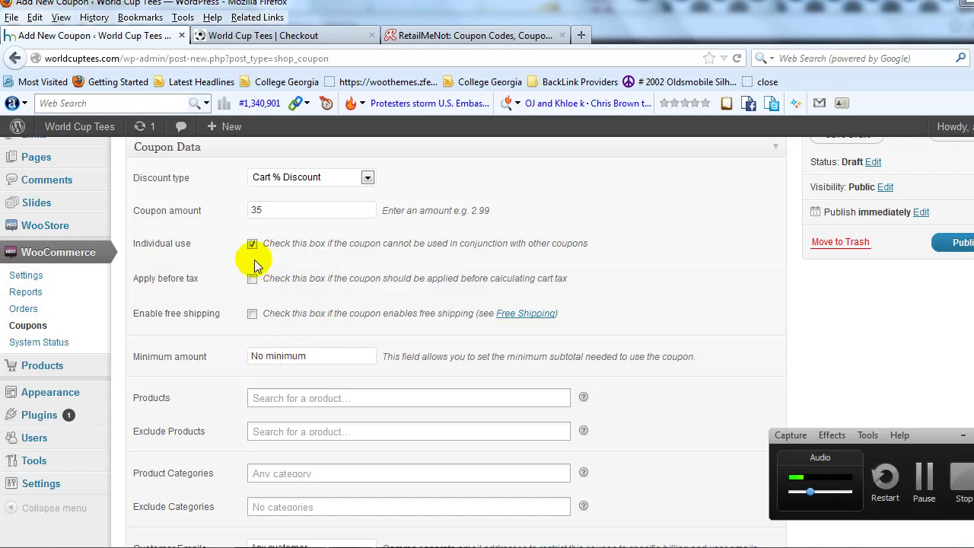
# Restrict the new coupon to specific customers by entering two customer email addresses, separated by a comma
pyautogui.scroll(-4, 271, 274)
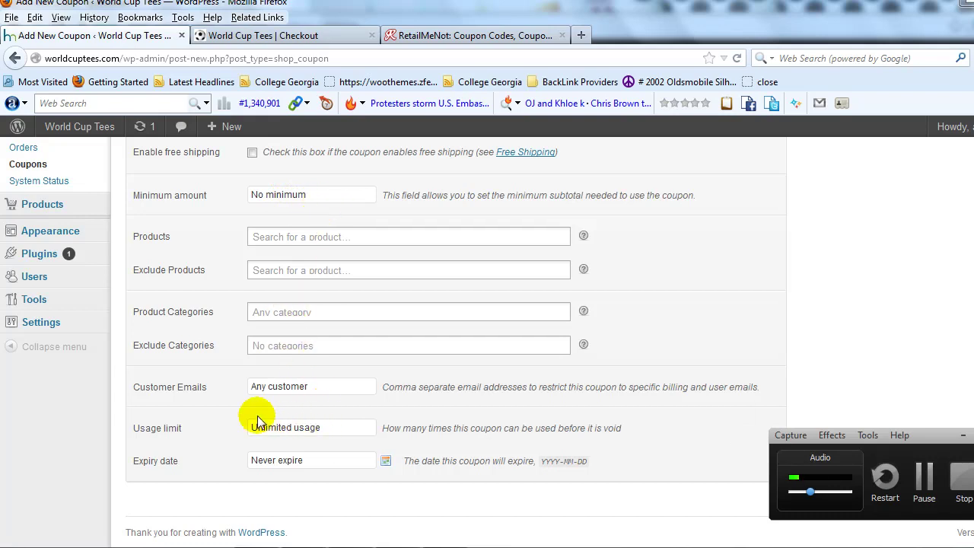
pyautogui.click(329, 392)
pyautogui.write('a')
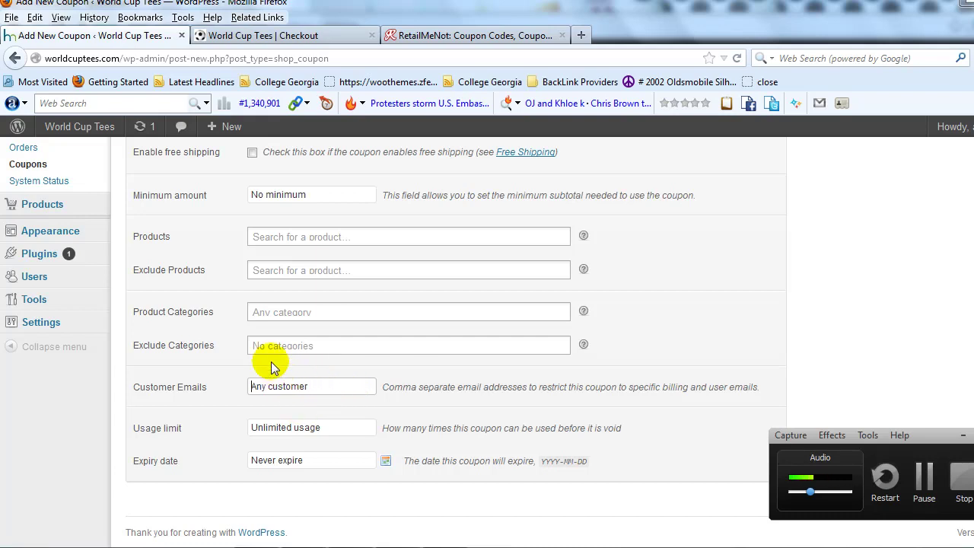
pyautogui.scroll(2, 308, 392)
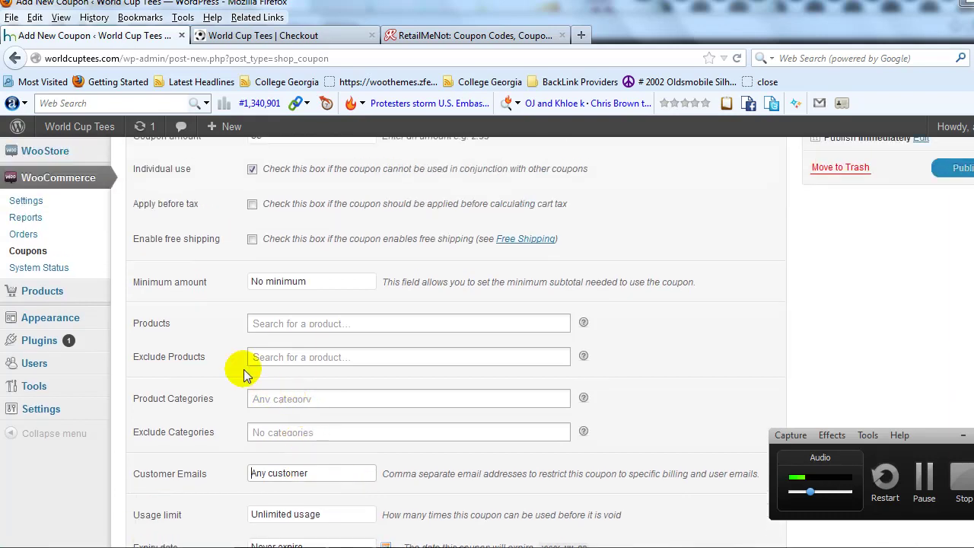
pyautogui.scroll(2, 205, 376)
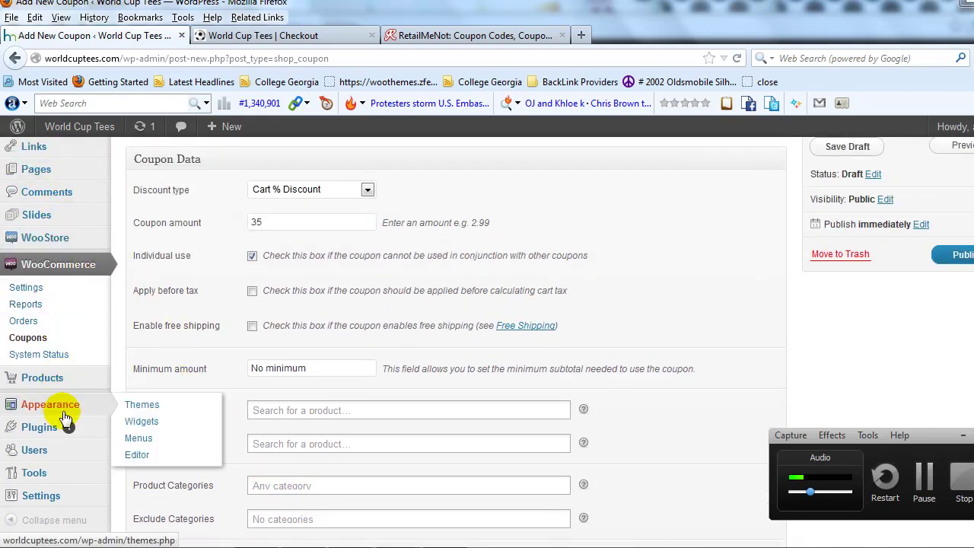
pyautogui.moveTo(98, 453)
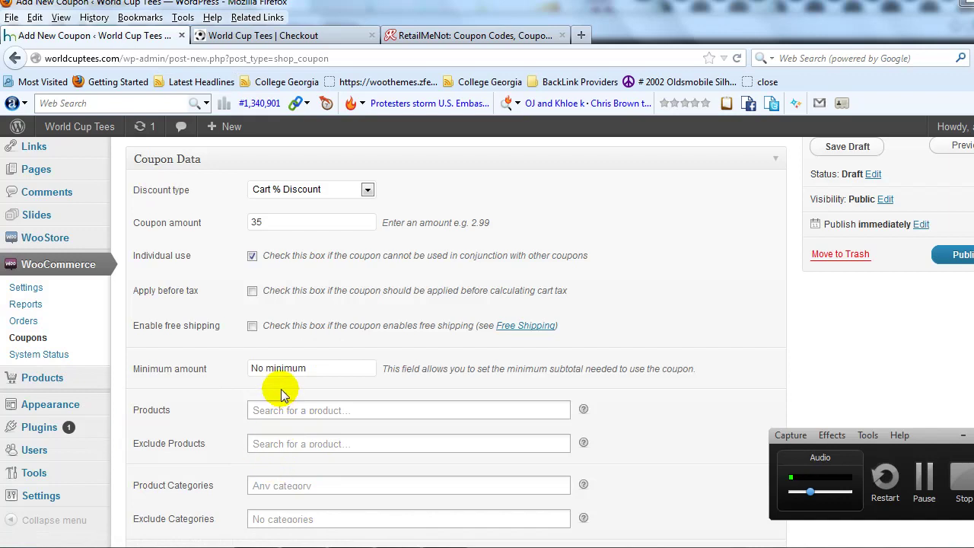
pyautogui.scroll(-2, 271, 373)
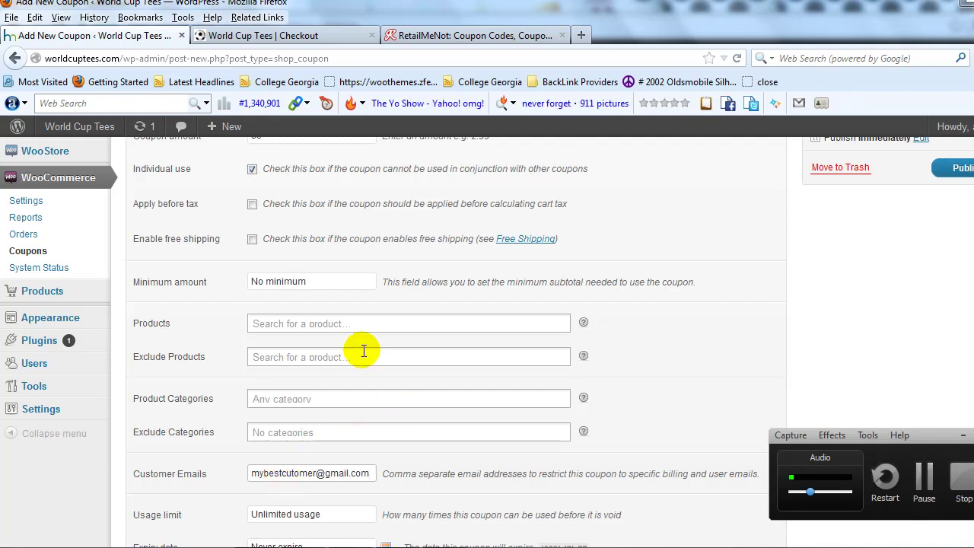
pyautogui.scroll(-1, 339, 365)
pyautogui.scroll(-2, 339, 365)
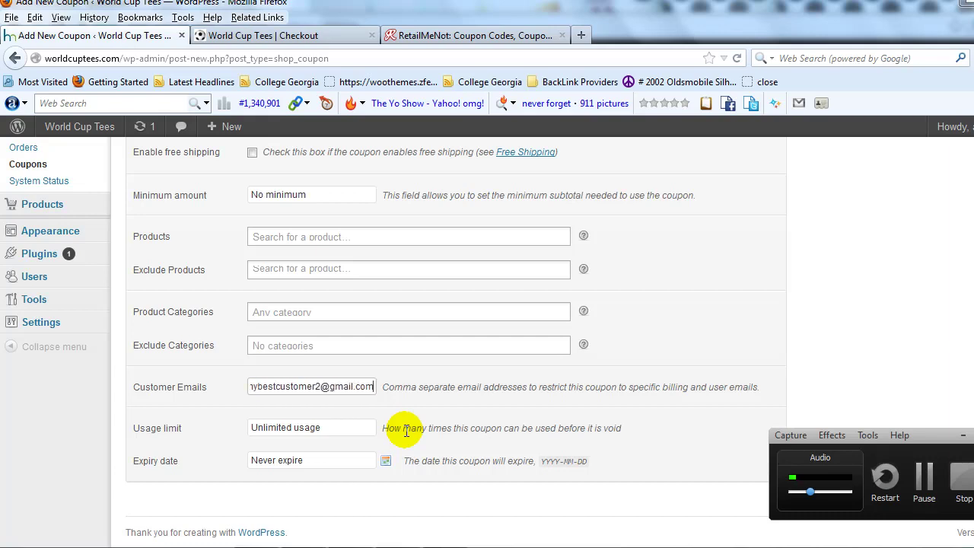
pyautogui.click(259, 386)
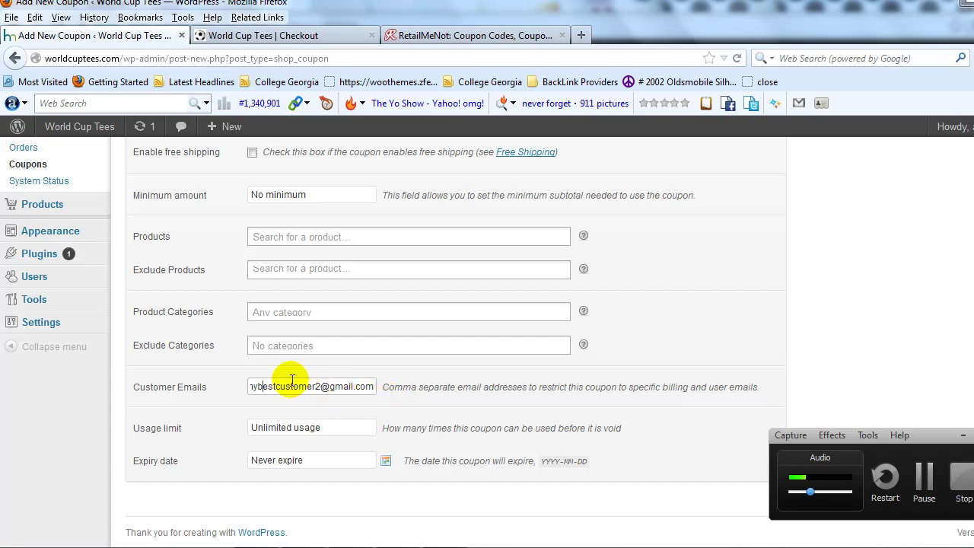
# Set the coupon's usage limit to 2 and its expiry date to 2012-10-17
pyautogui.click(346, 429)
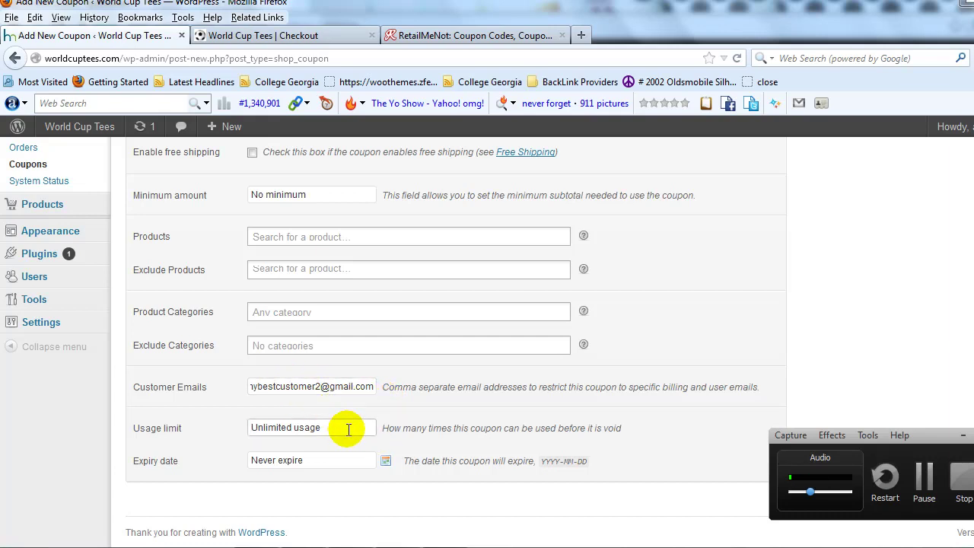
pyautogui.click(199, 436)
pyautogui.click(259, 461)
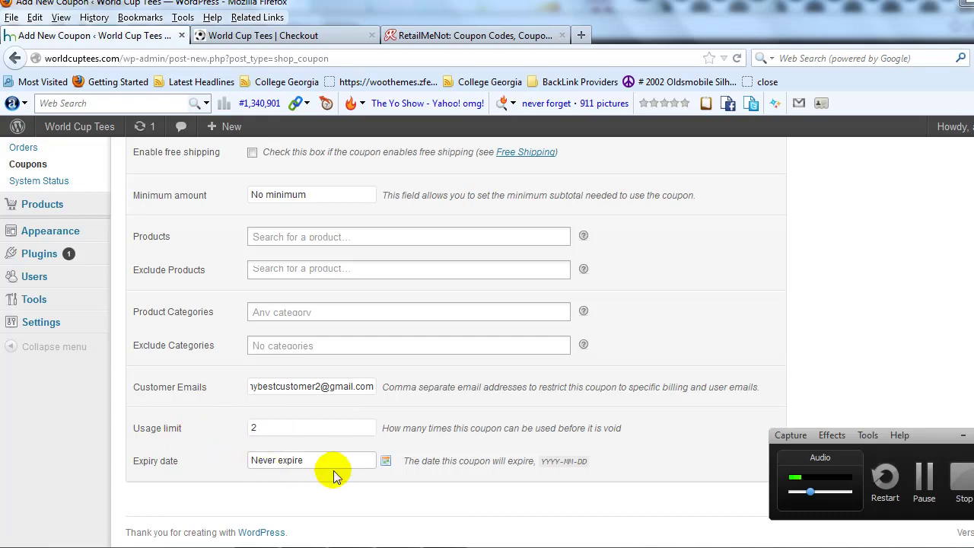
pyautogui.click(386, 463)
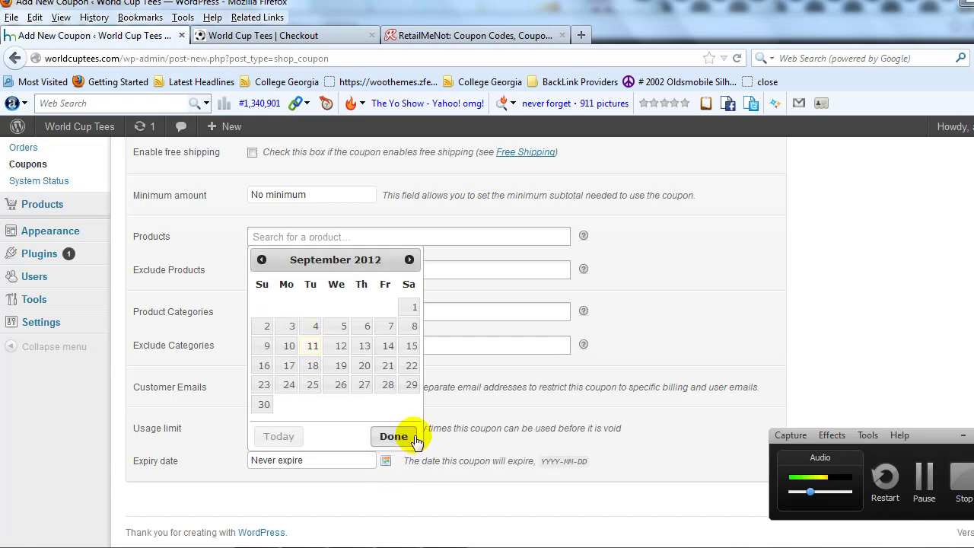
pyautogui.click(409, 258)
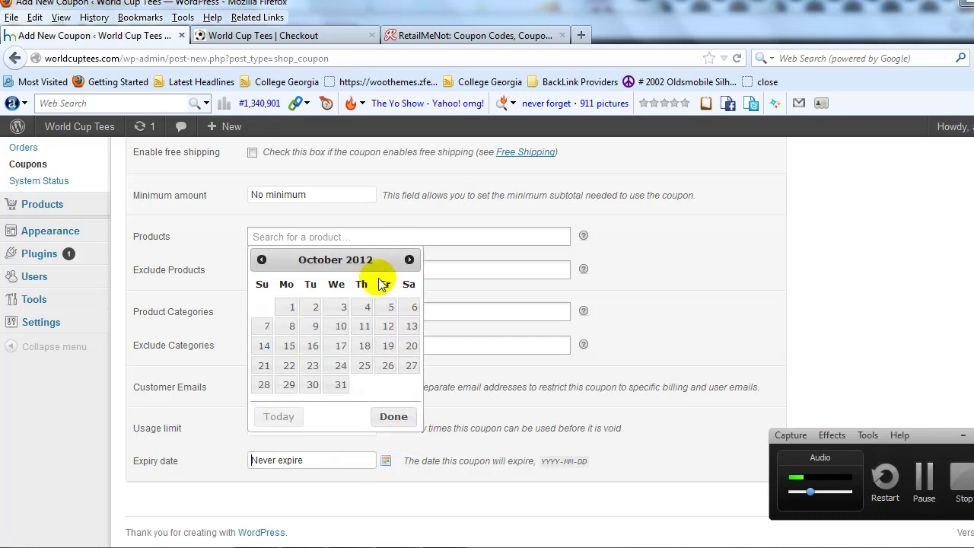
pyautogui.click(341, 347)
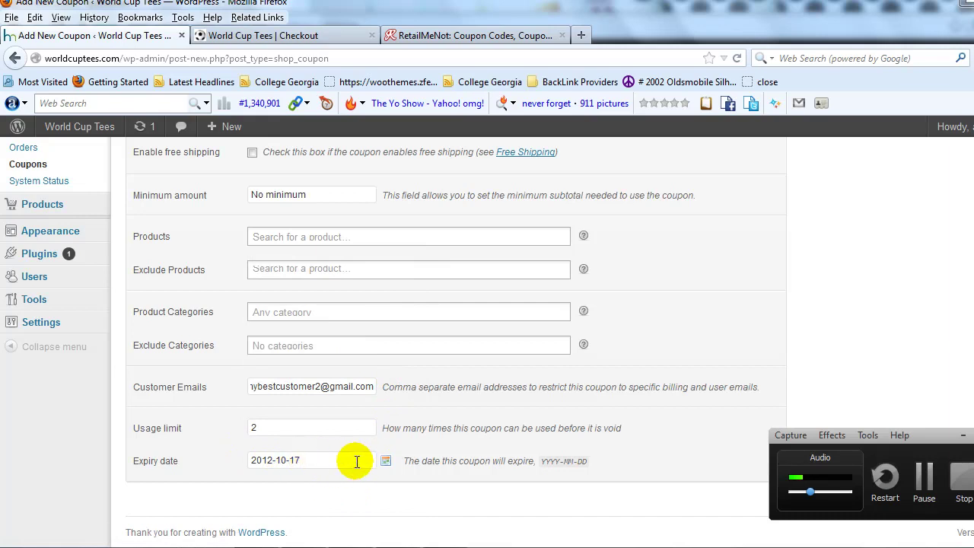
# Copy the Coupon 4 code 35Off4You from the Notepad notes and paste it as the new coupon's code in Firefox
pyautogui.scroll(5, 354, 459)
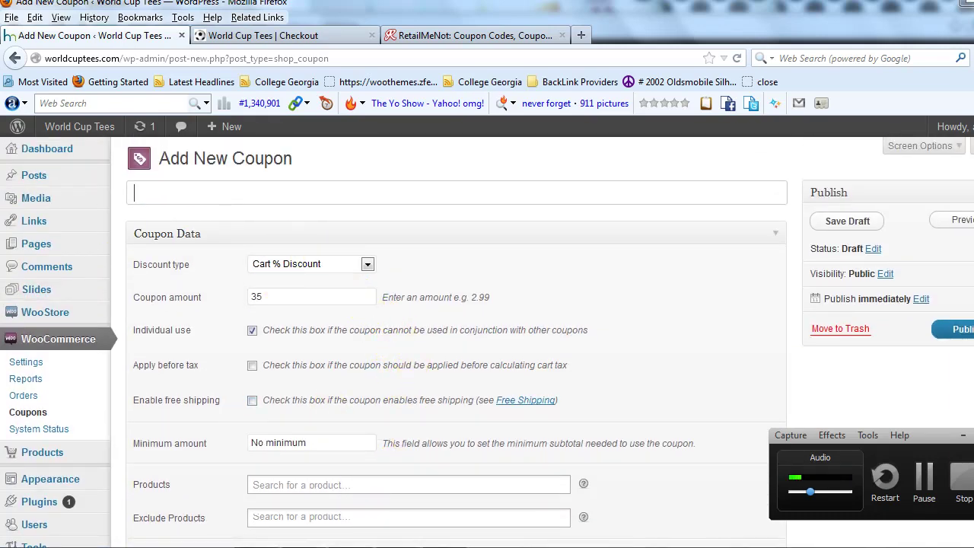
pyautogui.hotkey('alt', 'Tab')
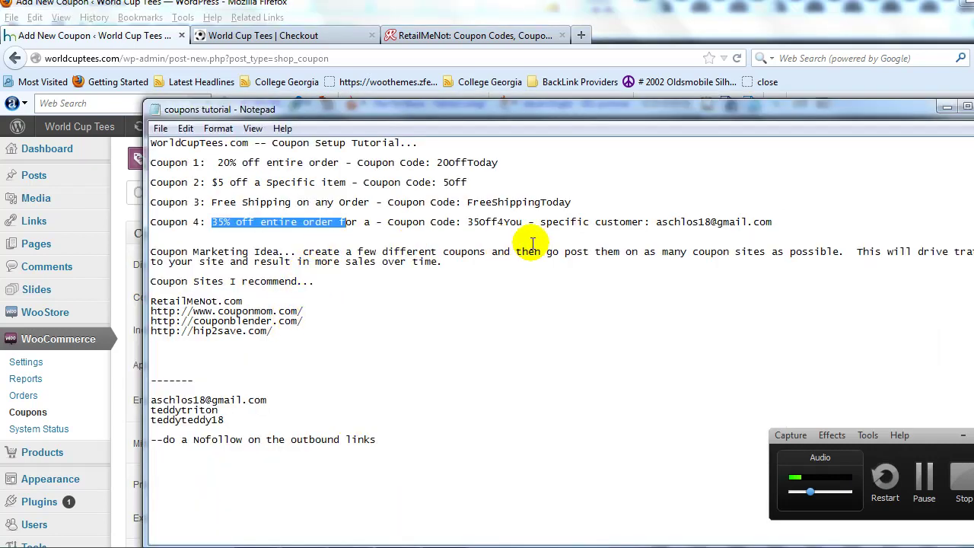
pyautogui.doubleClick(492, 223)
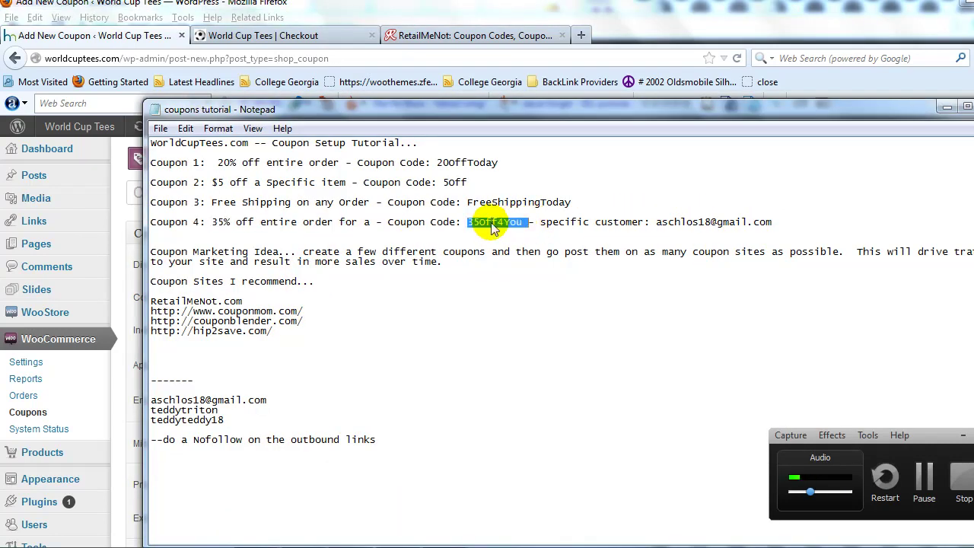
pyautogui.rightClick(493, 223)
pyautogui.click(528, 272)
pyautogui.click(135, 33)
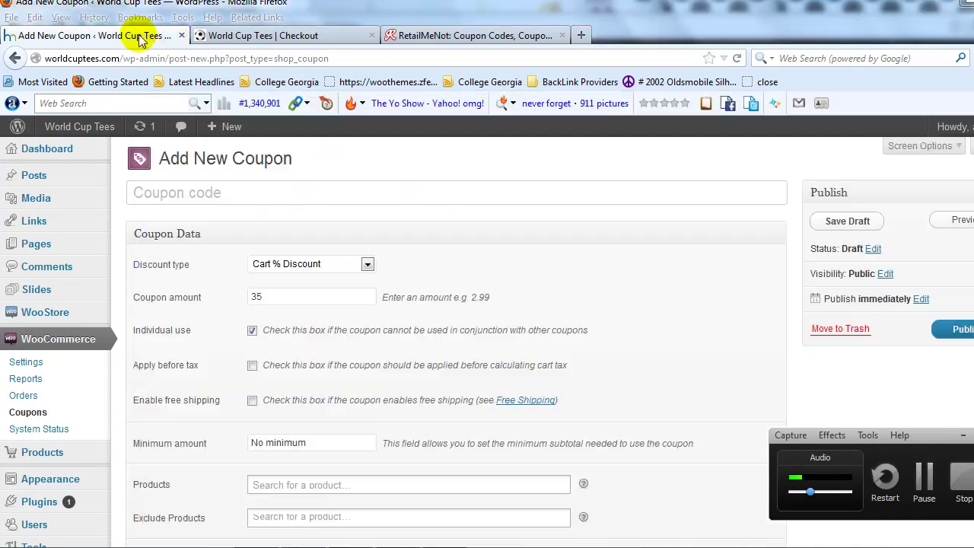
pyautogui.click(261, 192)
pyautogui.rightClick(266, 194)
pyautogui.click(298, 256)
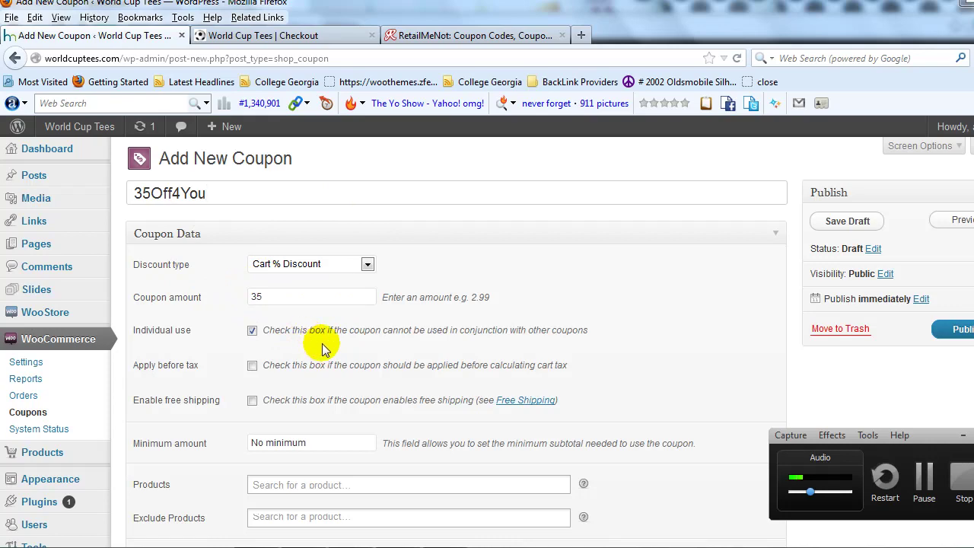
# Check over the 35Off4You coupon settings and publish the coupon
pyautogui.scroll(-6, 346, 358)
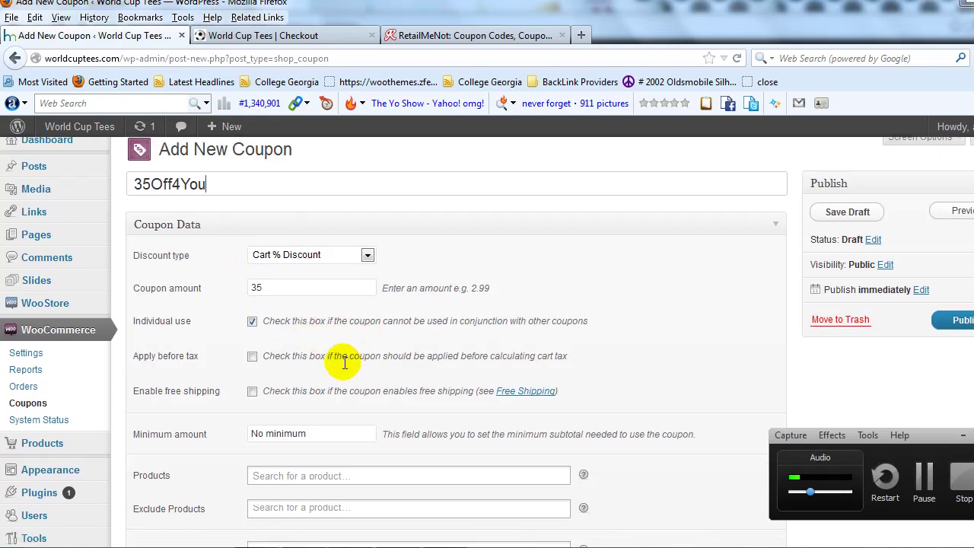
pyautogui.scroll(6, 586, 391)
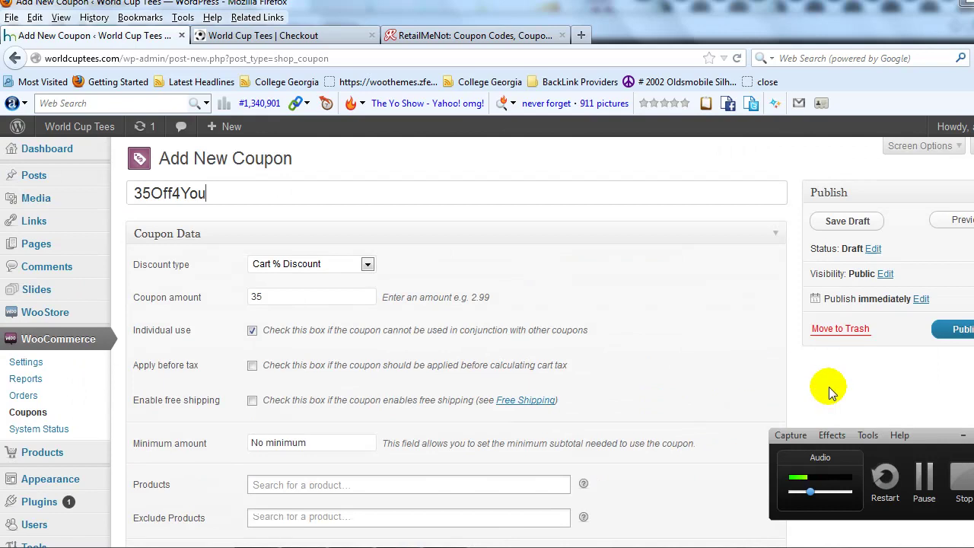
pyautogui.click(961, 329)
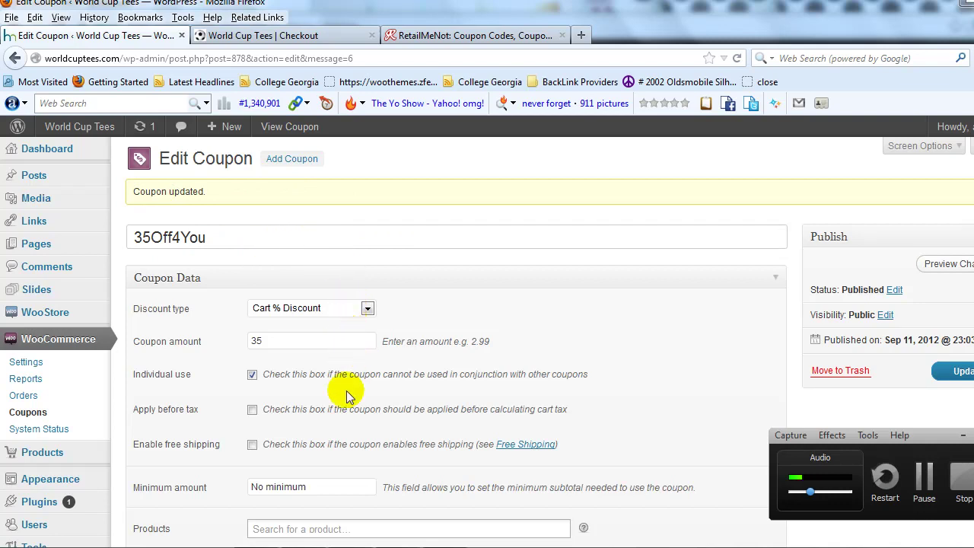
# Examine the discount type choices available for the 35Off4You coupon without changing the selection
pyautogui.click(285, 309)
pyautogui.click(332, 278)
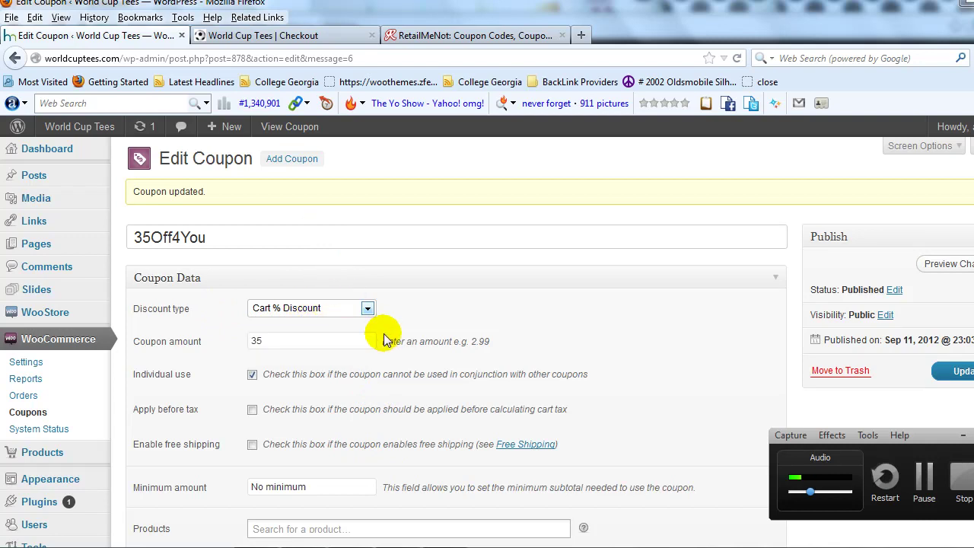
pyautogui.scroll(-2, 399, 322)
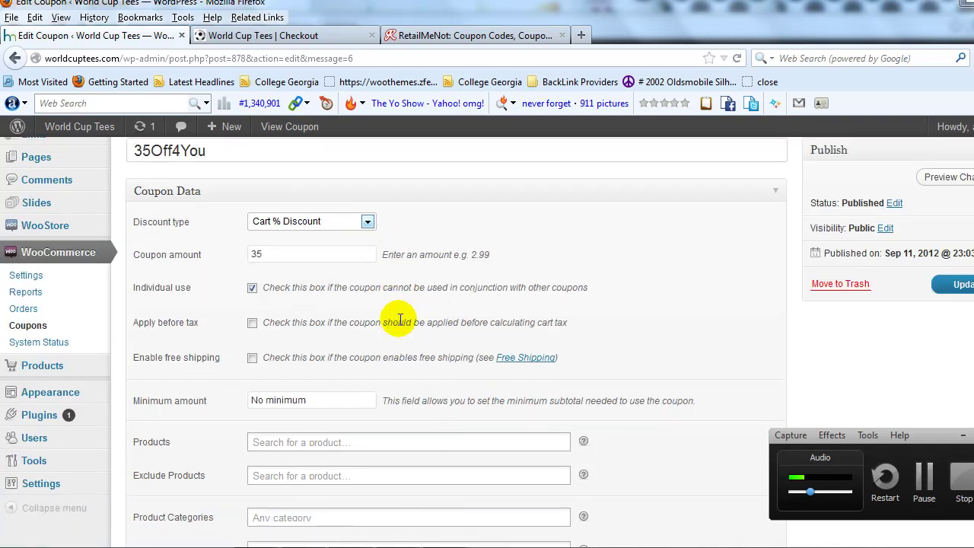
pyautogui.click(368, 225)
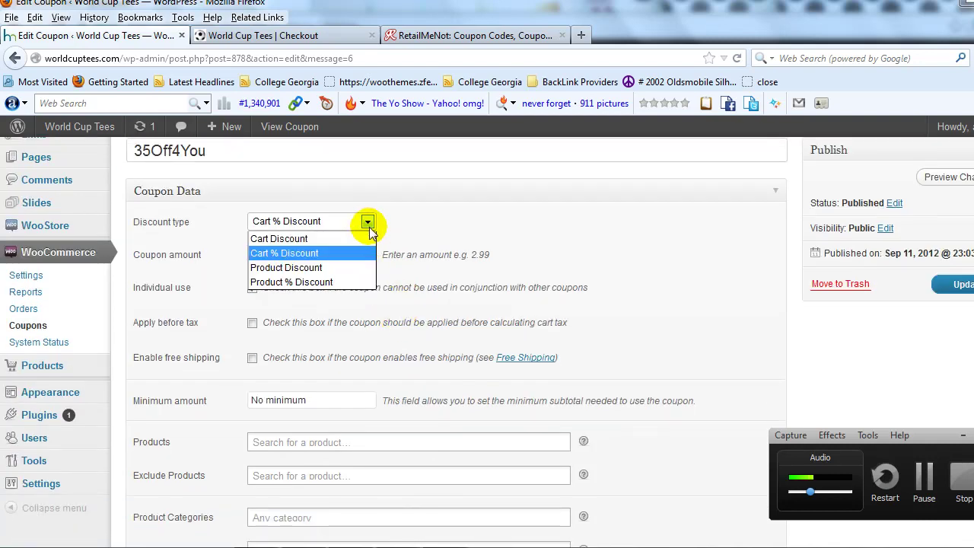
pyautogui.click(407, 224)
pyautogui.scroll(2, 411, 259)
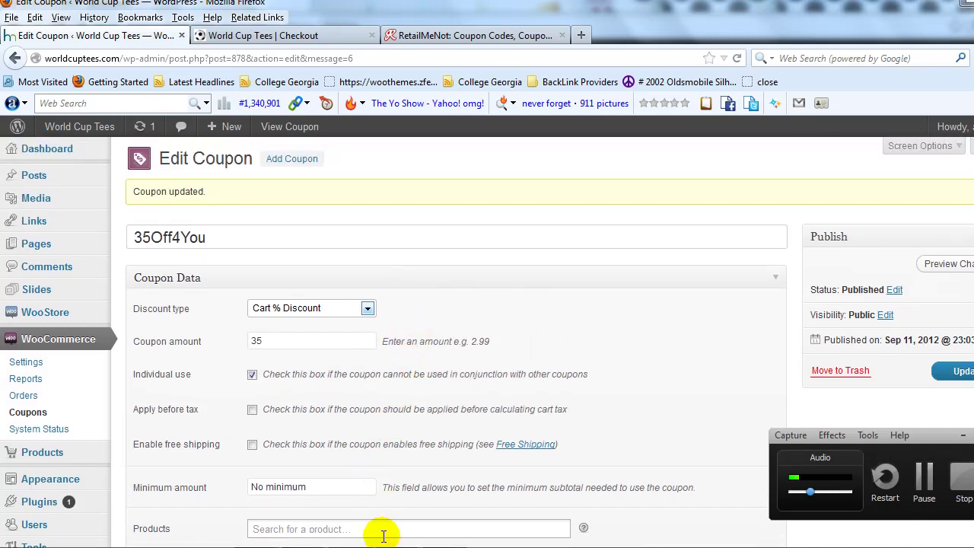
# Review the coupon notes in Notepad and view the RetailMeNot home page in Firefox for its coupon posting option
pyautogui.hotkey('alt', 'Tab')
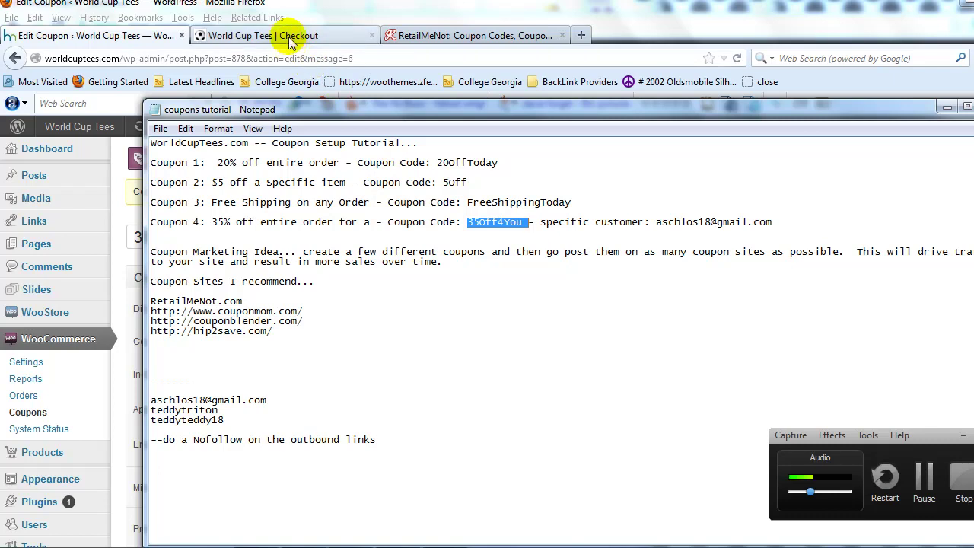
pyautogui.click(141, 43)
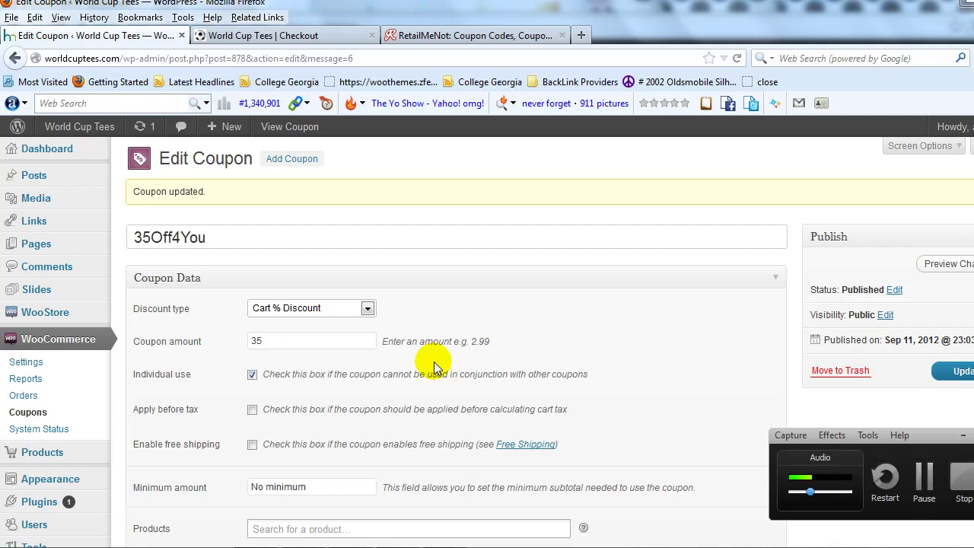
pyautogui.click(305, 35)
pyautogui.click(411, 36)
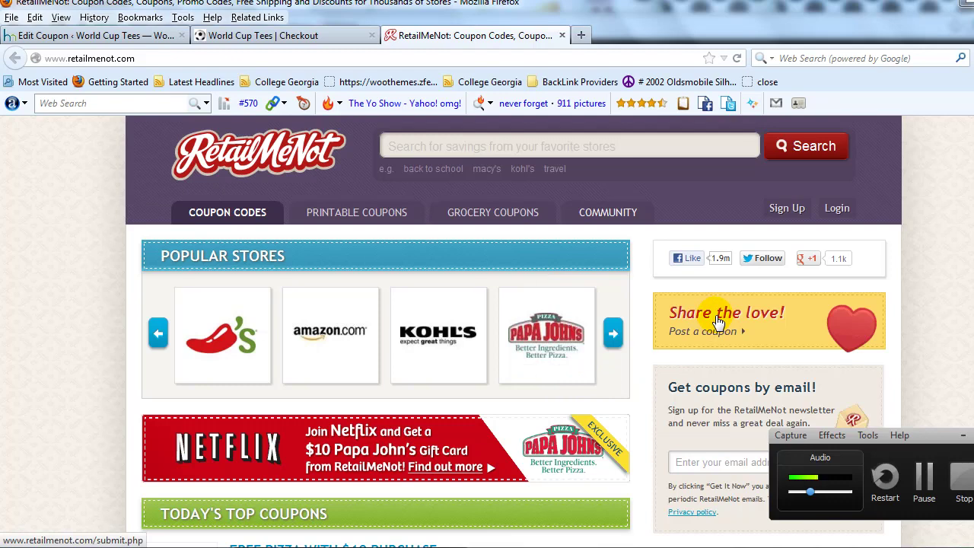
pyautogui.hotkey('alt', 'Tab')
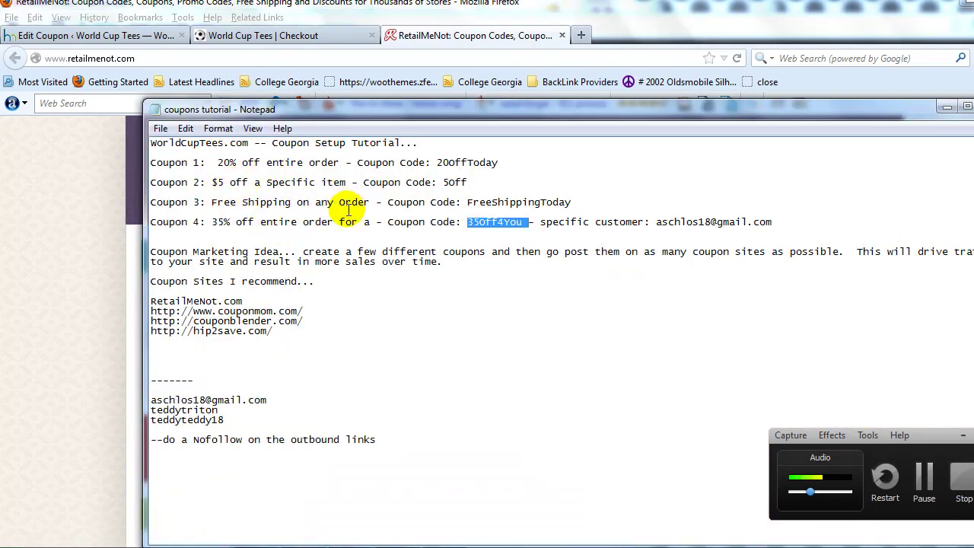
pyautogui.click(448, 38)
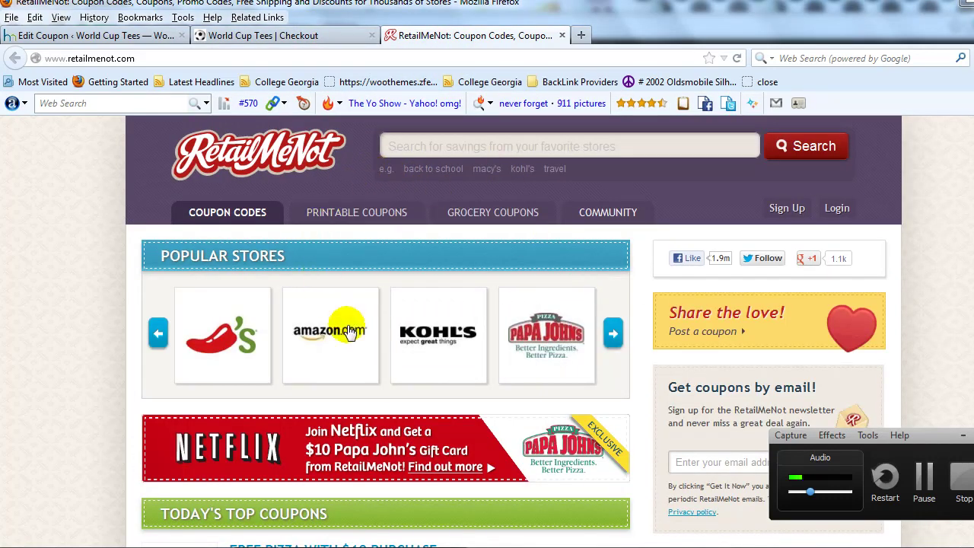